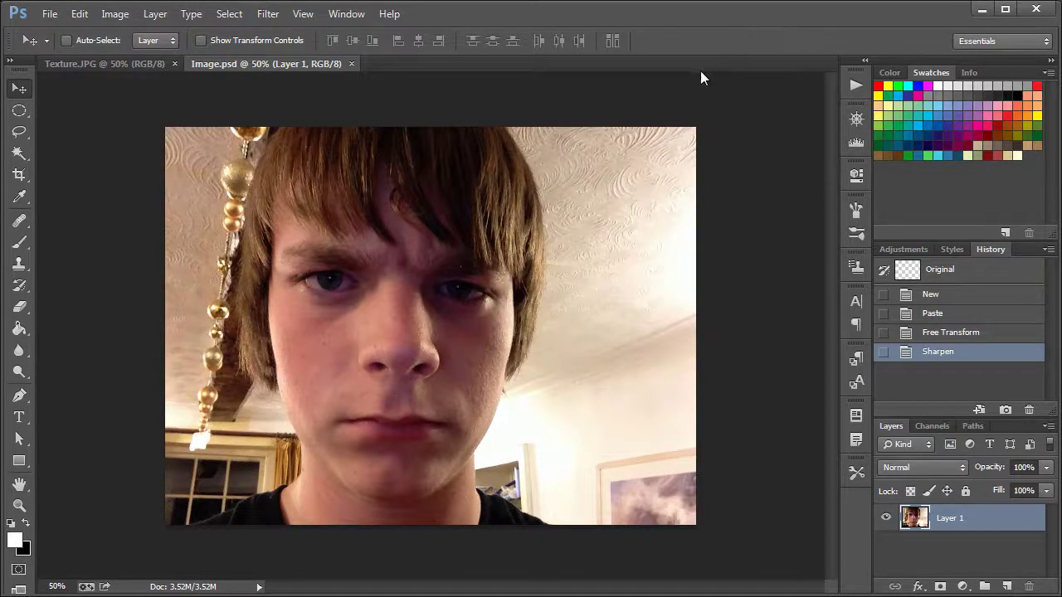
Review the source photo, finished portrait example and texture picture in the browser, and compare the texture and portrait documents in Photoshop
key(alt+Tab)
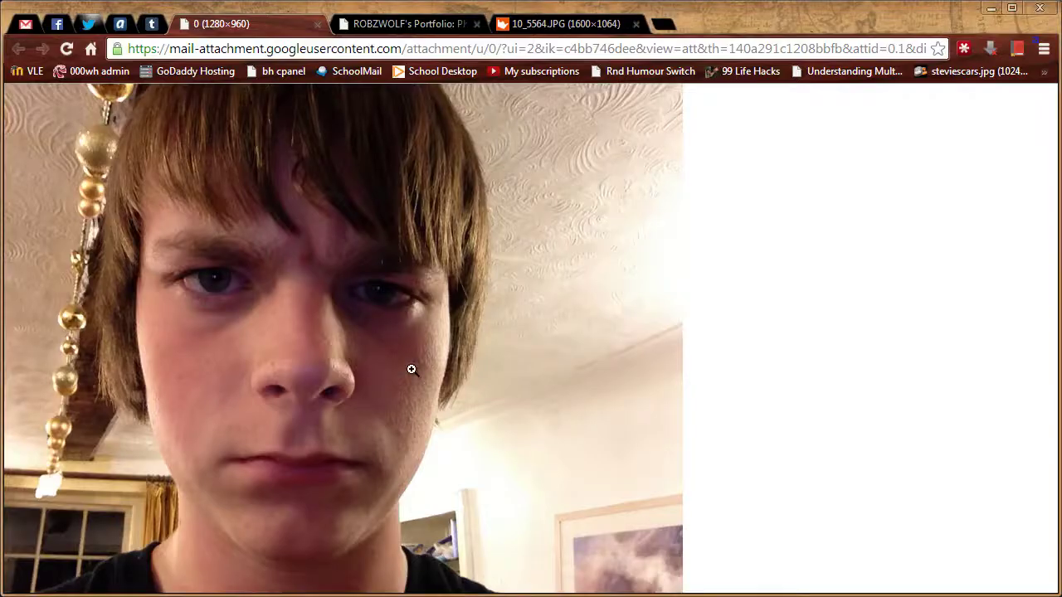
click(407, 25)
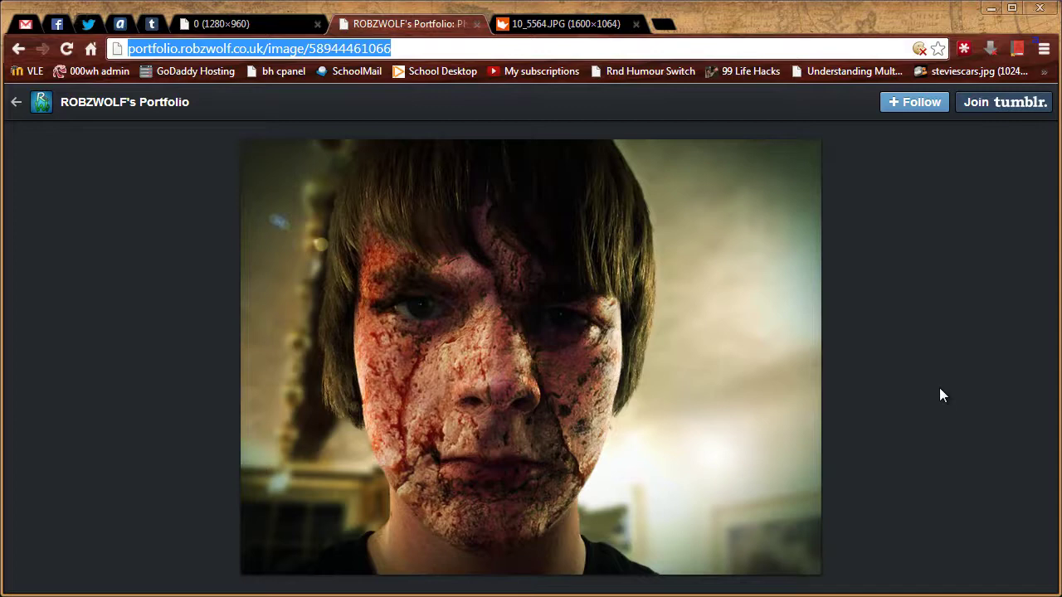
click(564, 23)
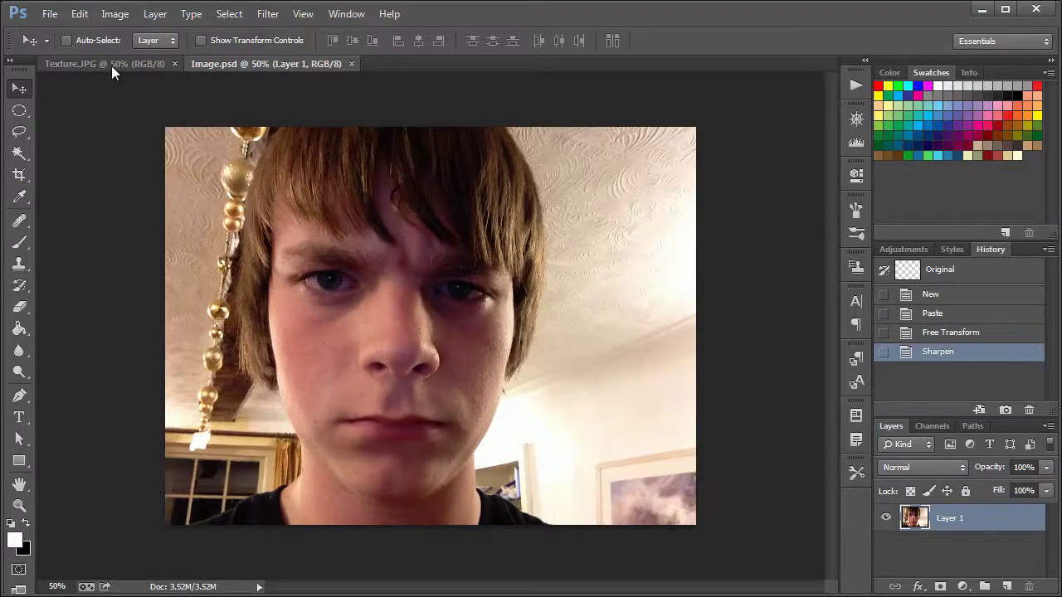
click(111, 65)
click(234, 66)
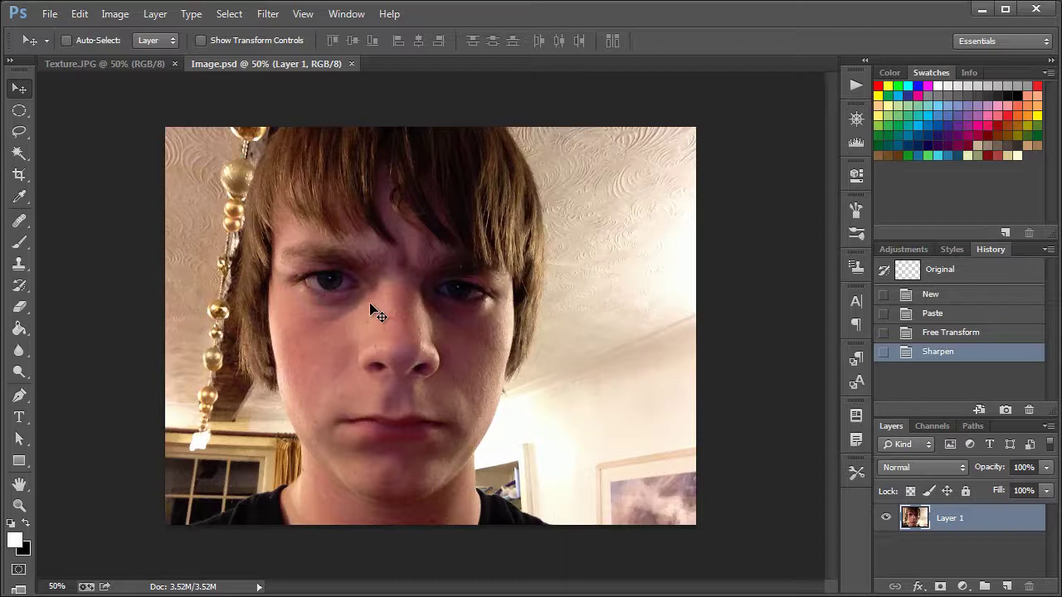
Examine the portrait's Red, Green and Blue channels individually to compare their contrast on the face
click(931, 426)
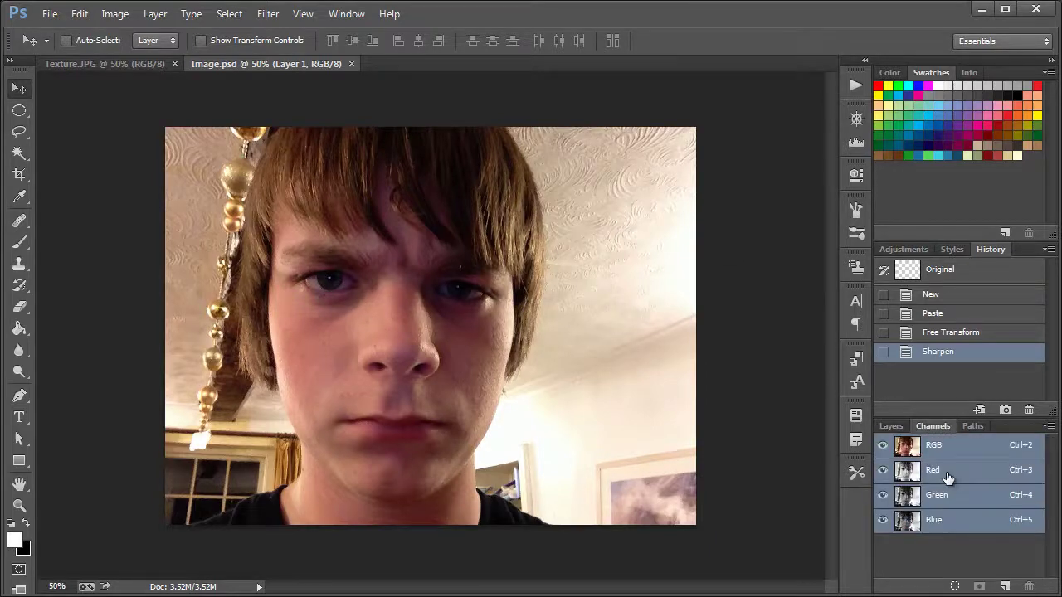
click(960, 479)
click(960, 498)
click(960, 516)
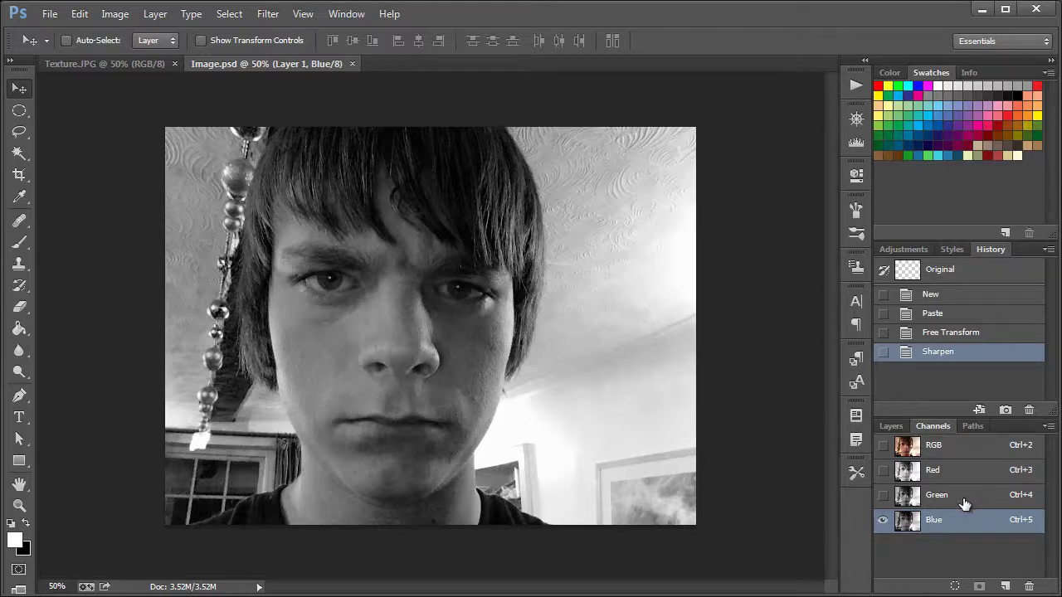
click(957, 473)
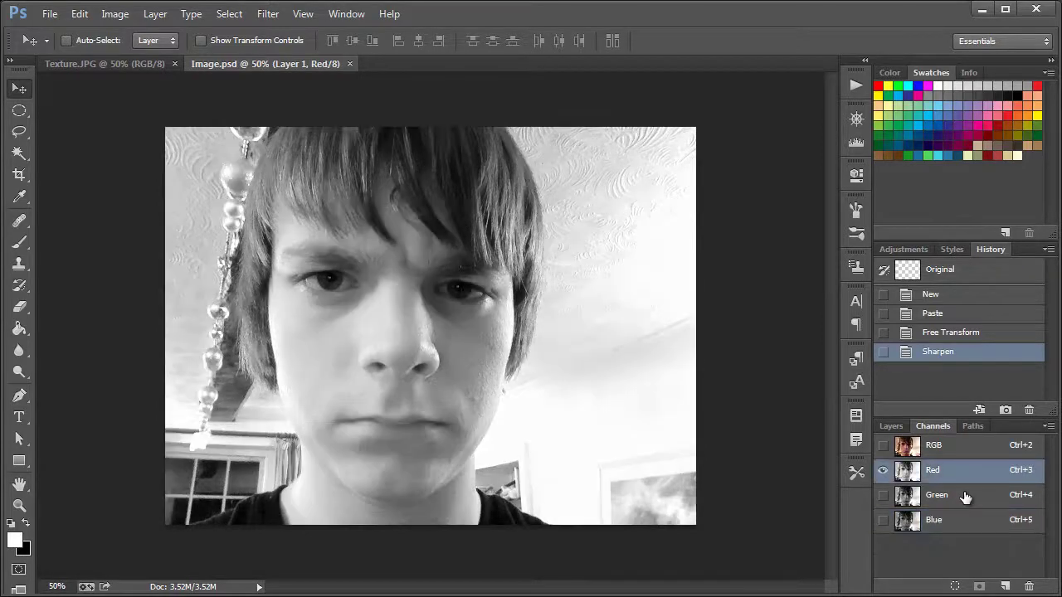
click(964, 498)
click(960, 473)
click(942, 519)
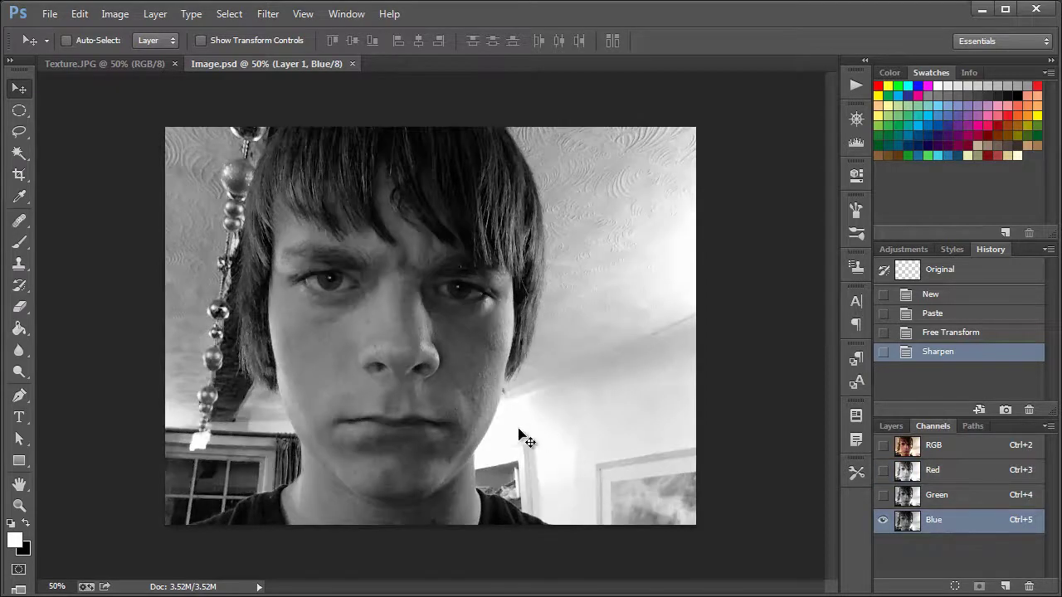
Duplicate the portrait's Green channel into a new document
click(956, 499)
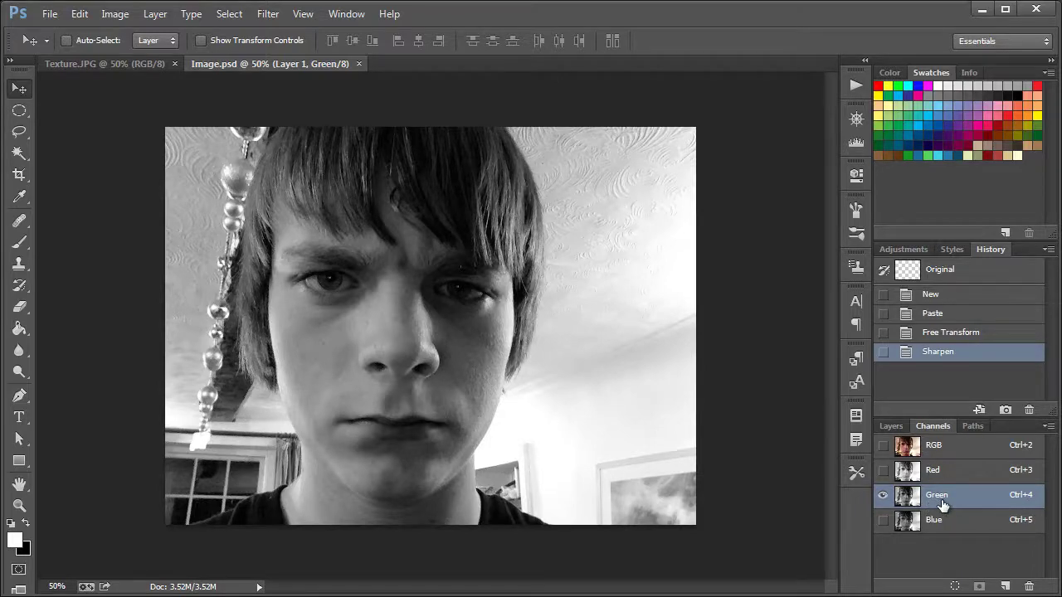
right_click(942, 504)
click(954, 511)
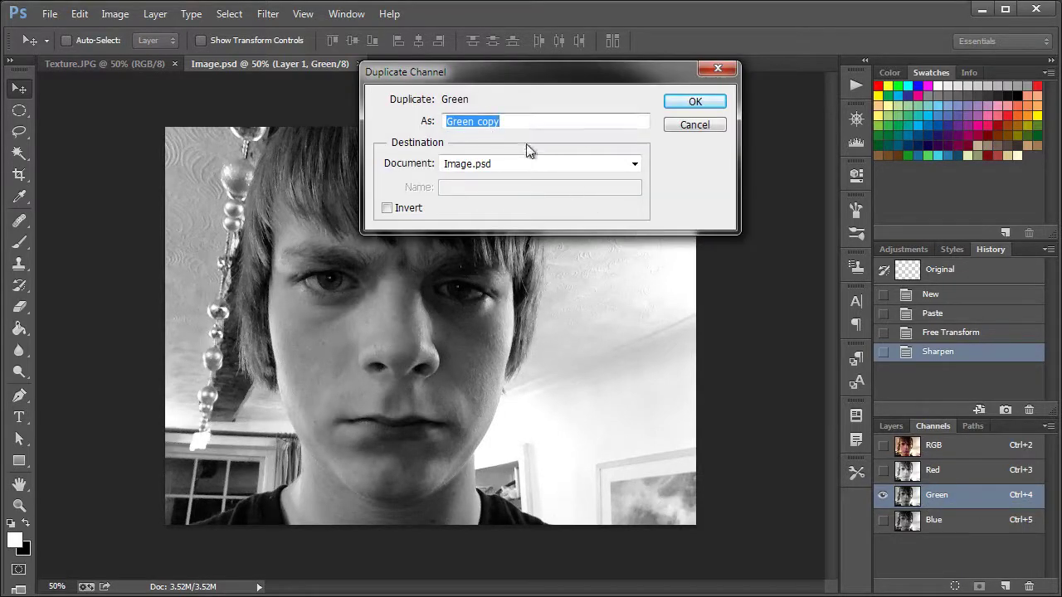
click(519, 164)
click(503, 191)
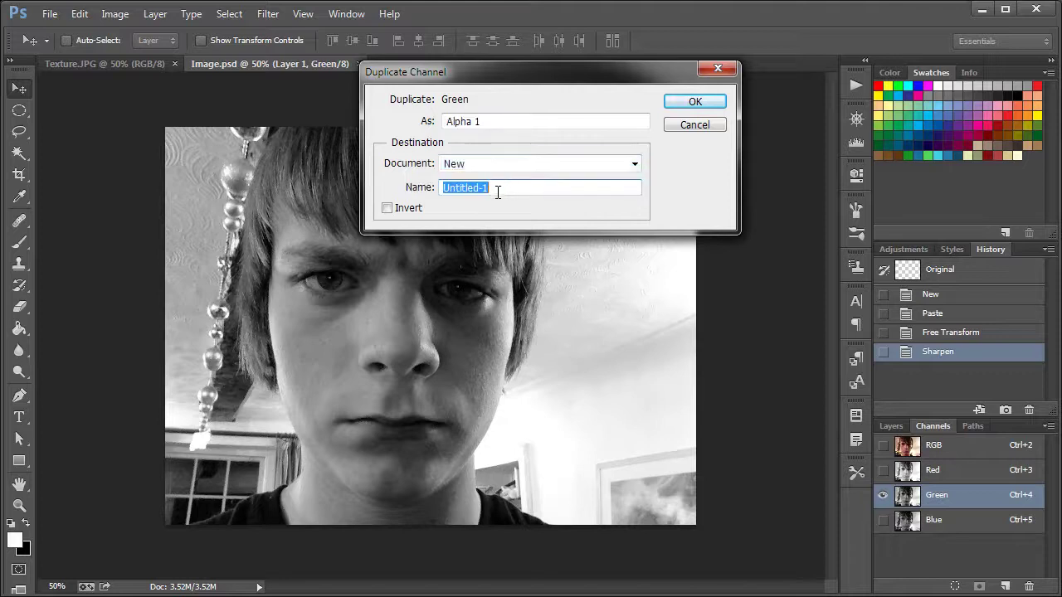
click(696, 102)
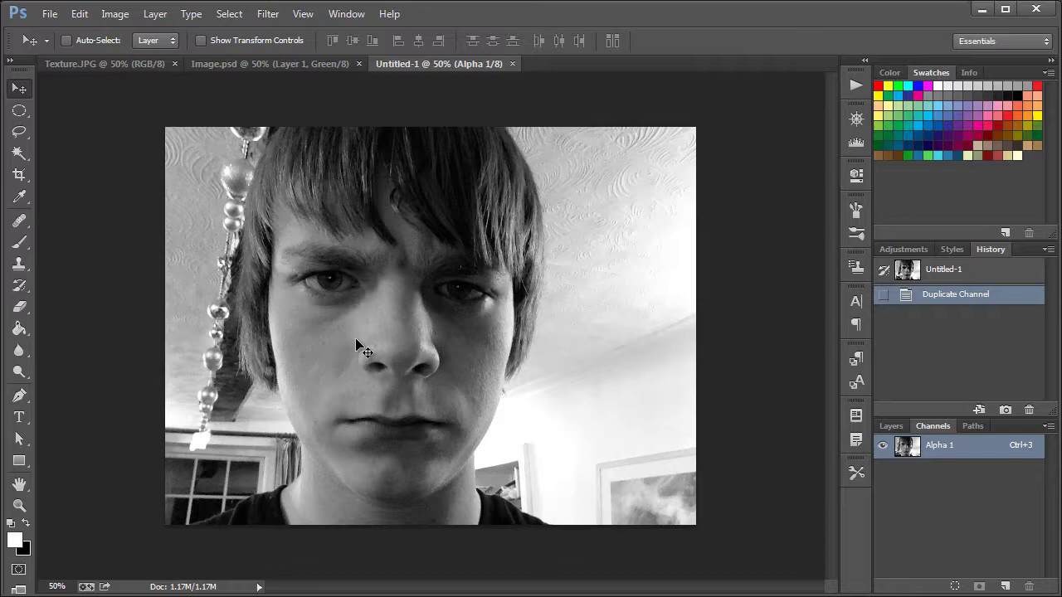
Apply a Median noise filter with a 3-pixel radius to the duplicated channel
click(281, 18)
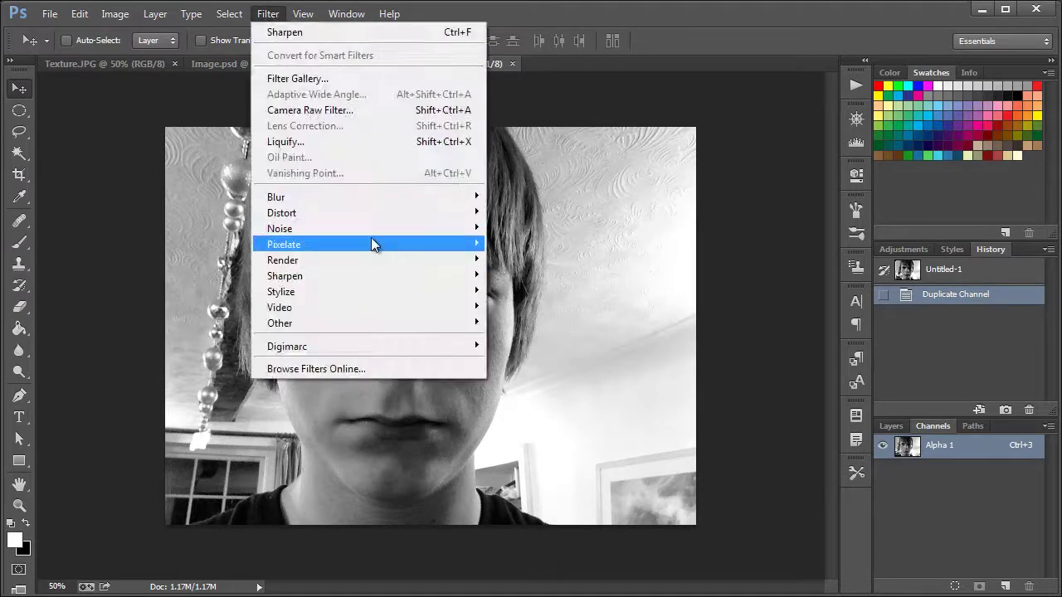
mouse_move(370, 233)
click(539, 275)
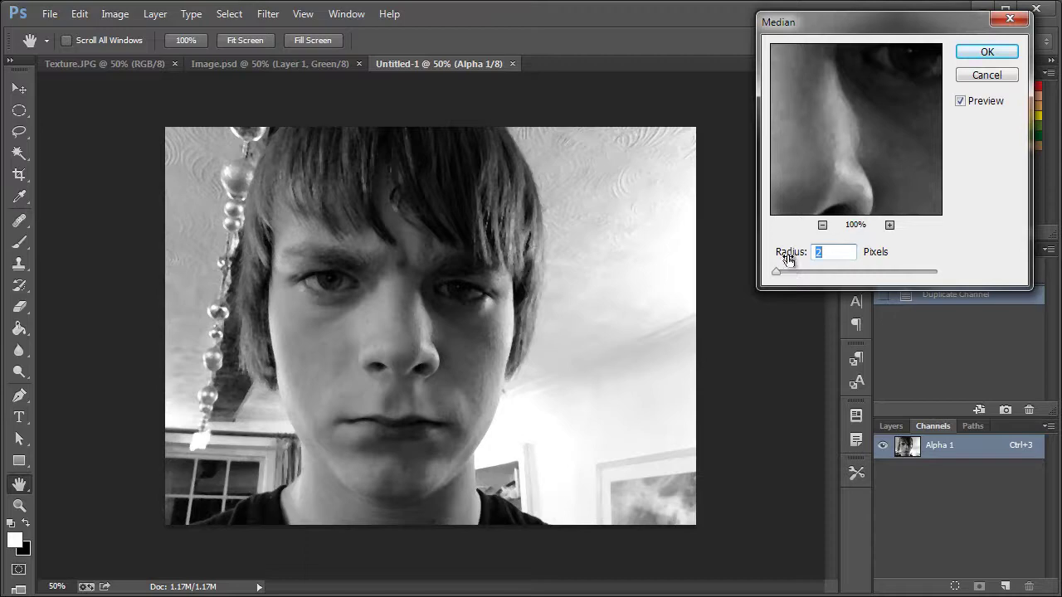
drag(788, 259, 791, 259)
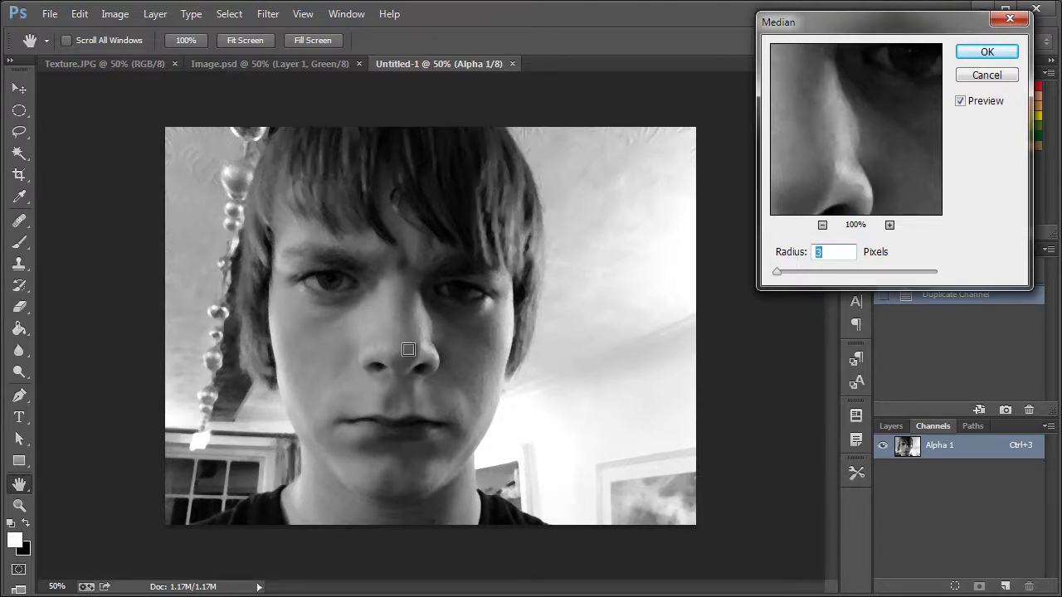
click(978, 53)
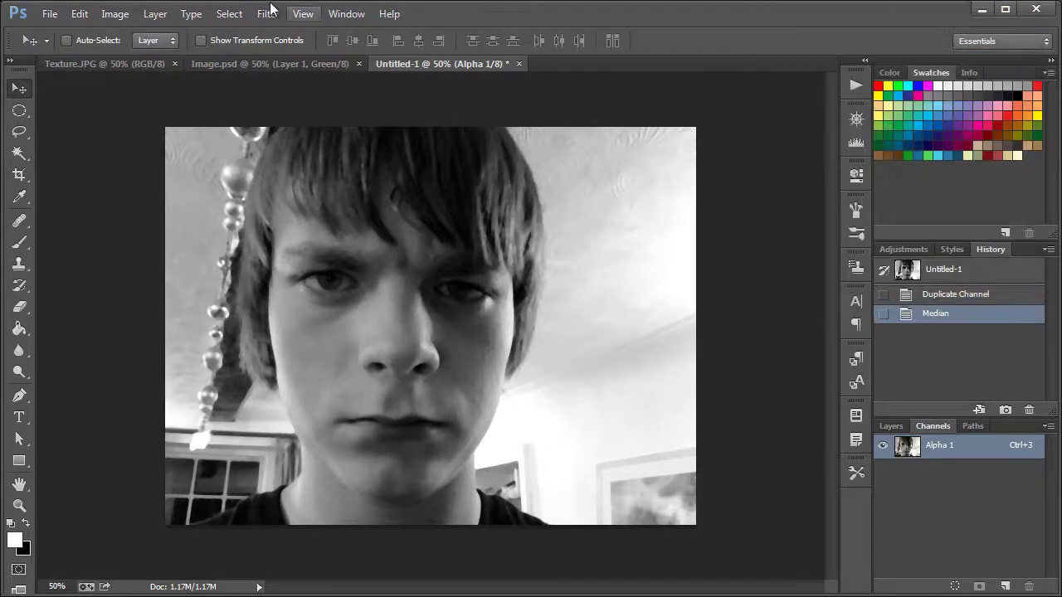
Soften the grayscale channel with a Gaussian Blur of 2.8 pixels radius
click(268, 14)
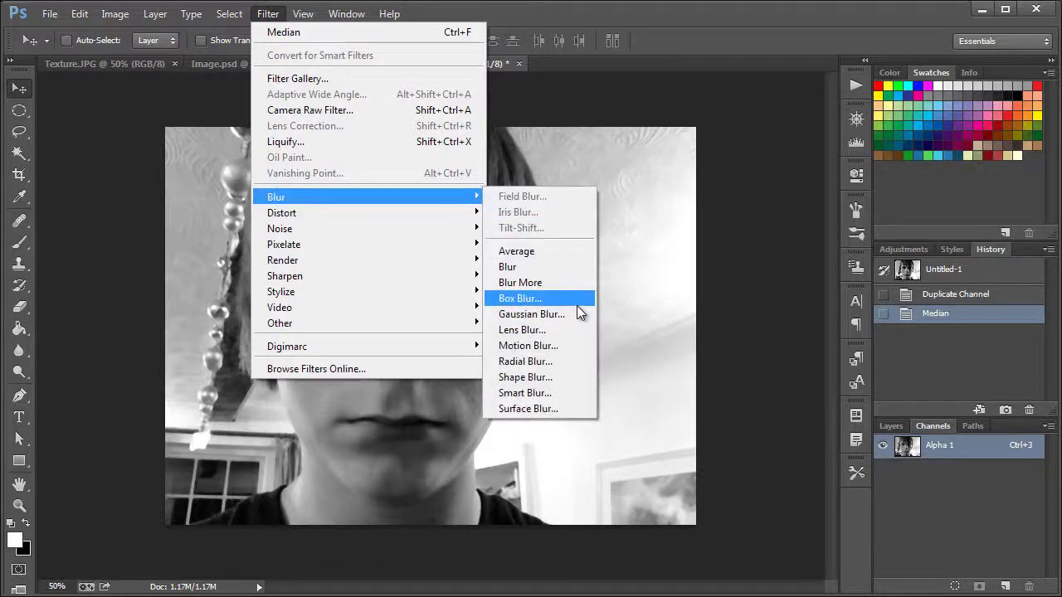
click(572, 322)
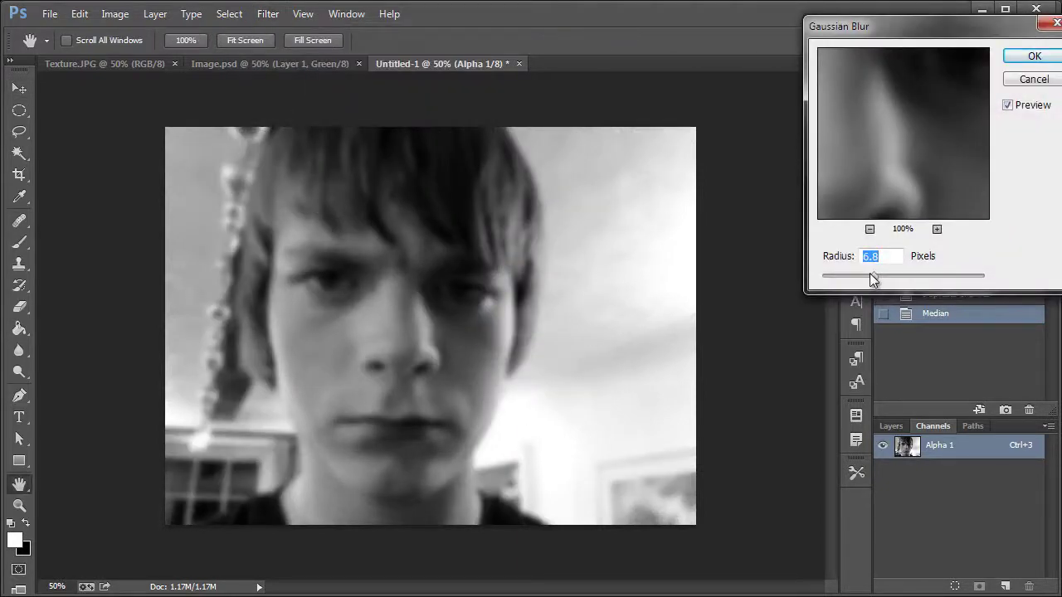
drag(861, 275, 938, 277)
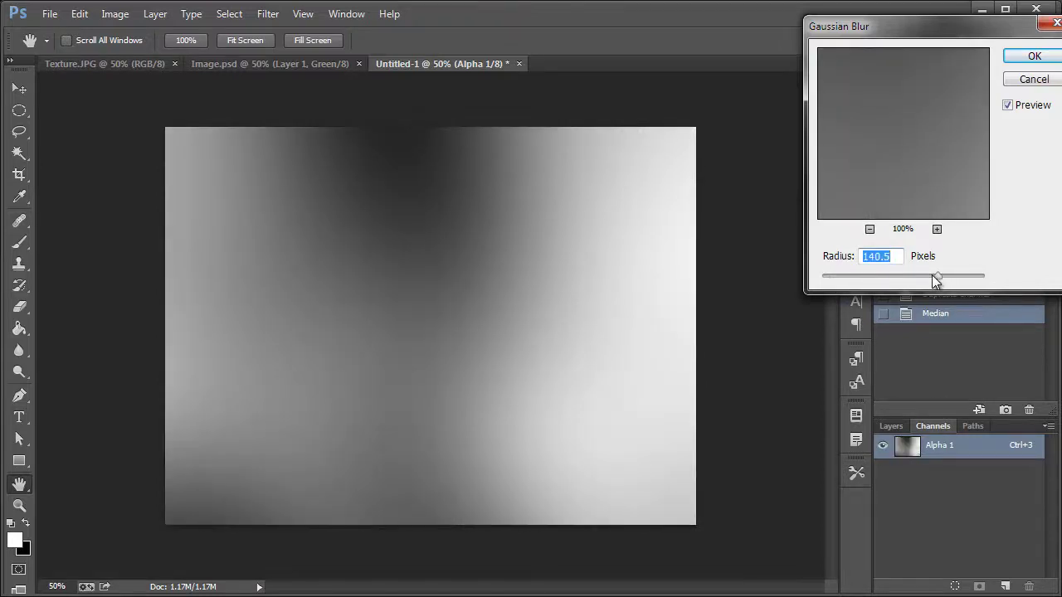
drag(860, 274, 847, 283)
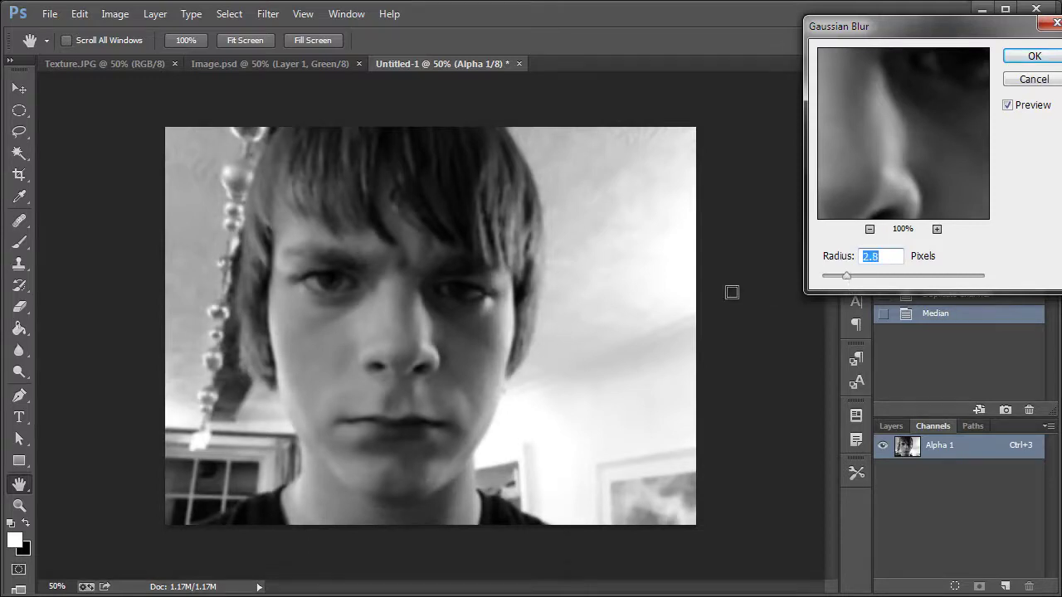
click(1034, 55)
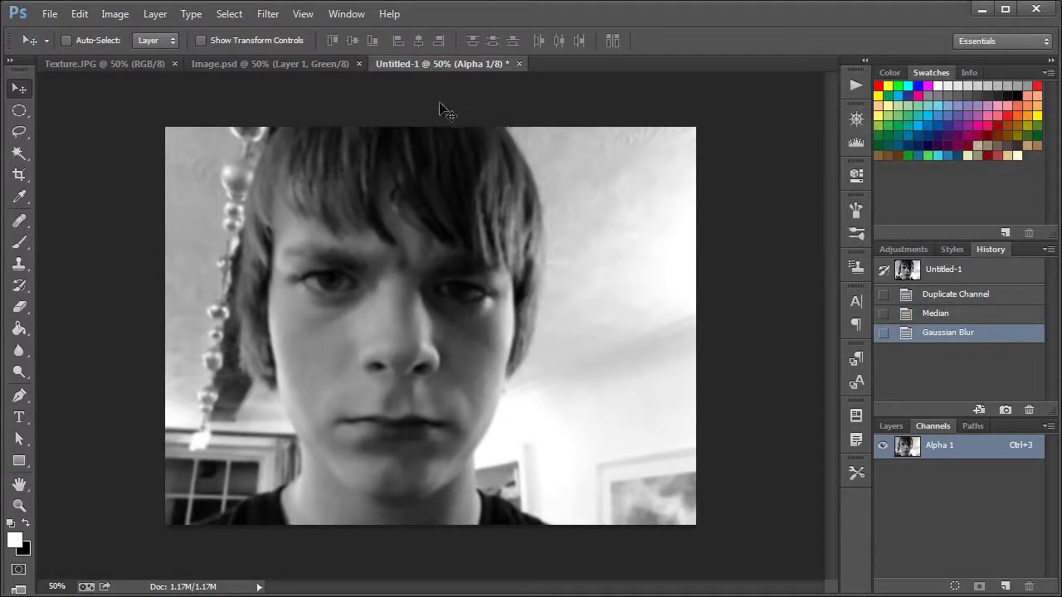
Save the blurred grayscale document as a Photoshop file named Displacement Map in the 1 Displacement Map Tutorial folder
key(ctrl+shift+s)
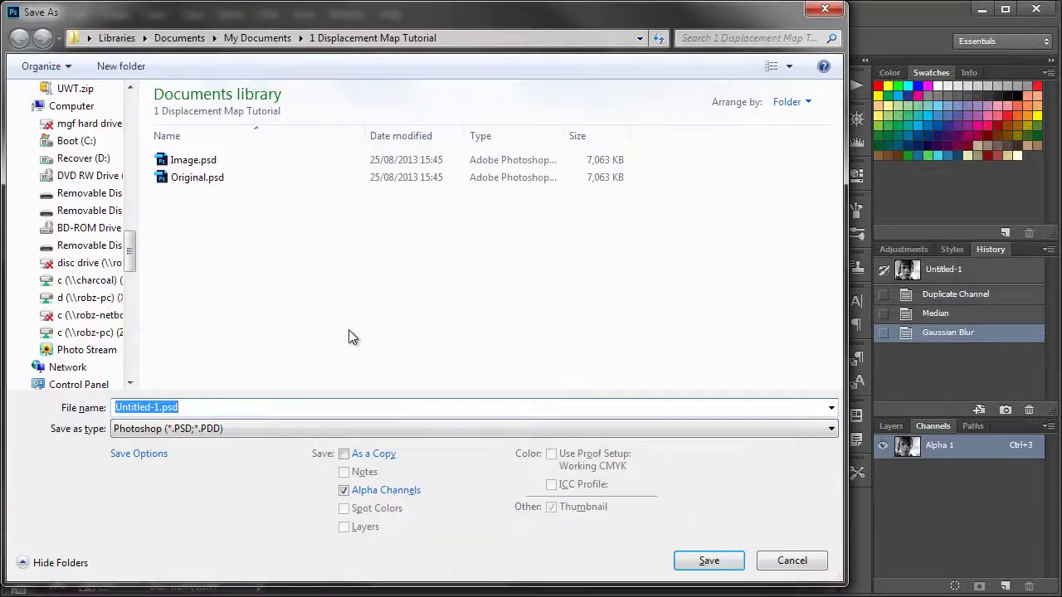
text(Displacement Map)
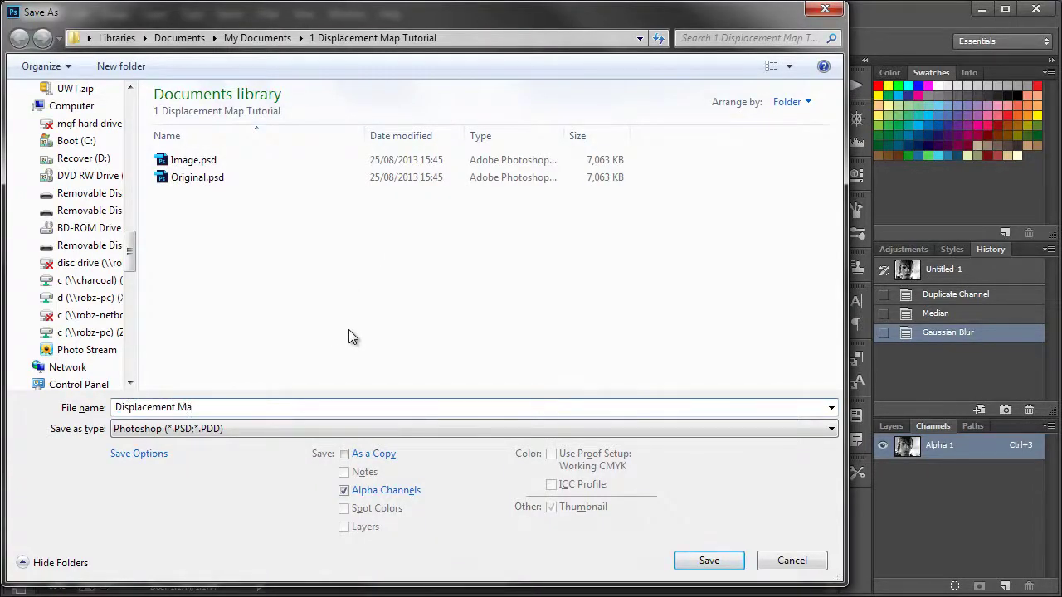
key(Return)
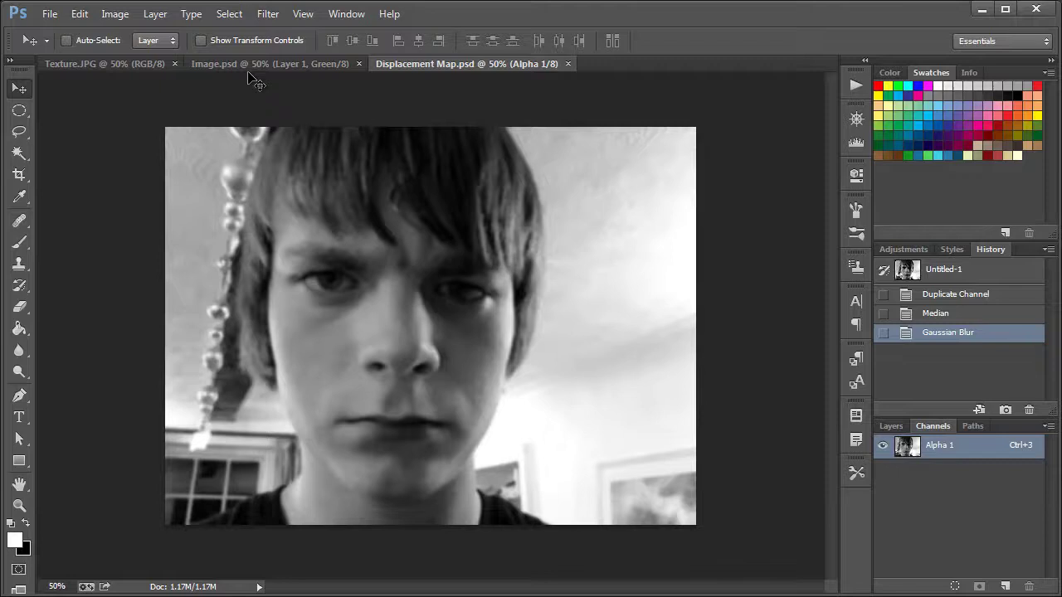
Return to Image.psd, restore its full RGB composite and go back to its layers
click(248, 64)
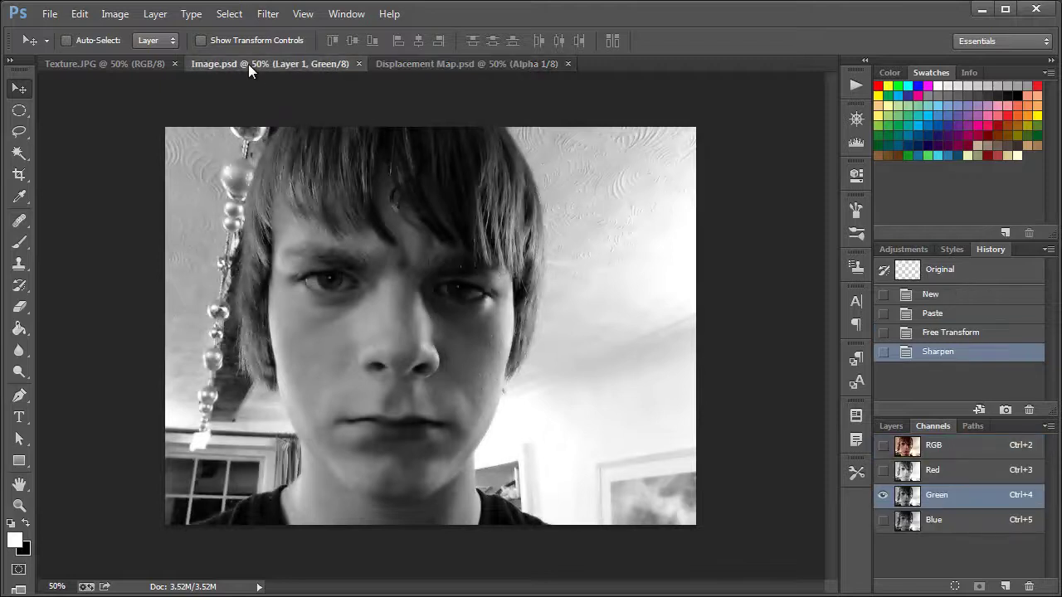
click(934, 449)
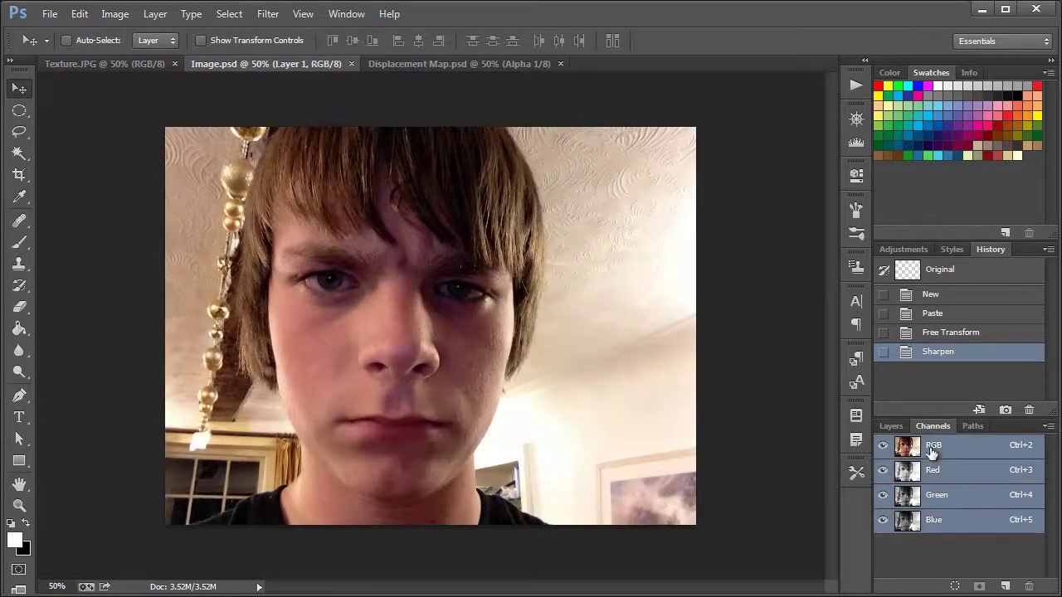
click(891, 426)
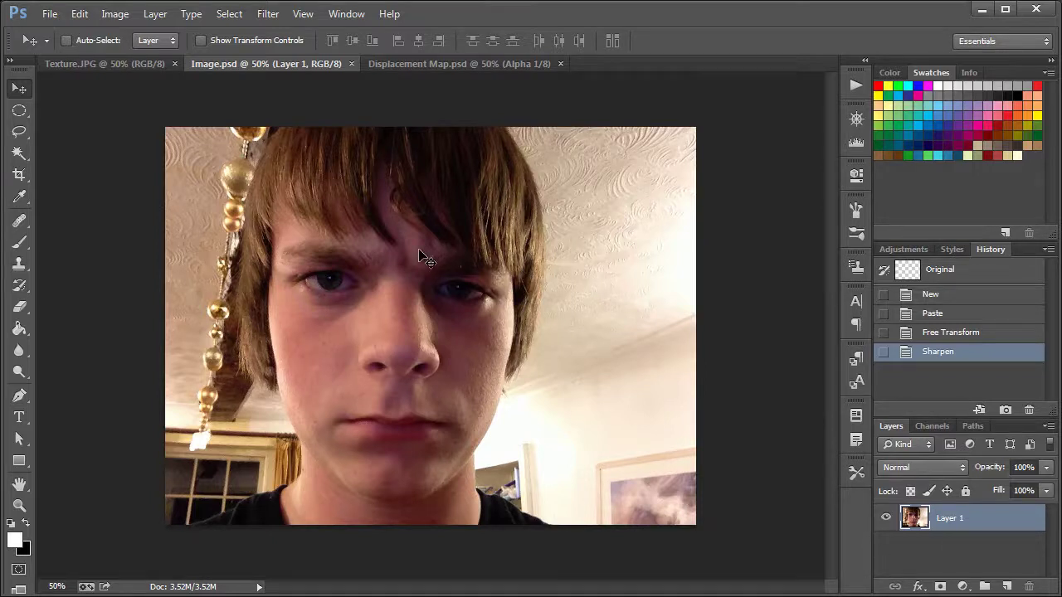
Start a Pen tool path where the jaw meets the neck and trace the first stretch of the jawline against the white background
key(p)
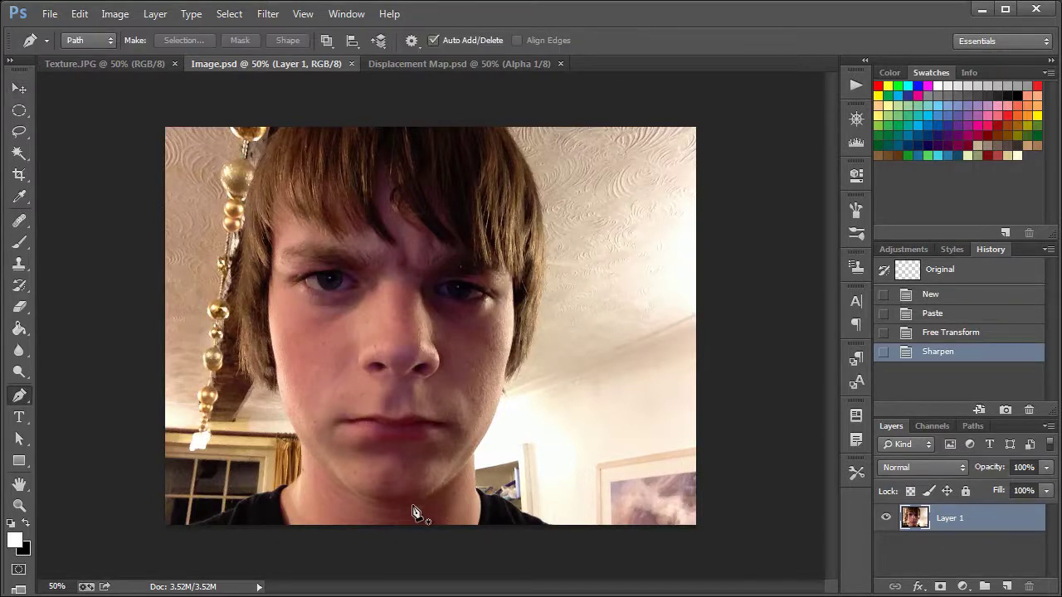
key(ctrl+plus)
scroll(500, 483, up, 10)
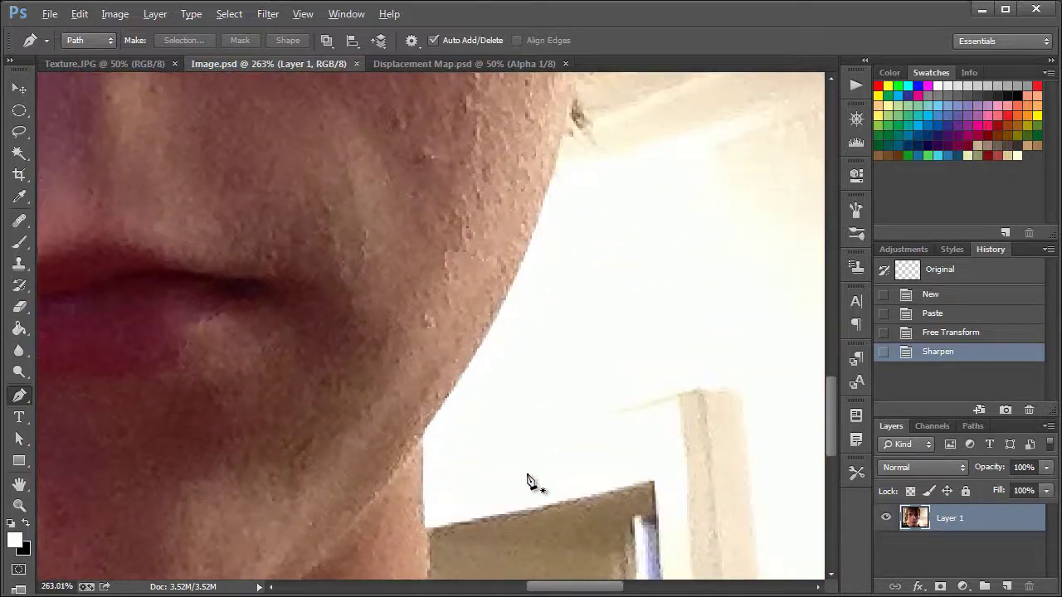
drag(480, 378, 476, 358)
scroll(432, 406, up, 4)
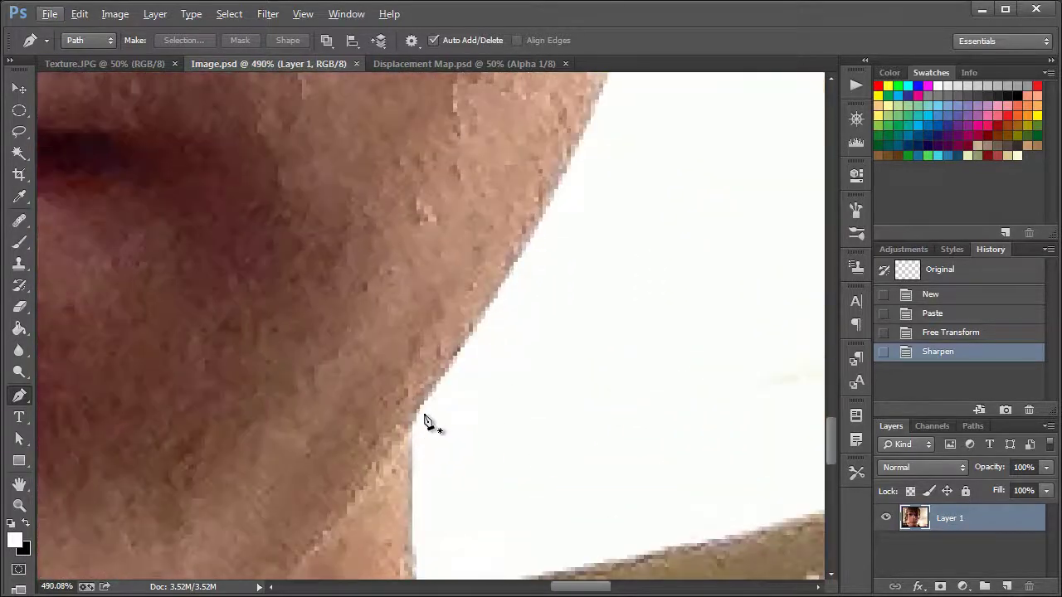
click(413, 422)
drag(557, 274, 487, 370)
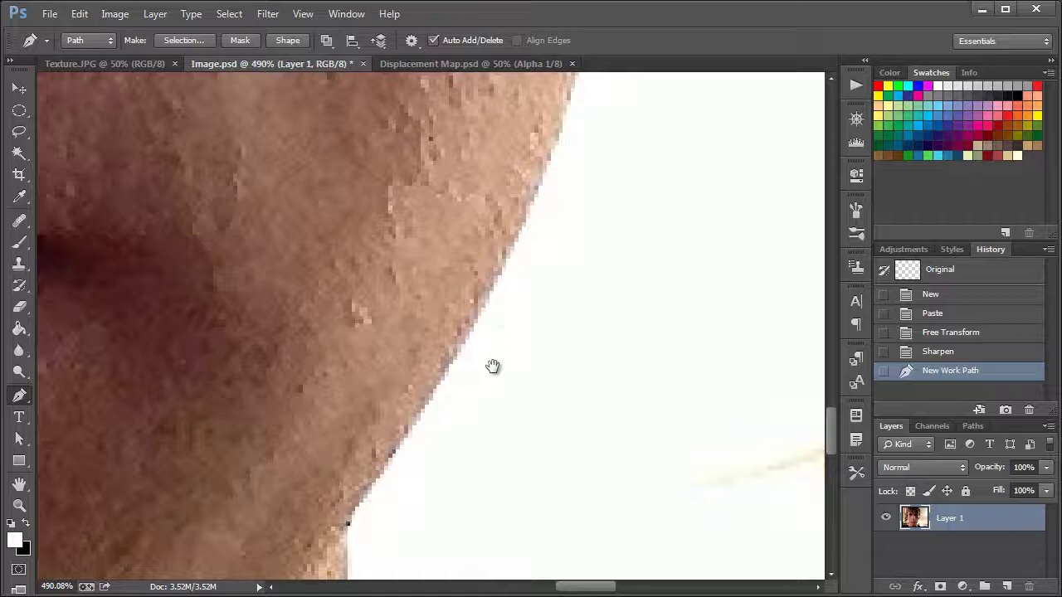
click(482, 320)
click(496, 293)
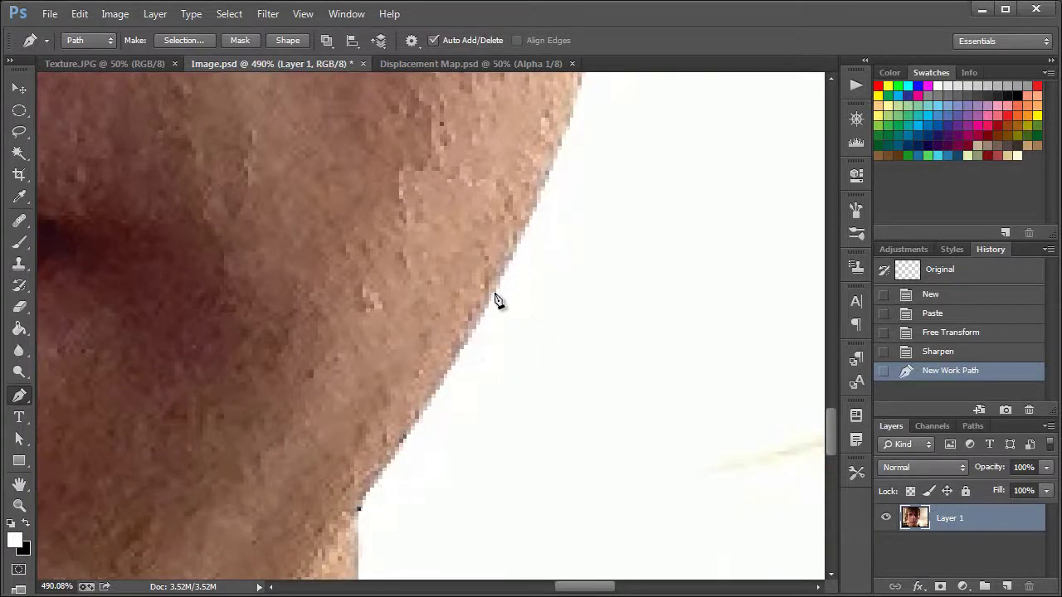
click(511, 265)
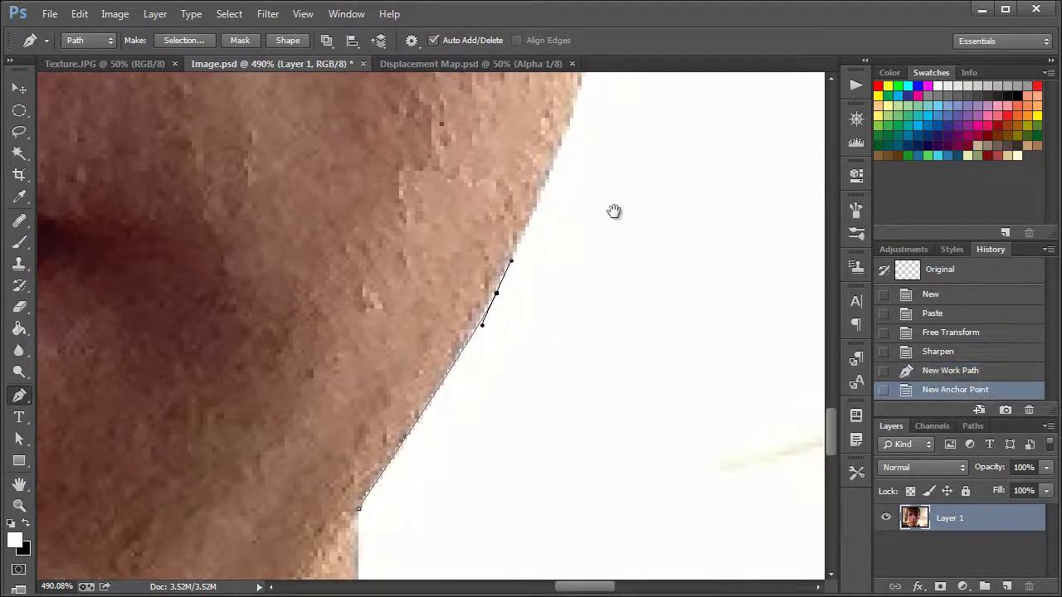
Continue the path up the jaw and cheek edge, going around the small stray tuft of hair below the sideburn
drag(614, 210, 545, 389)
drag(502, 295, 523, 438)
drag(585, 198, 515, 413)
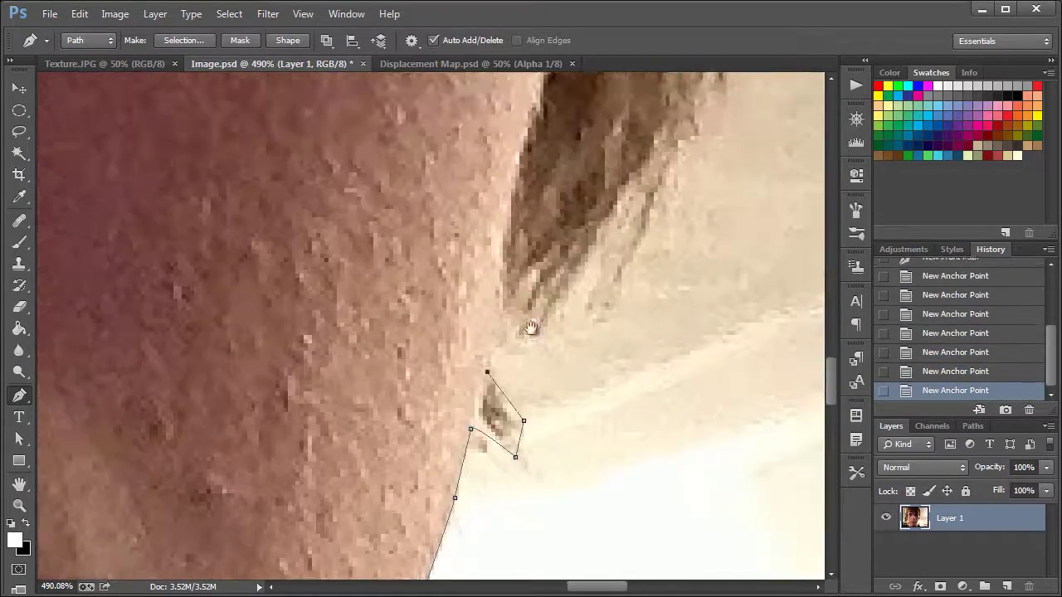
scroll(515, 413, down, 3)
click(457, 374)
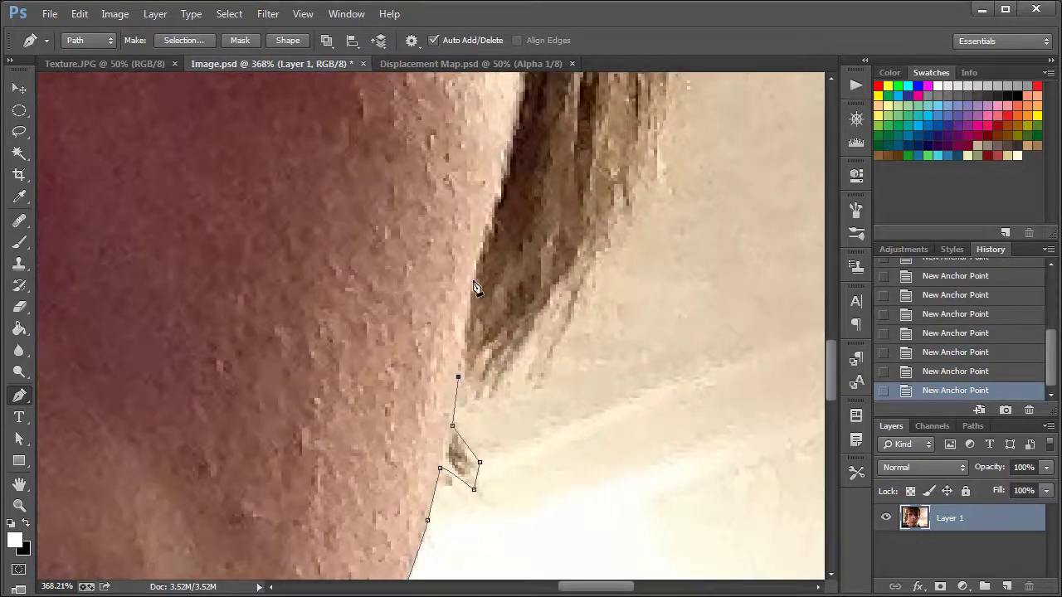
Extend the path upward along the boundary between the cheek and the side hair
drag(490, 228, 460, 377)
click(469, 312)
drag(509, 176, 502, 398)
drag(474, 366, 475, 309)
drag(477, 207, 446, 254)
scroll(419, 222, down, 8)
scroll(590, 403, up, 4)
Extend the path across the forehead, curving around the hair strands and the patches of skin showing between them
drag(416, 187, 411, 166)
drag(384, 158, 367, 168)
drag(408, 407, 389, 392)
drag(365, 349, 346, 334)
drag(287, 278, 428, 429)
drag(387, 384, 371, 379)
drag(425, 477, 415, 472)
drag(287, 348, 282, 324)
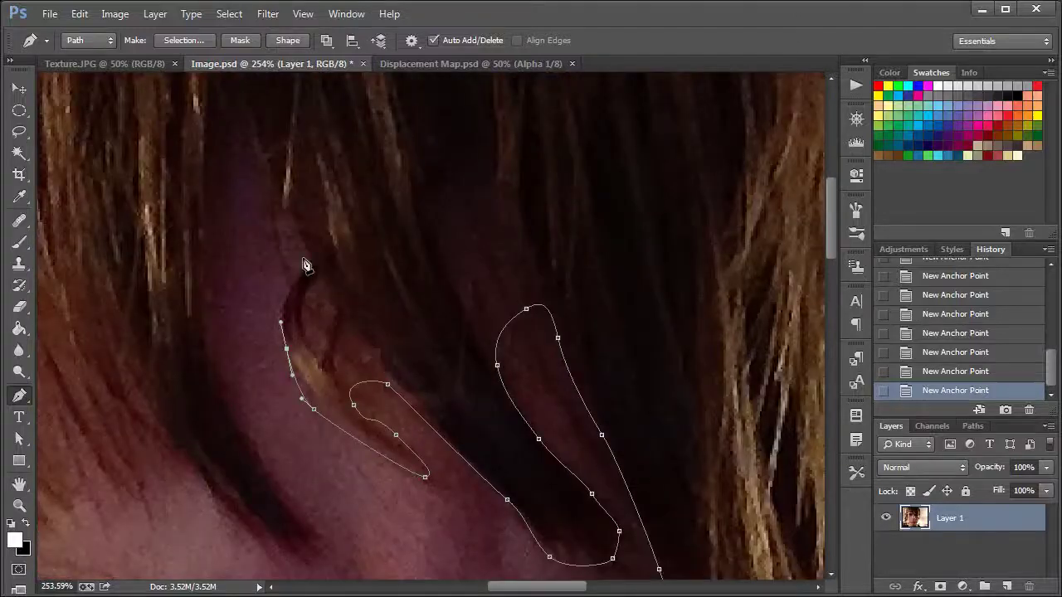
Trace around the tall strip of skin in the central gap of the fringe and down to the tip of the dark strand
drag(303, 260, 301, 243)
drag(263, 161, 226, 163)
drag(215, 203, 208, 226)
drag(208, 344, 211, 360)
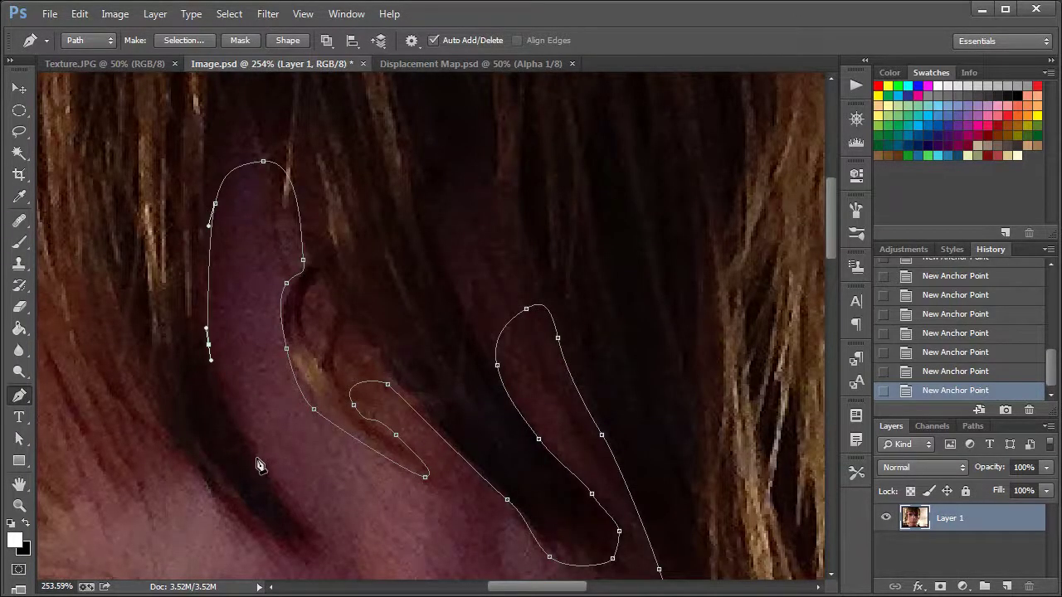
drag(257, 459, 273, 486)
drag(314, 527, 302, 559)
drag(366, 435, 470, 347)
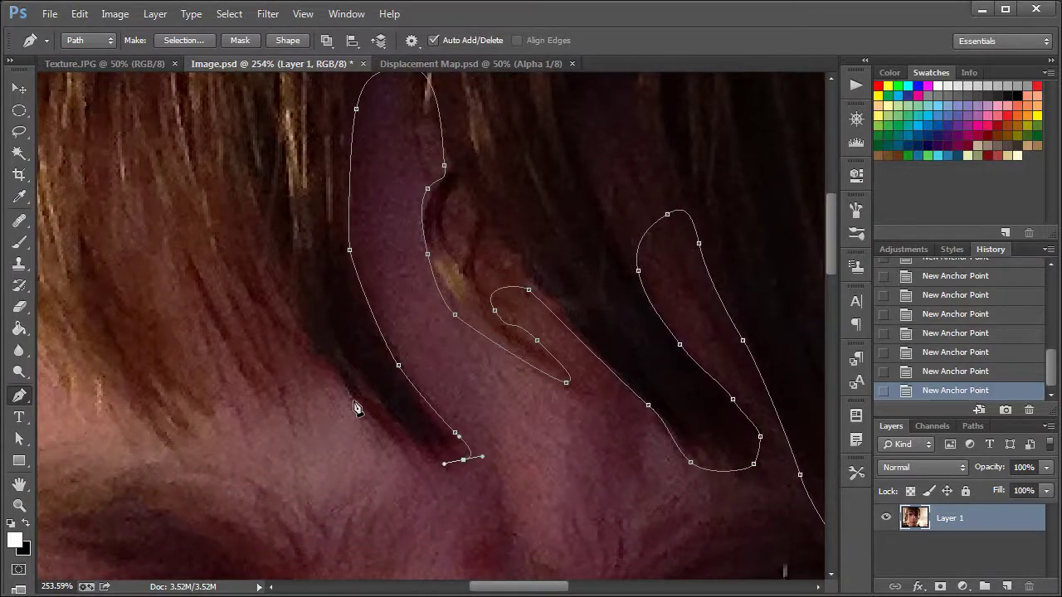
Continue the path around the dark strand's tip and along the fringe's lower edge above the eyebrow to the temple
click(400, 443)
click(321, 368)
drag(253, 444, 413, 420)
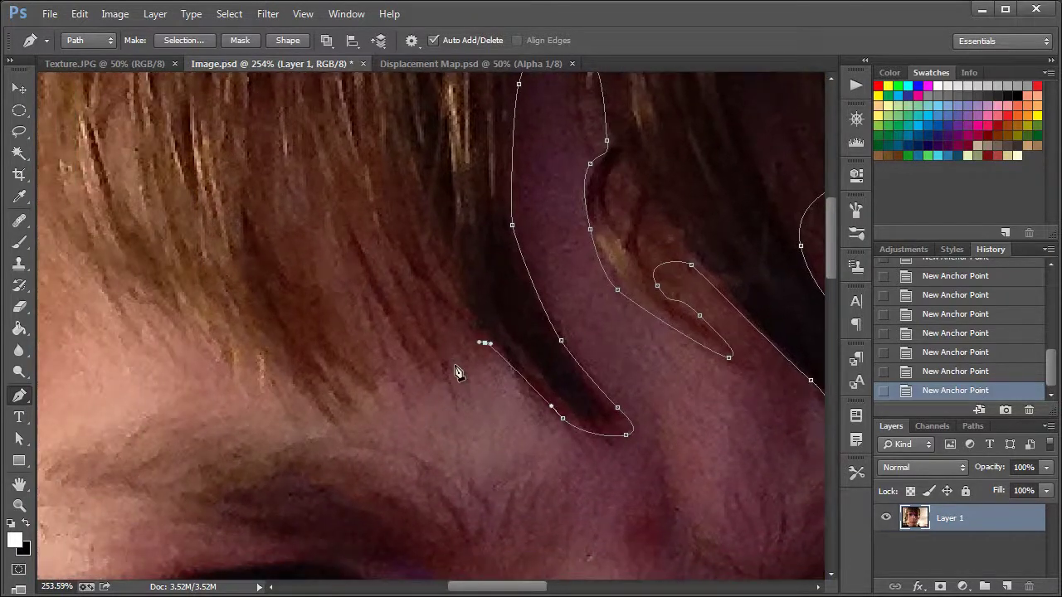
drag(451, 366, 366, 397)
drag(281, 385, 481, 432)
drag(348, 386, 222, 455)
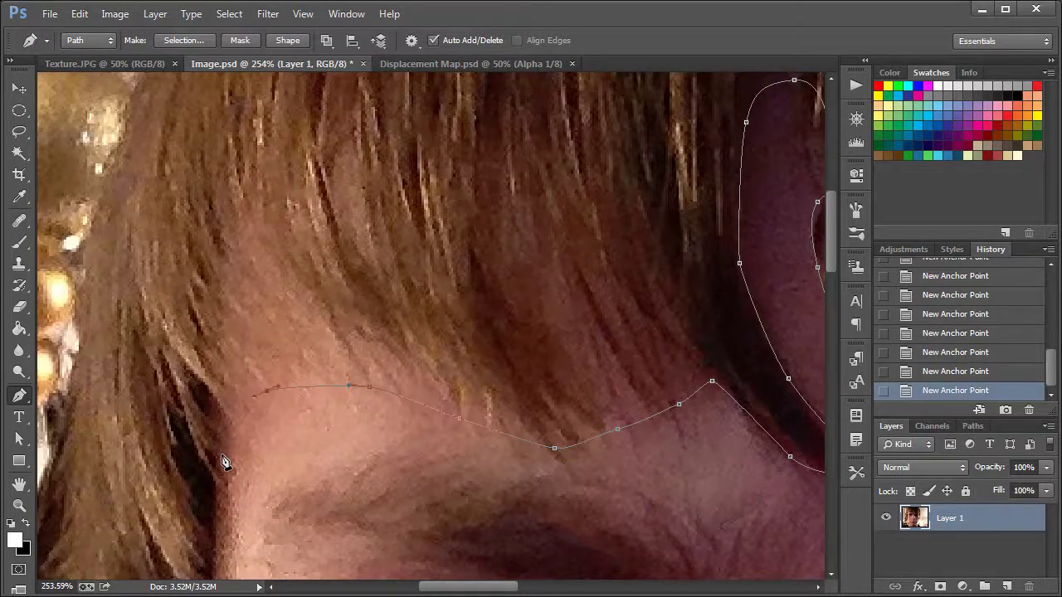
Run the path down the boundary between the side hair and the face, from the temple past the eye to the upper cheek
scroll(299, 317, down, 5)
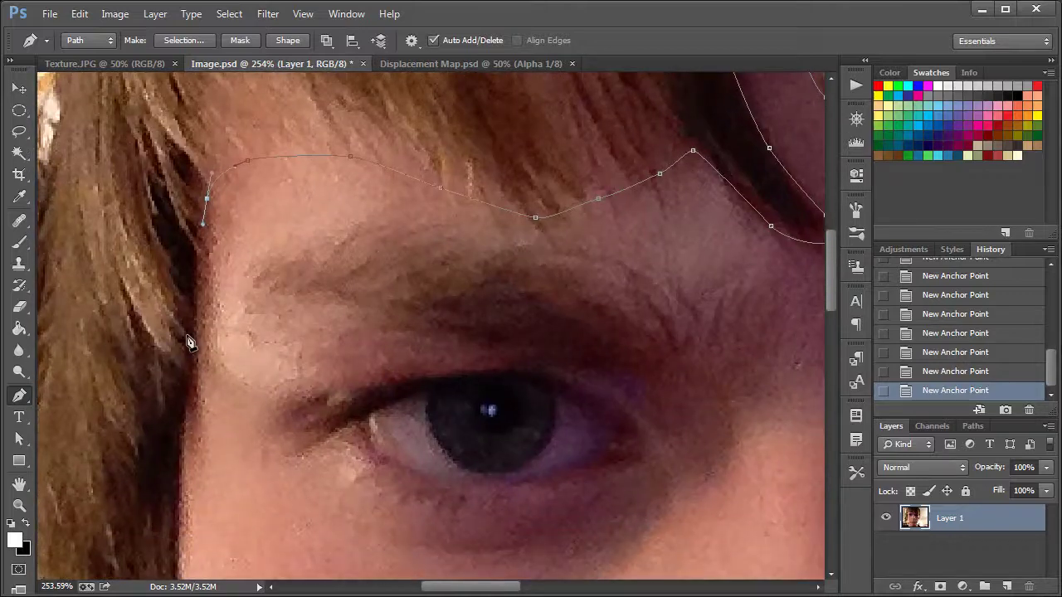
drag(195, 388, 190, 415)
scroll(280, 265, down, 4)
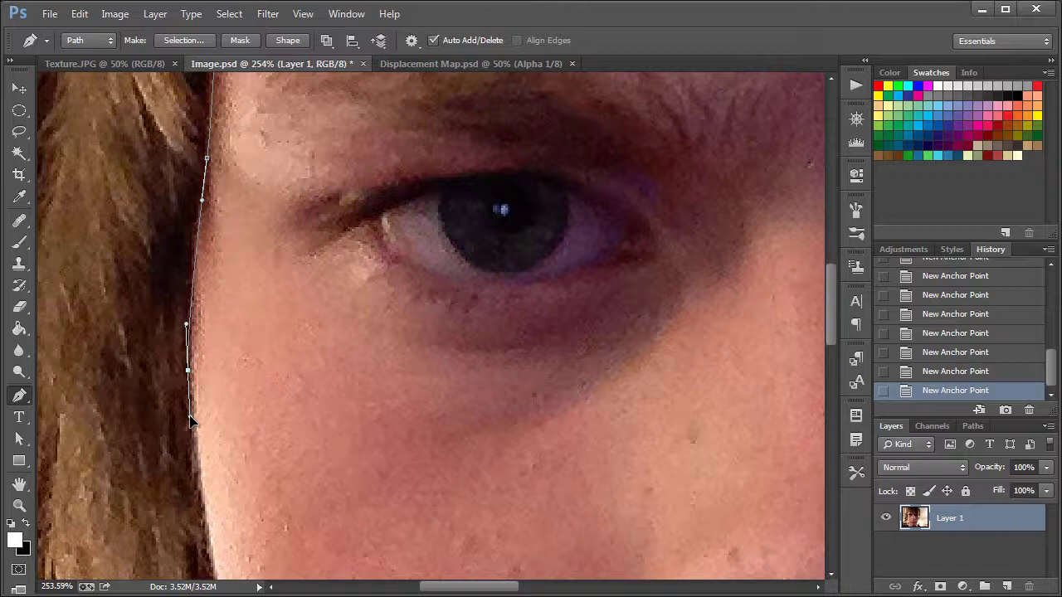
drag(279, 248, 266, 197)
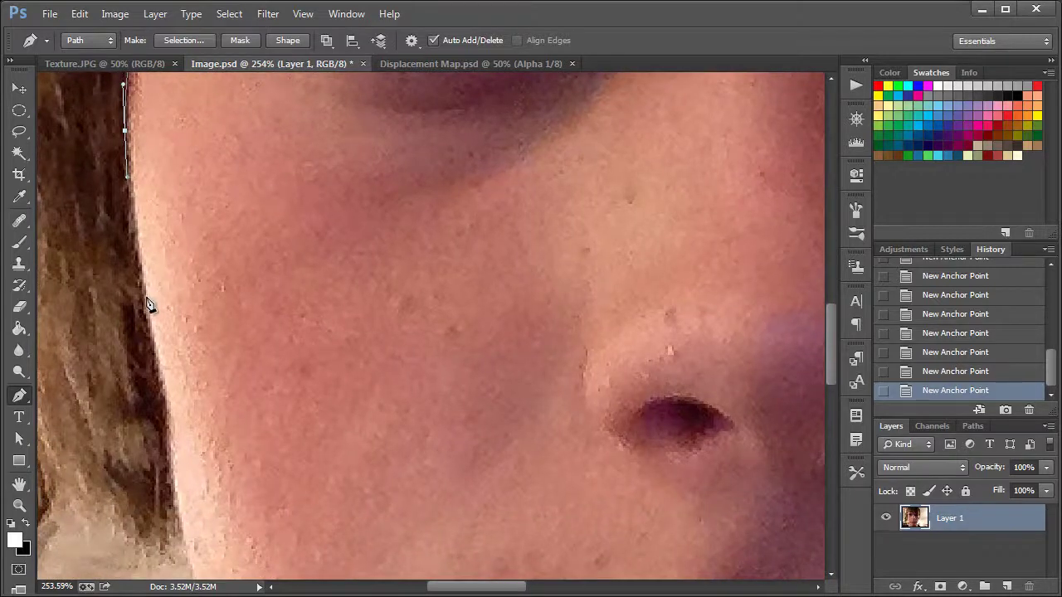
drag(158, 336, 159, 365)
scroll(226, 307, down, 3)
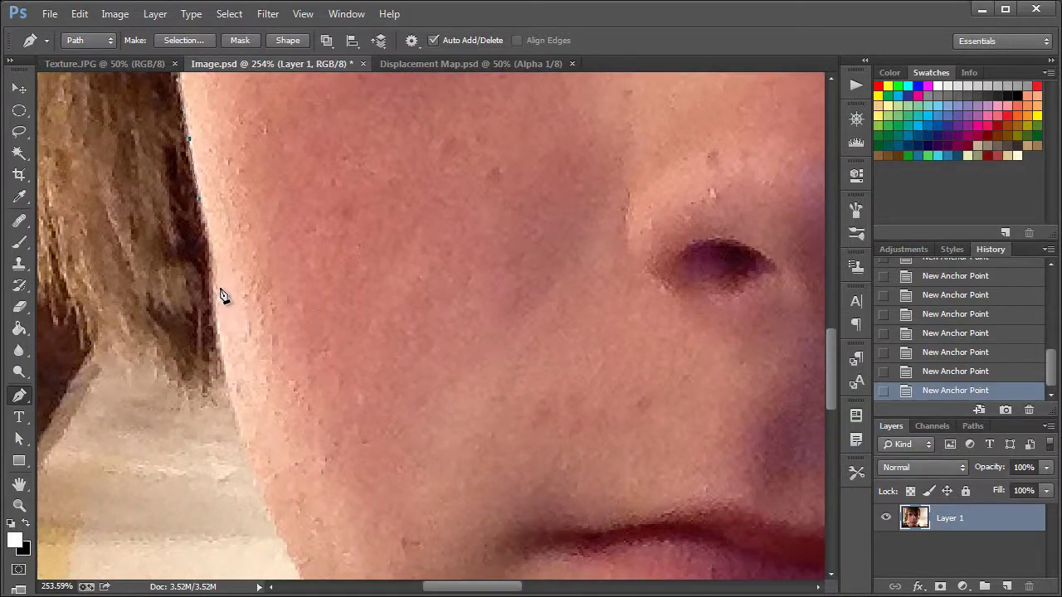
Continue the path down the lower cheek, past the end of the hair, to where the jaw meets the neck
drag(214, 267, 214, 312)
drag(232, 419, 247, 455)
drag(369, 498, 323, 289)
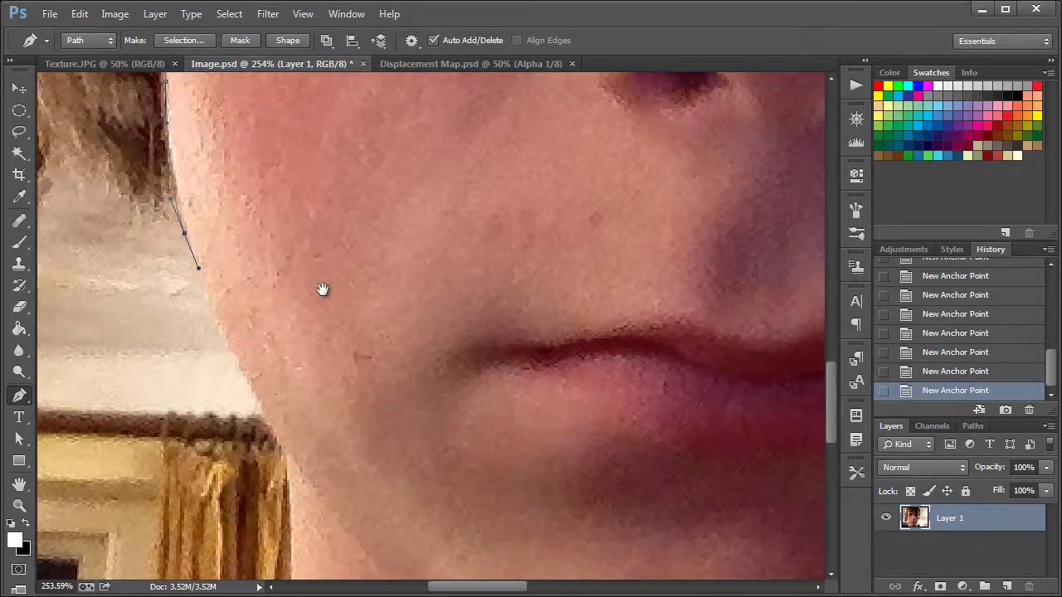
drag(274, 430, 308, 480)
Trace the jawline under the chin and up the opposite side, closing the path at its starting anchor point
drag(433, 449, 318, 157)
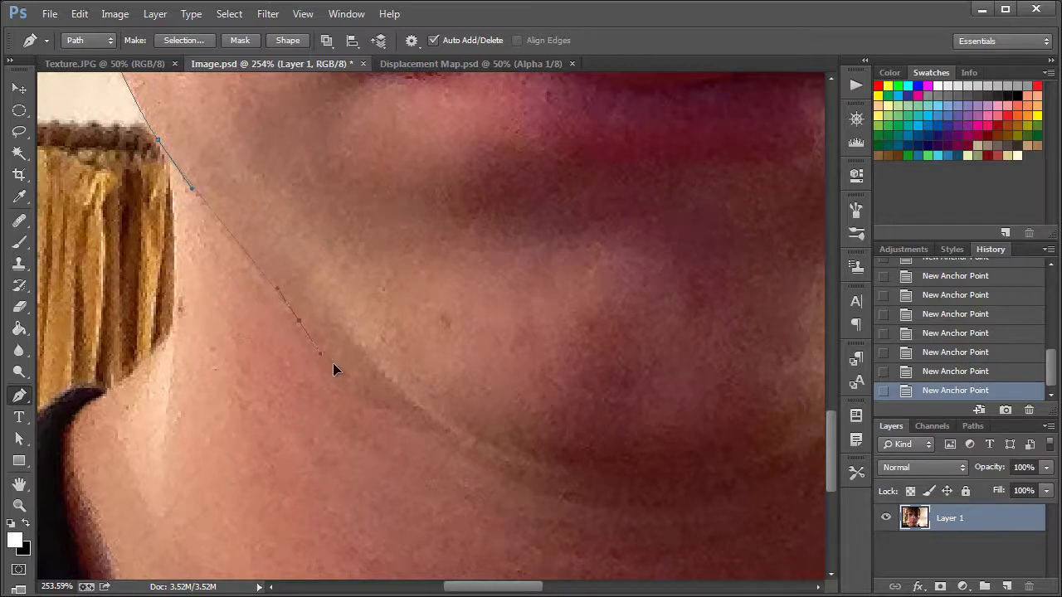
drag(511, 455, 602, 478)
drag(689, 485, 406, 509)
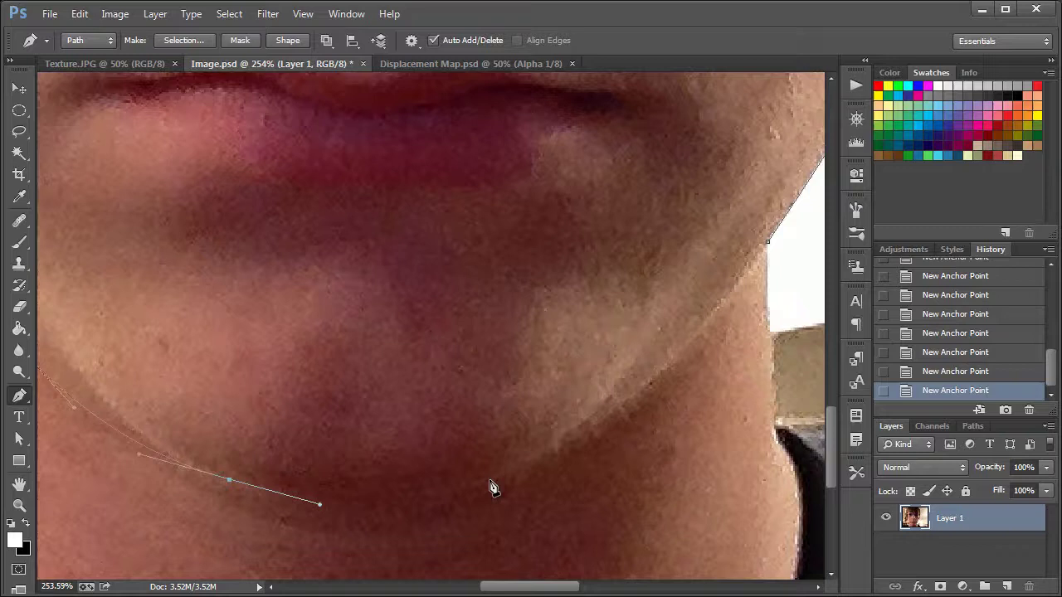
drag(467, 485, 524, 473)
drag(629, 406, 486, 511)
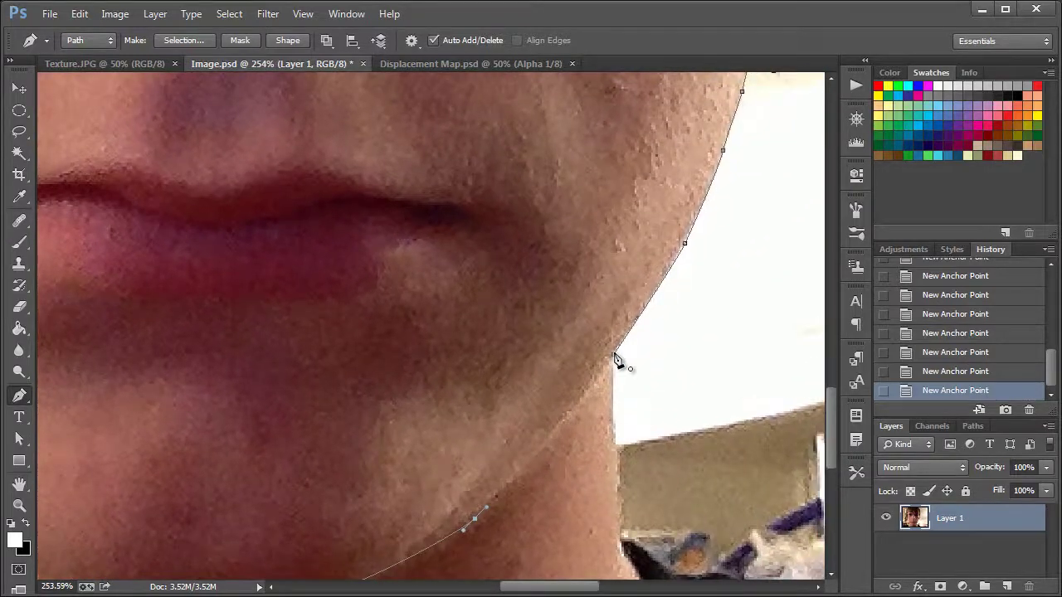
click(599, 353)
Convert the closed face path into a new anti-aliased selection with a 1-pixel feather radius
key(ctrl+0)
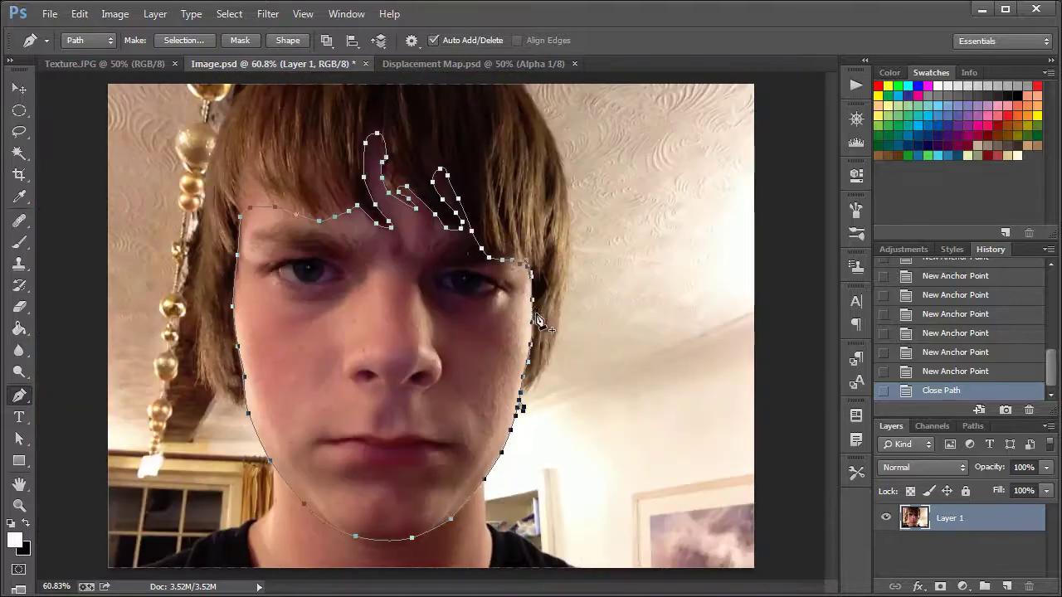
right_click(428, 345)
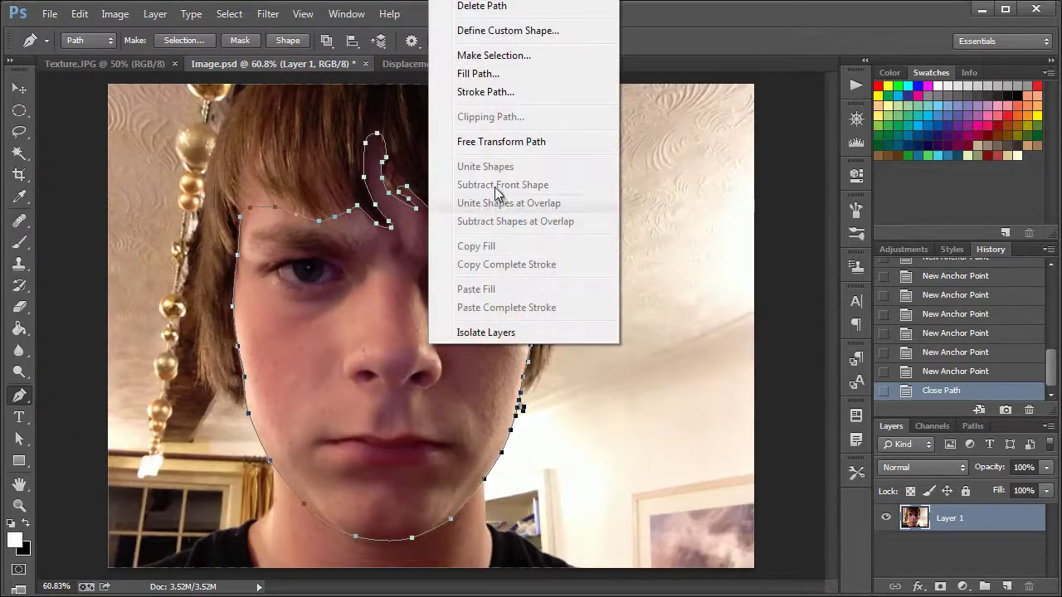
click(493, 54)
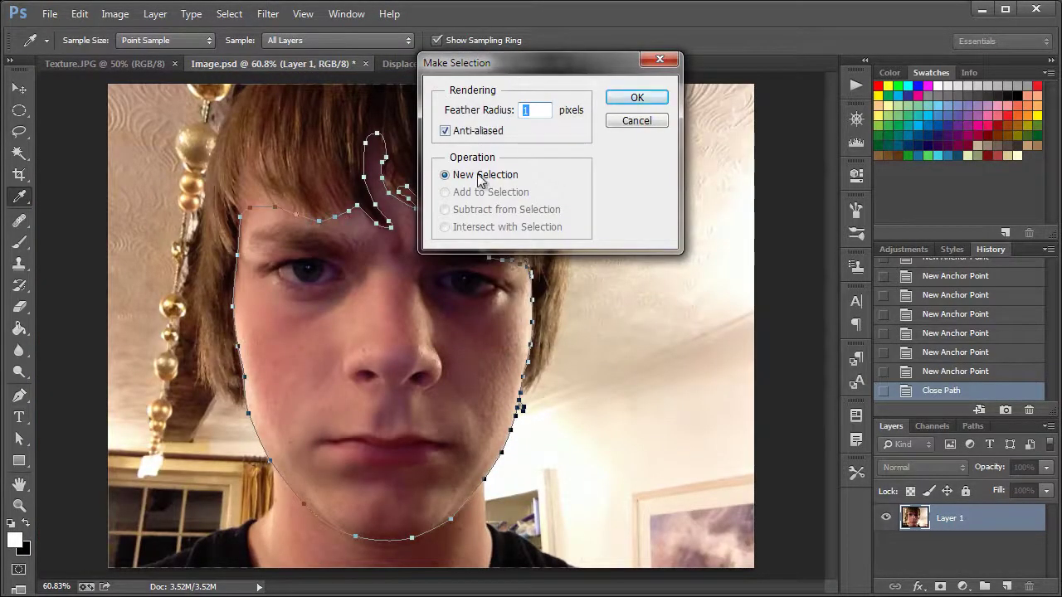
click(637, 106)
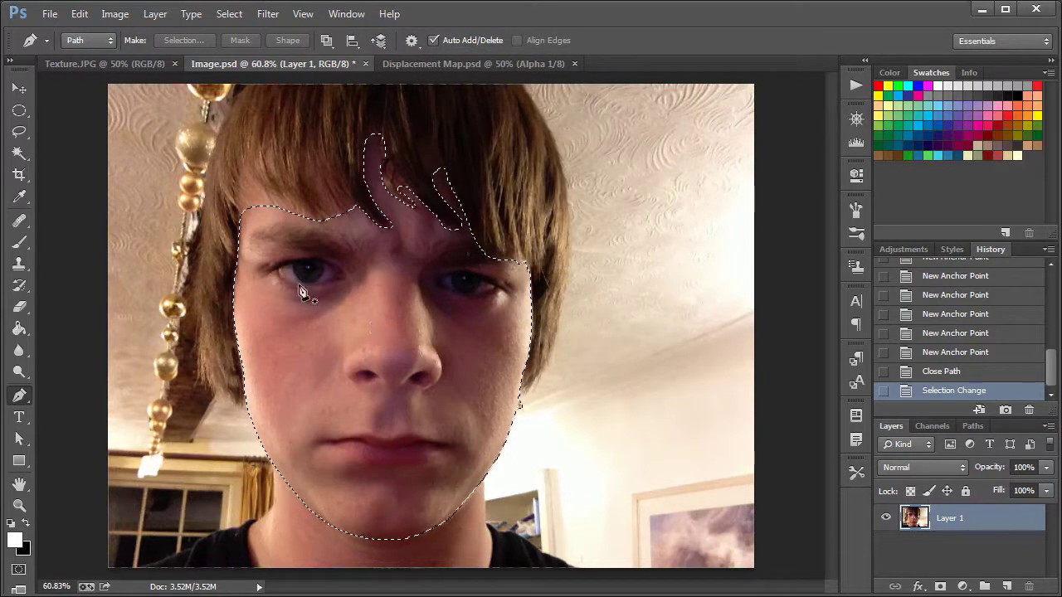
Outline the eye on the image's left side with a closed Pen tool path following its lower and upper lids
scroll(307, 303, up, 5)
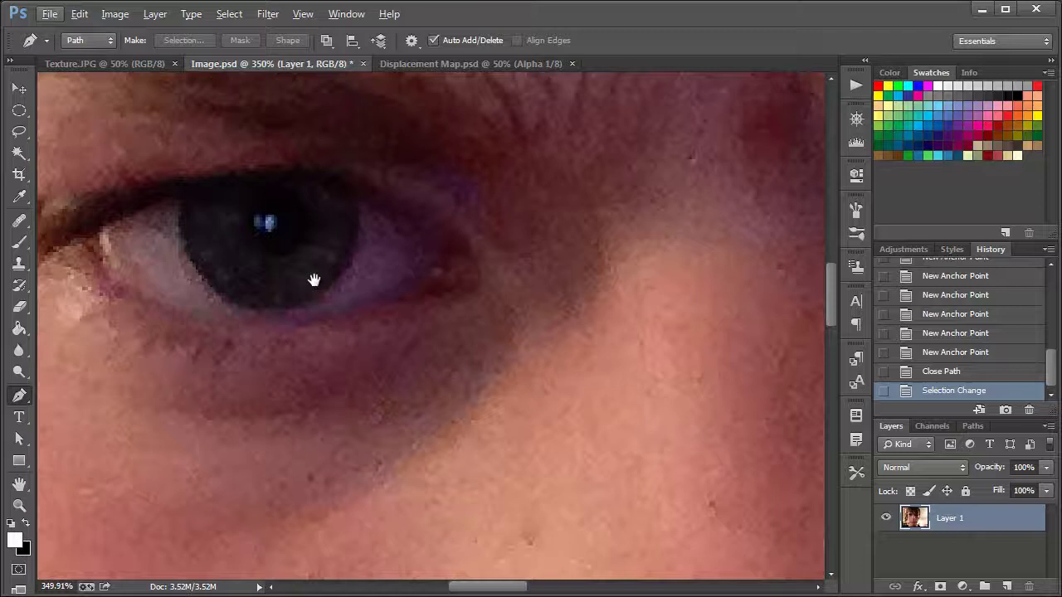
drag(310, 280, 401, 368)
drag(249, 384, 309, 400)
drag(424, 407, 448, 402)
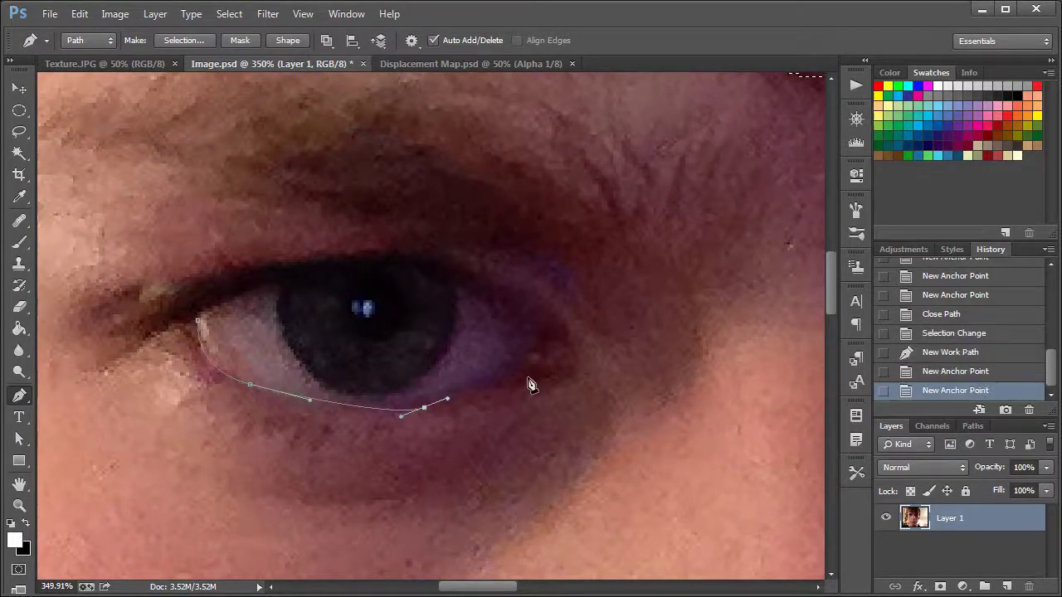
drag(564, 365, 568, 356)
drag(531, 306, 497, 291)
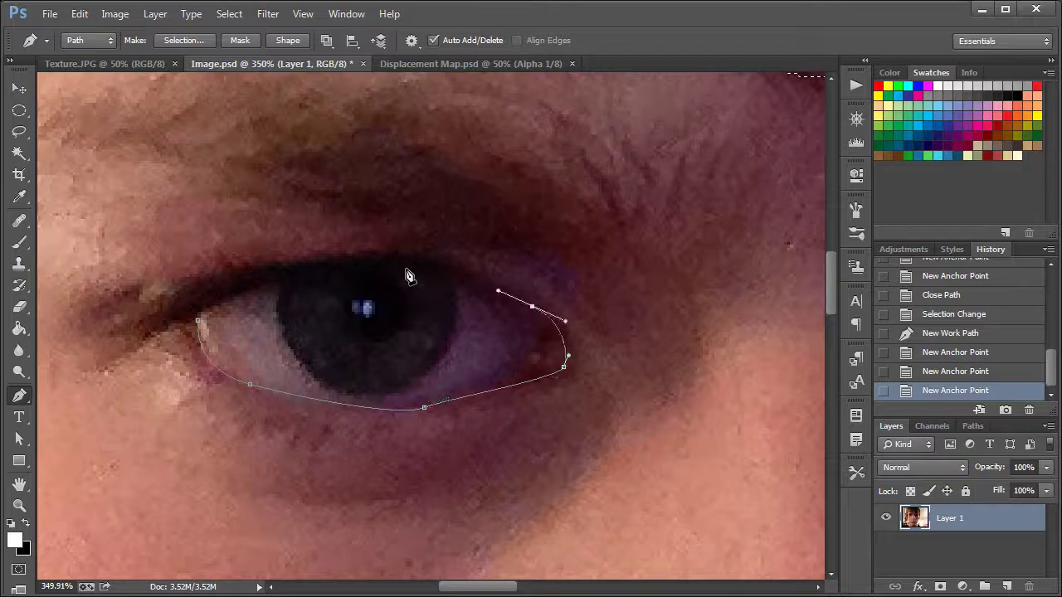
drag(377, 266, 343, 263)
click(249, 283)
click(198, 319)
Subtract the outlined eye from the face selection using a 1-pixel feather radius
right_click(300, 310)
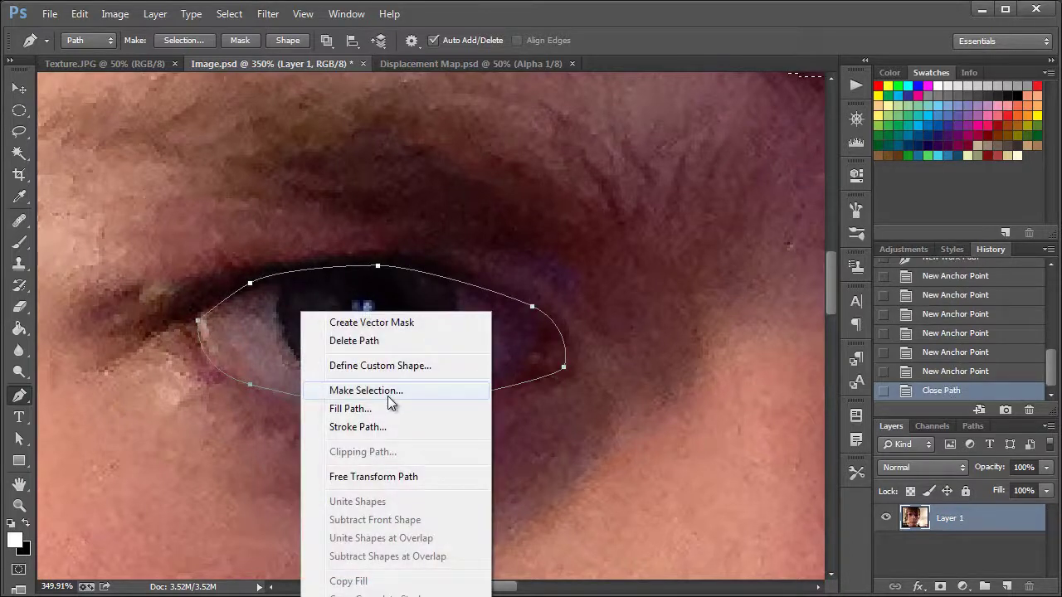
click(387, 394)
click(498, 211)
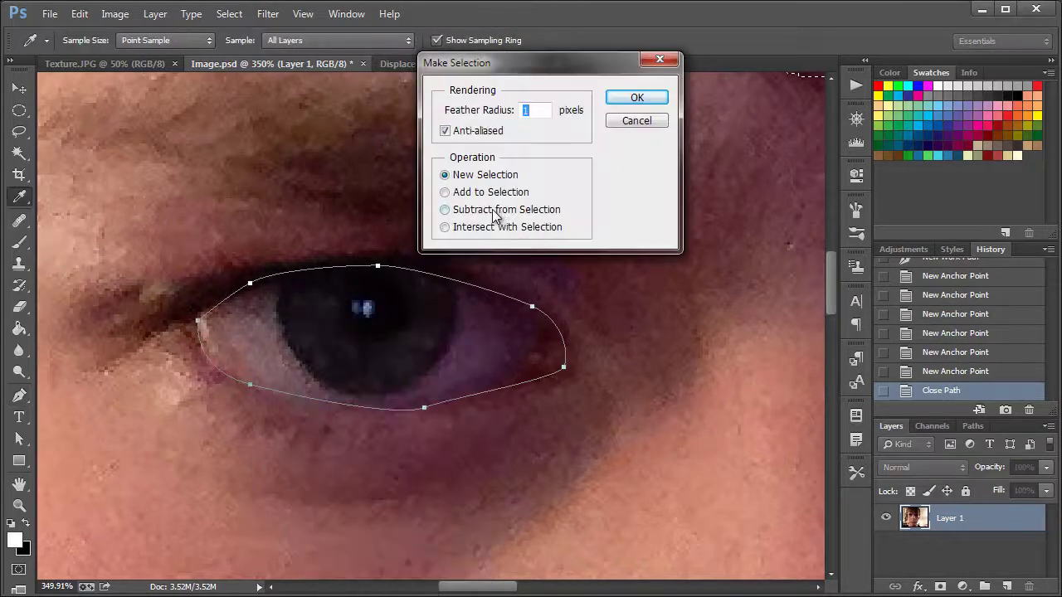
click(631, 99)
Outline the shadowed eye on the image's right side with a closed Pen tool path along its lids
drag(794, 280, 317, 280)
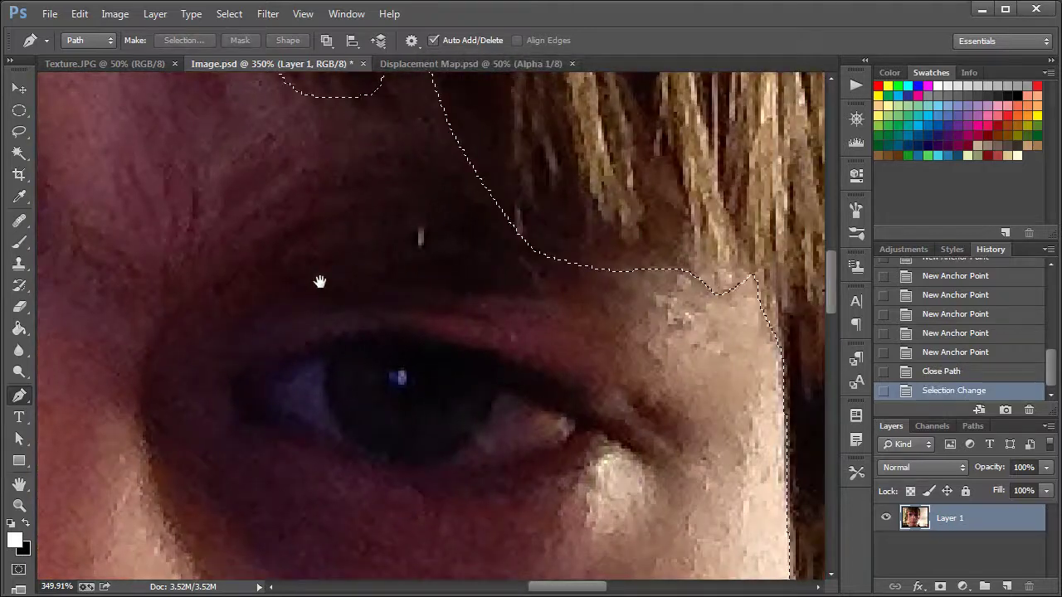
click(265, 397)
drag(416, 463, 452, 465)
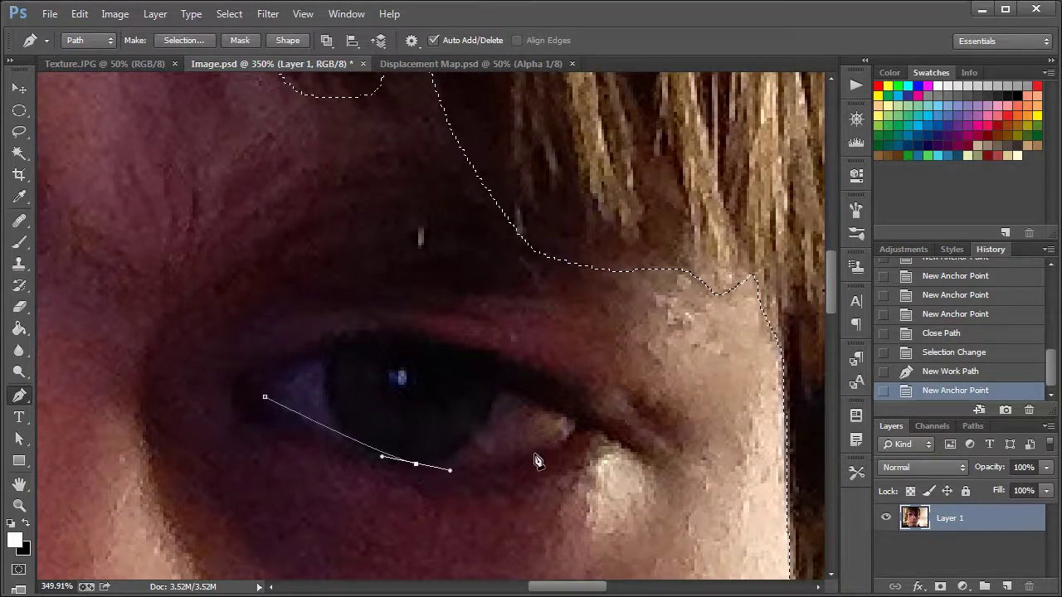
drag(574, 428, 581, 420)
drag(482, 379, 411, 367)
drag(265, 396, 287, 398)
Subtract the shadowed eye's path from the face selection with a 1-pixel feather radius
right_click(329, 389)
click(390, 101)
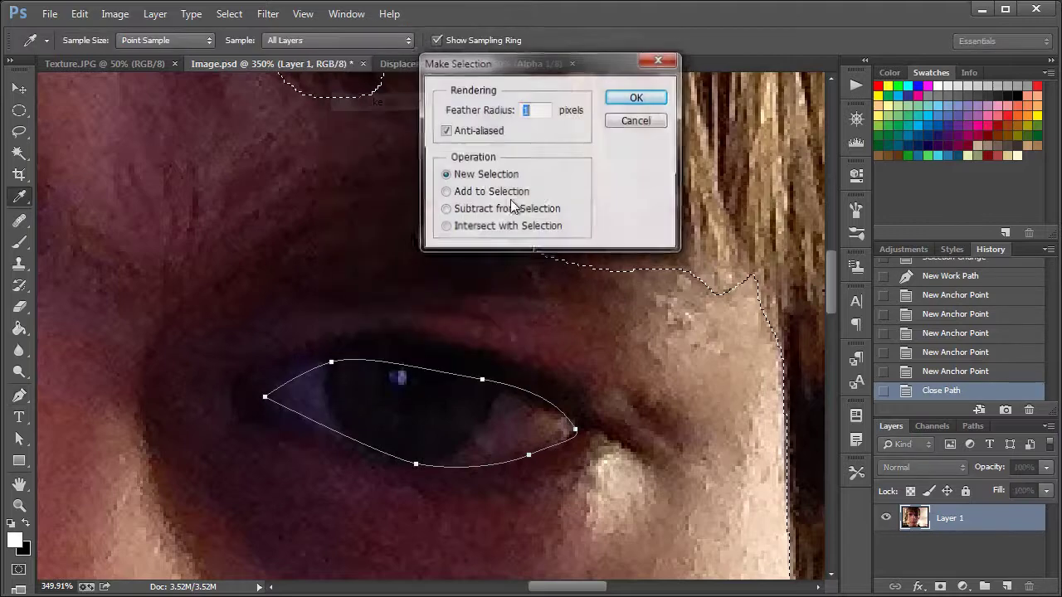
click(515, 209)
click(635, 98)
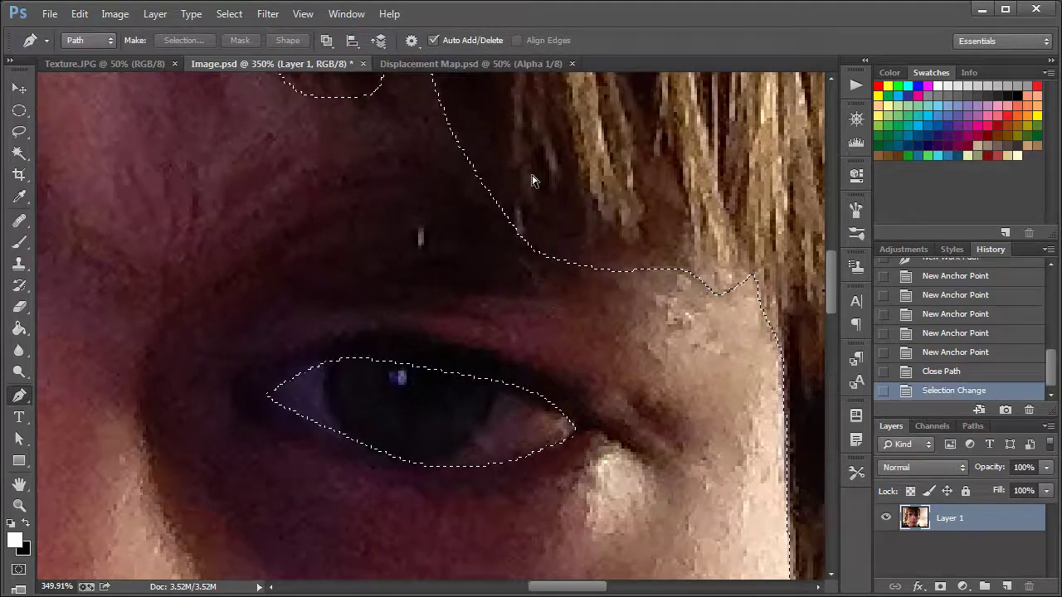
Save the face selection without the eyes as a new channel named Face in Image.psd
key(ctrl+minus)
key(ctrl+minus)
key(ctrl+minus)
drag(419, 262, 539, 241)
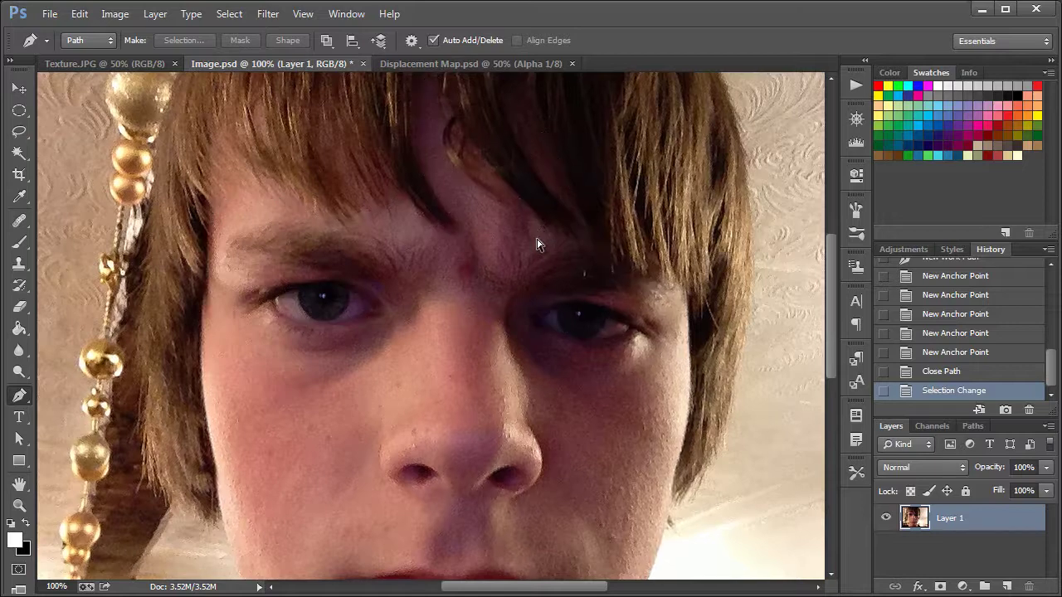
key(ctrl+0)
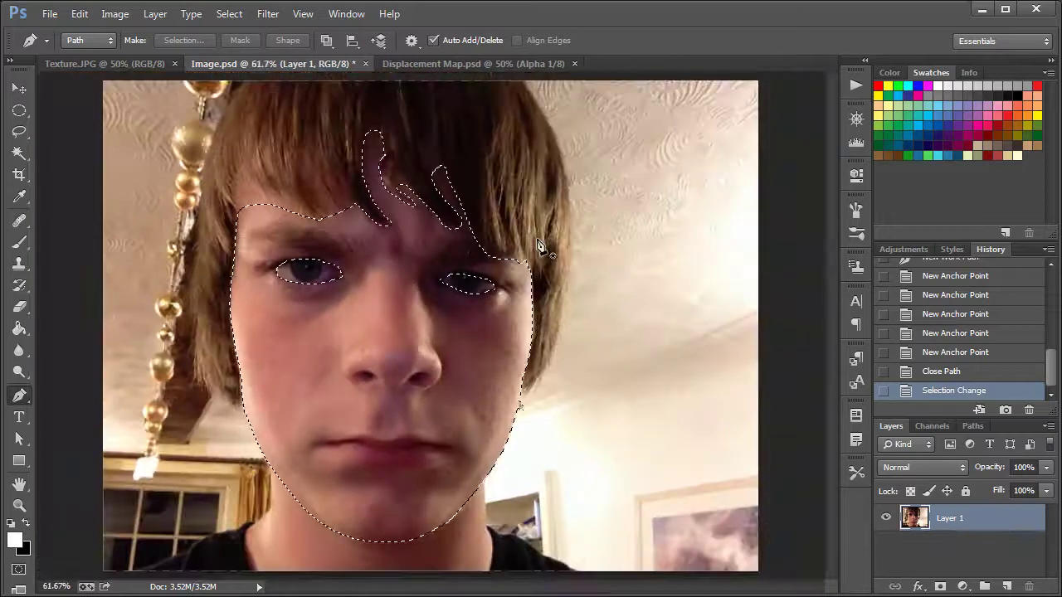
click(223, 14)
click(315, 333)
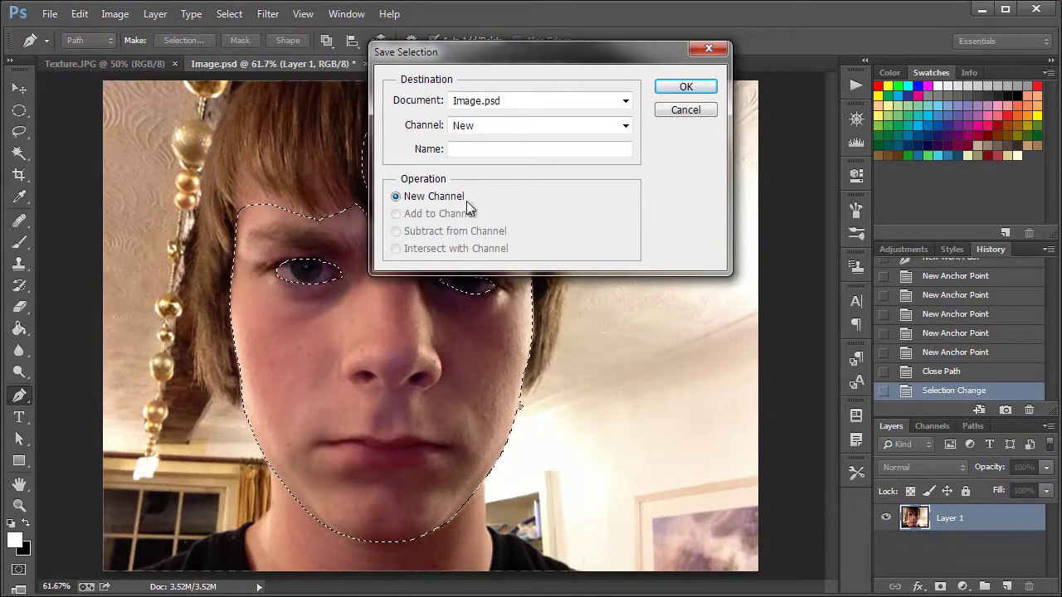
text(Face)
click(704, 88)
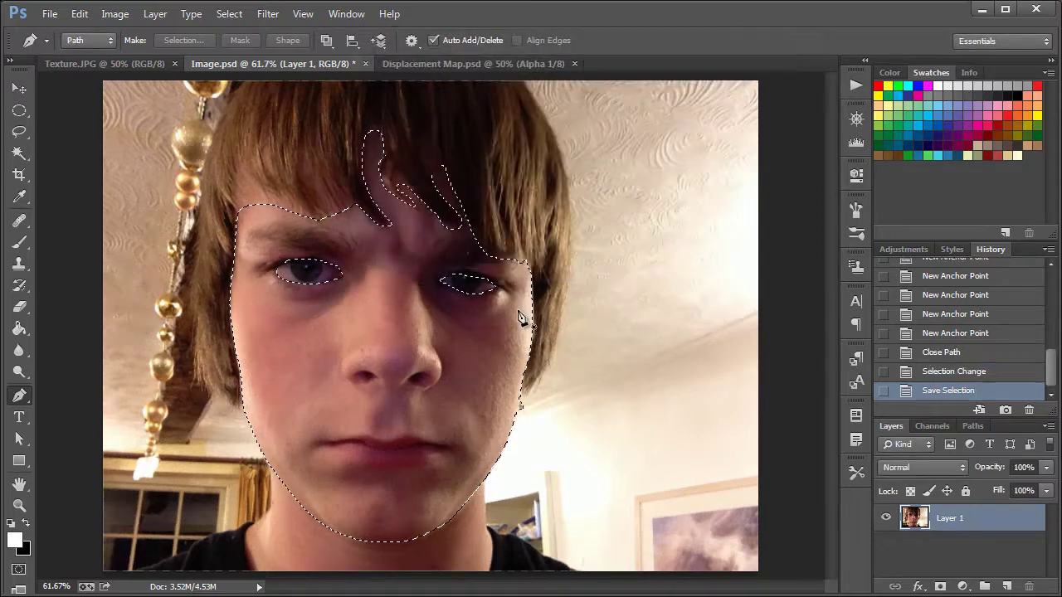
Select the whole canvas of Texture.JPG and place a copy in Image.psd as a new layer above the portrait
click(430, 63)
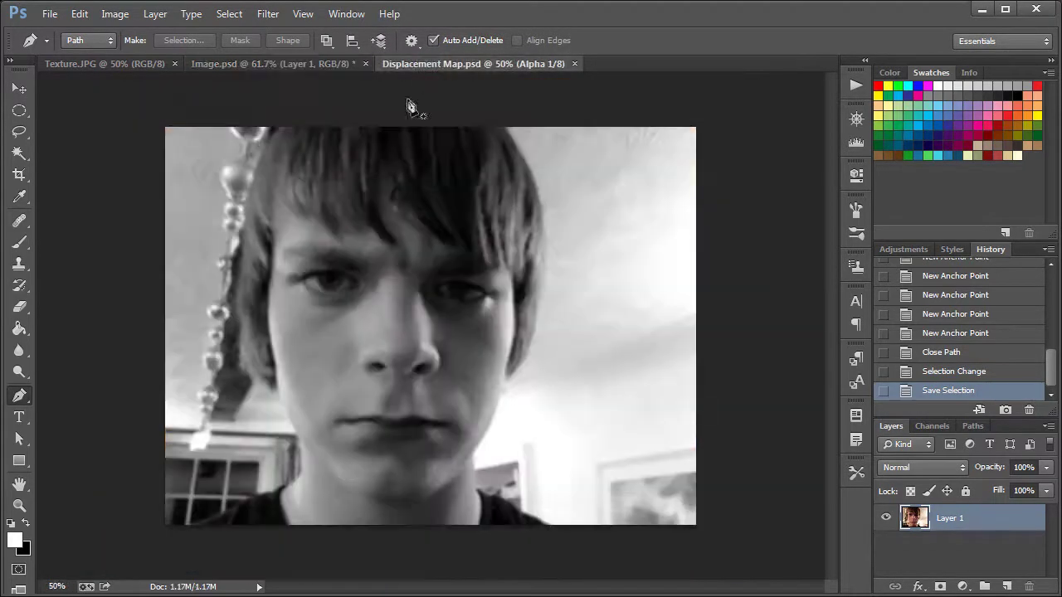
click(122, 63)
key(v)
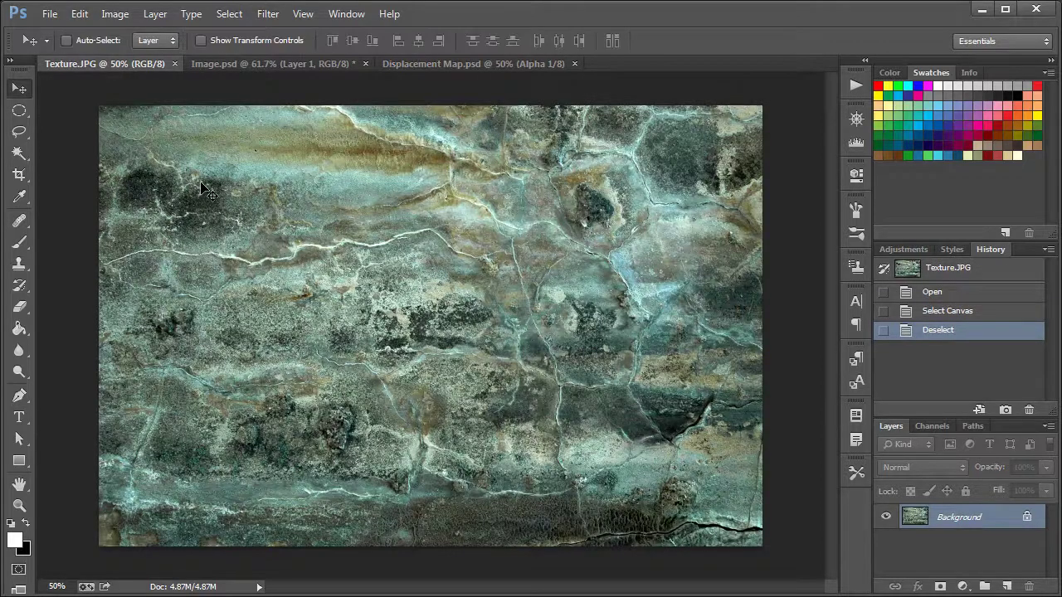
key(ctrl+a)
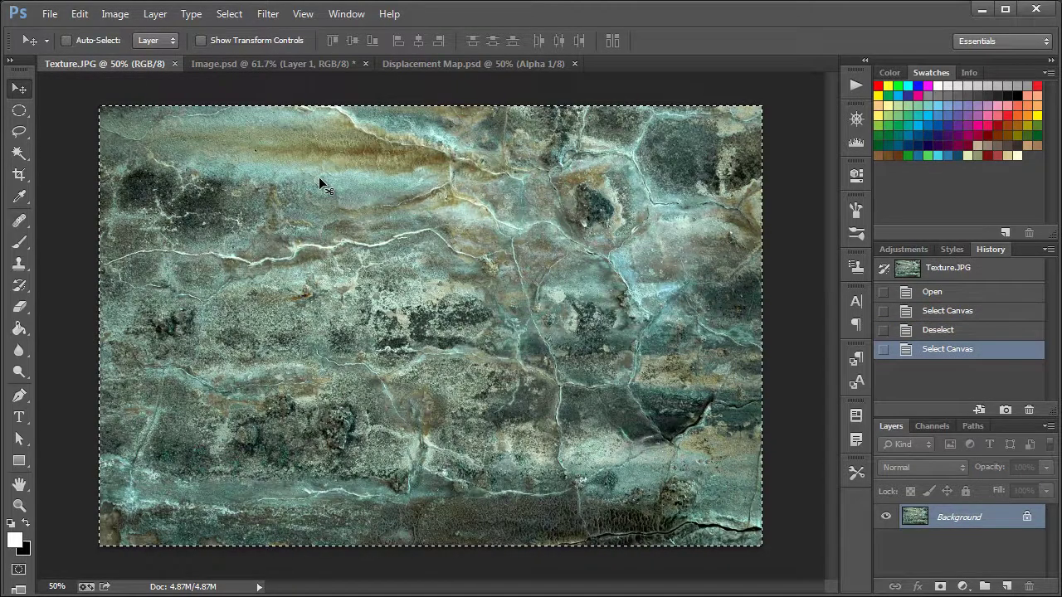
drag(320, 178, 434, 310)
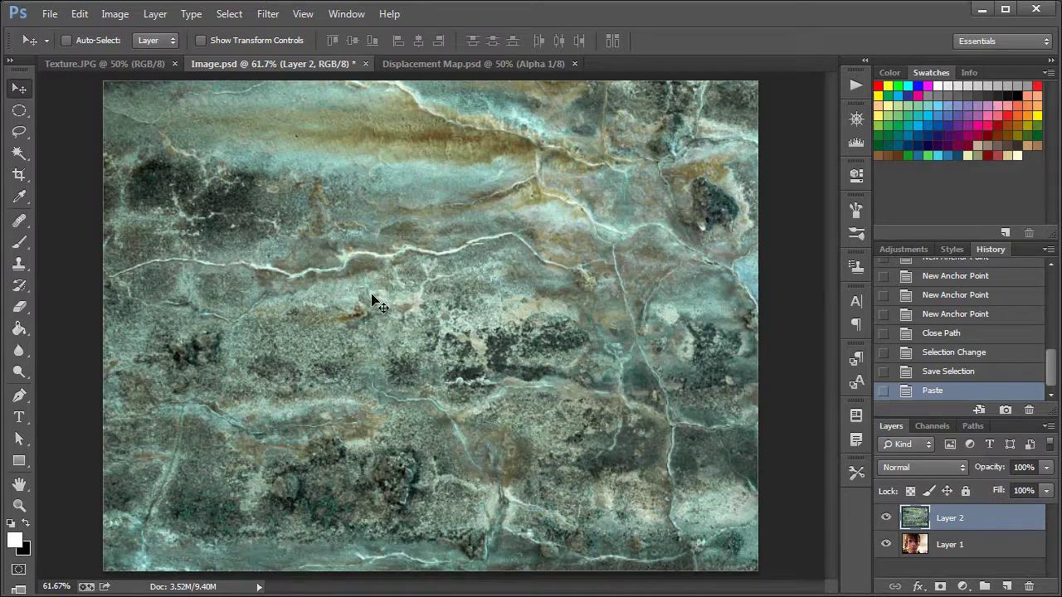
Rotate the pasted texture layer 90 degrees, scale it to about 77.5%, and position it over the face
key(ctrl+t)
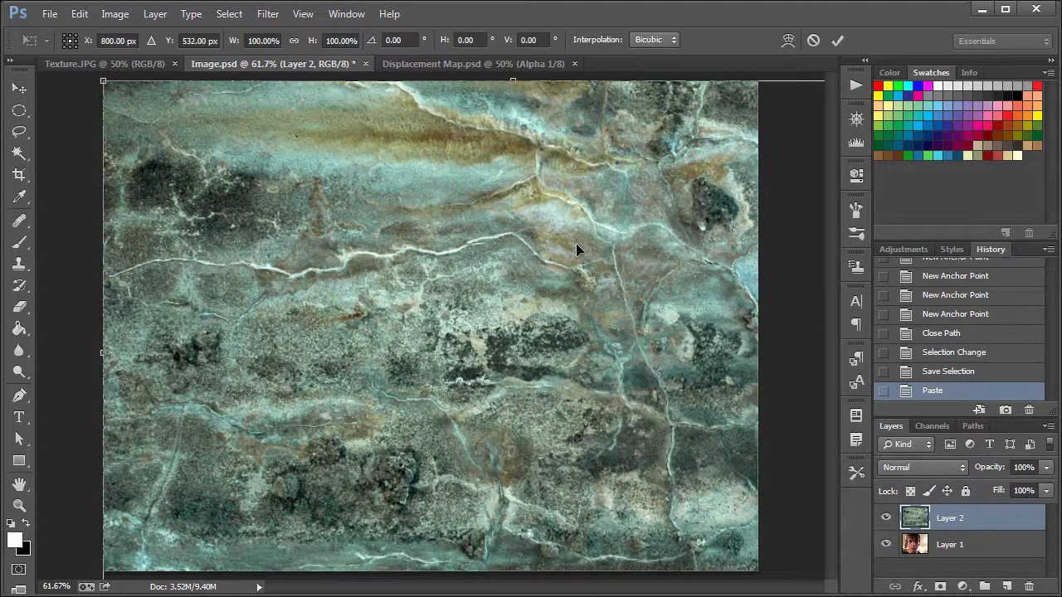
key(ctrl+0)
drag(734, 509, 621, 434)
drag(670, 210, 597, 481)
drag(528, 423, 477, 383)
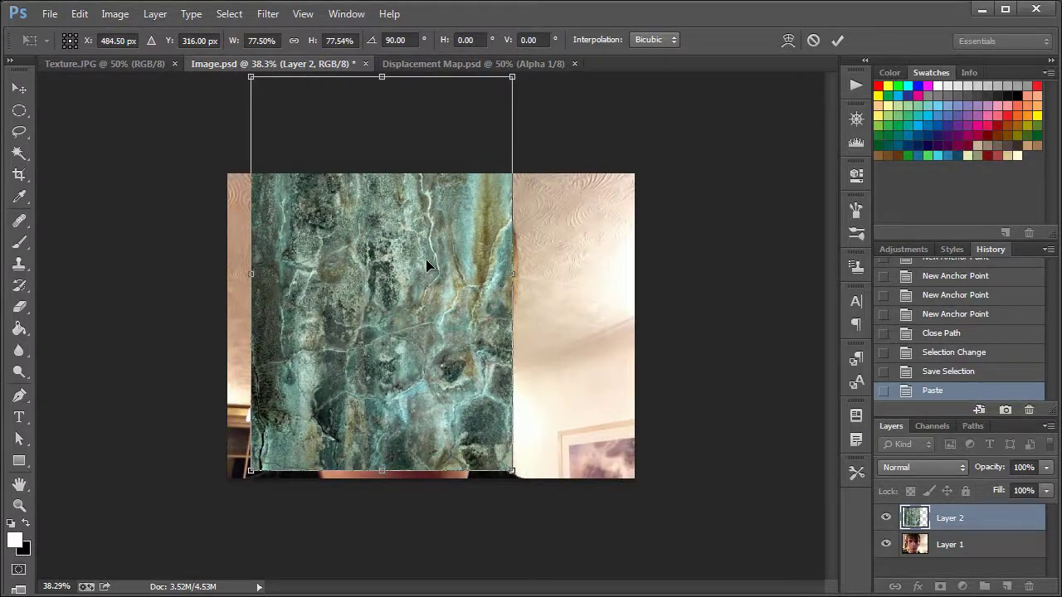
key(Return)
key(ctrl+1)
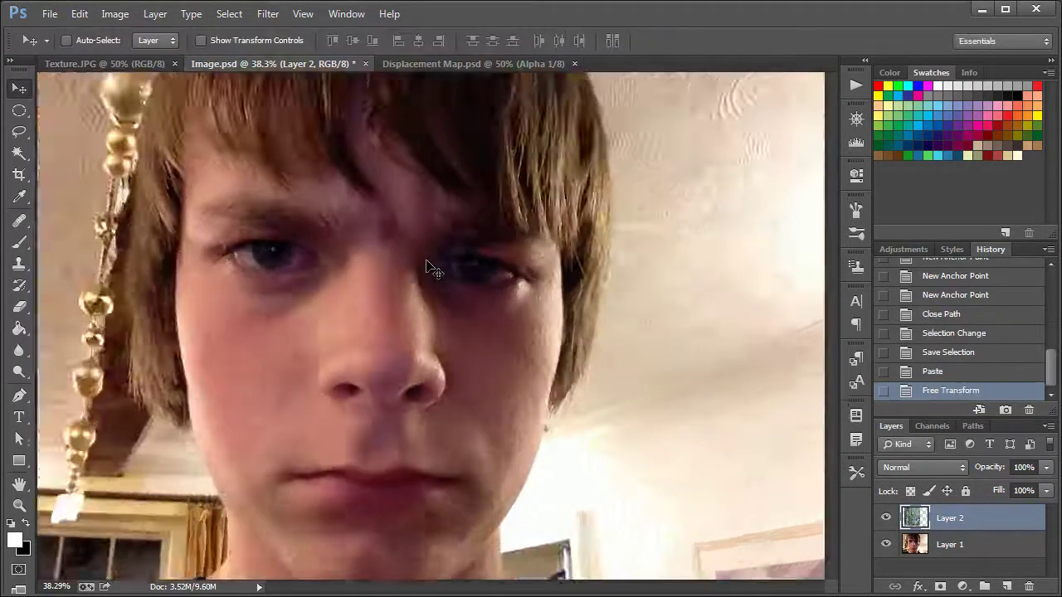
drag(385, 271, 479, 265)
key(ctrl+z)
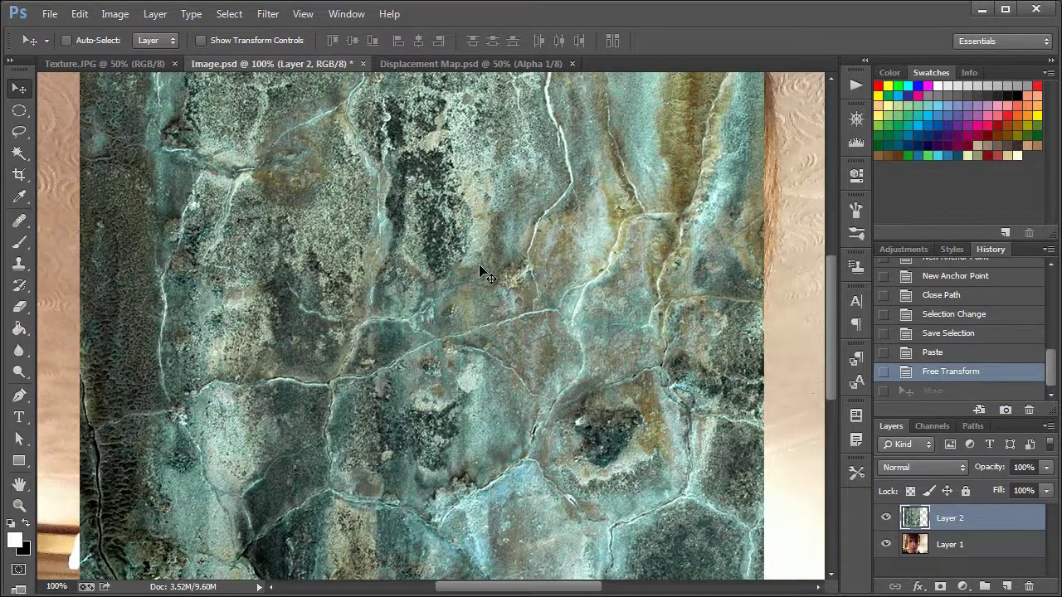
Load the Face channel as a selection and turn it into a layer mask on the texture layer
click(932, 425)
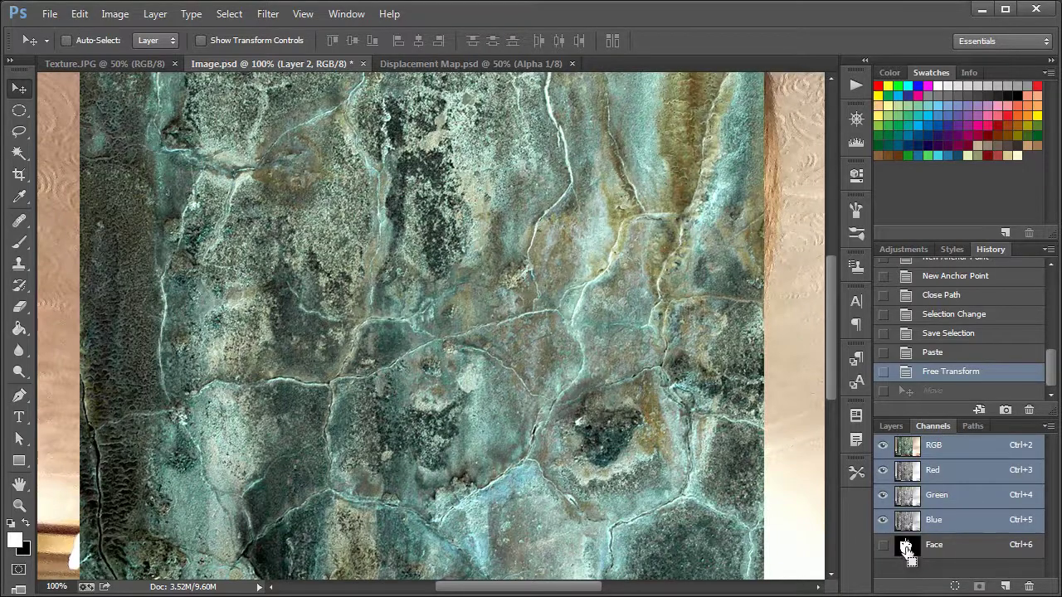
ctrl+click(906, 546)
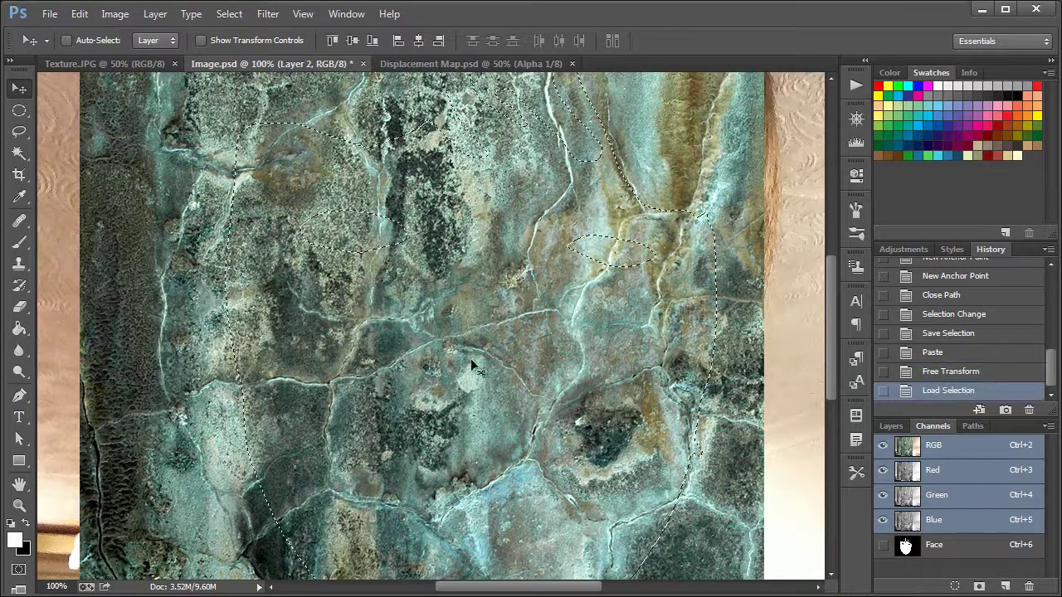
click(888, 426)
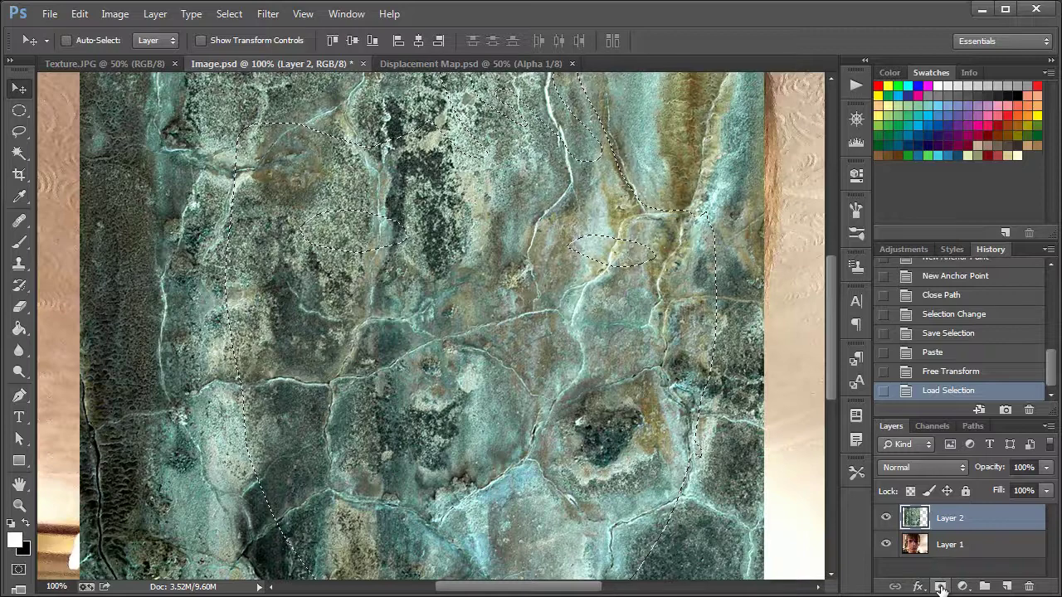
click(941, 587)
key(ctrl+0)
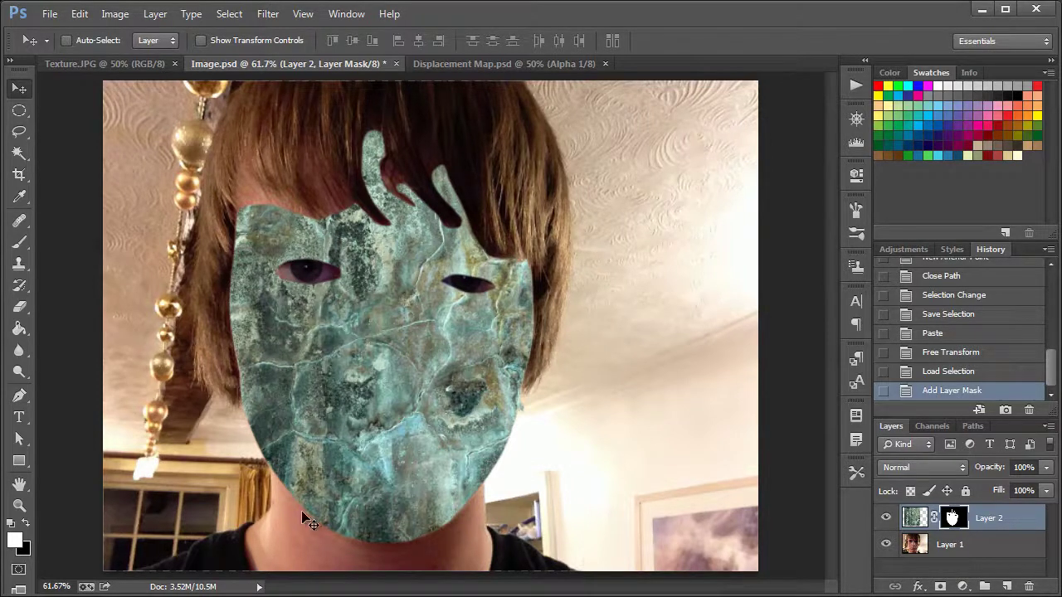
Try the Overlay and Soft Light blending modes on the masked texture layer, and settle on Overlay
click(906, 470)
click(917, 239)
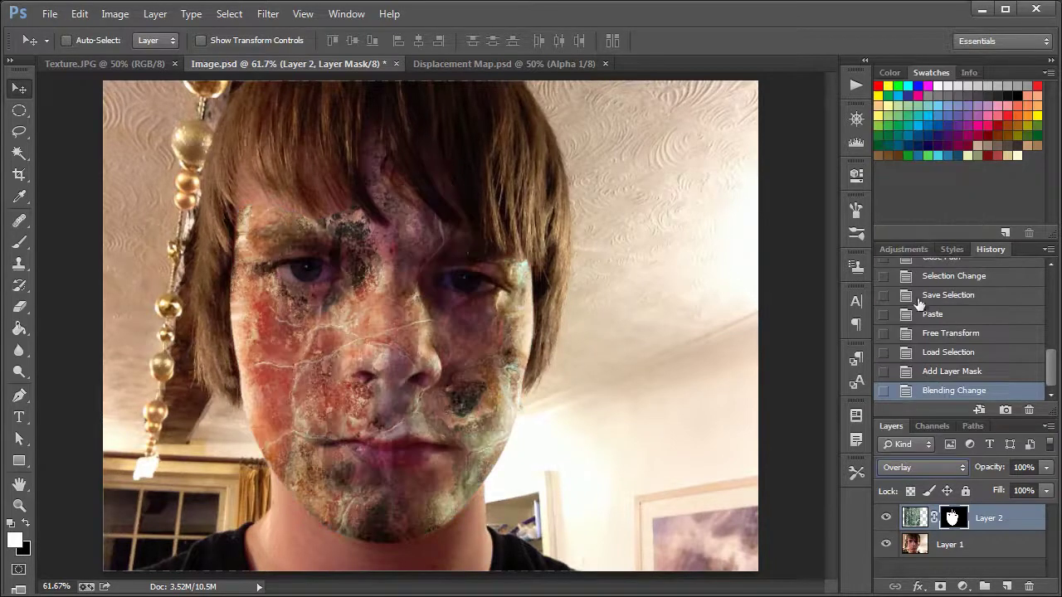
click(946, 467)
click(942, 252)
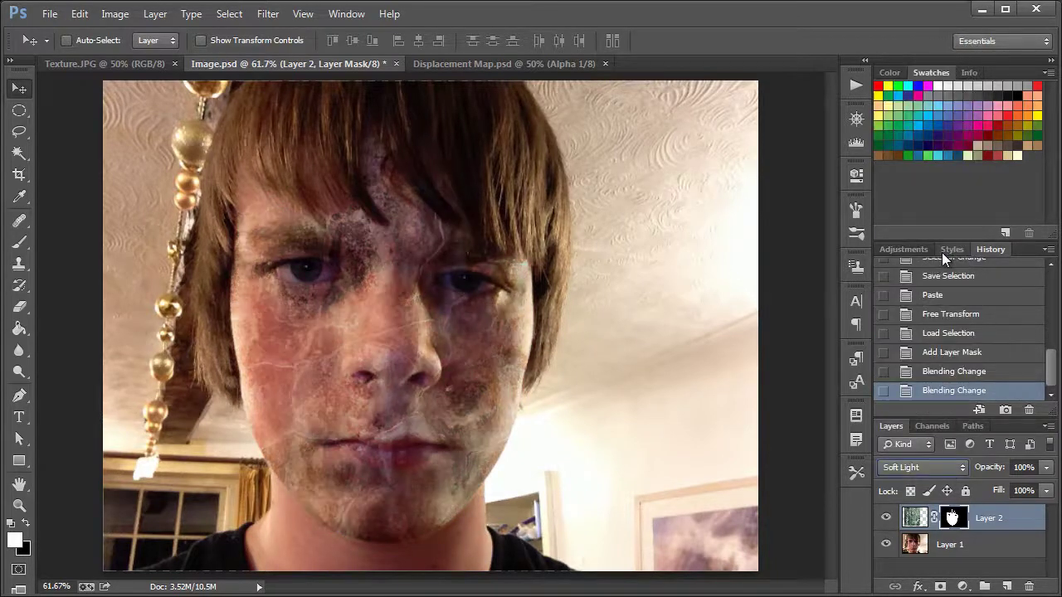
click(946, 467)
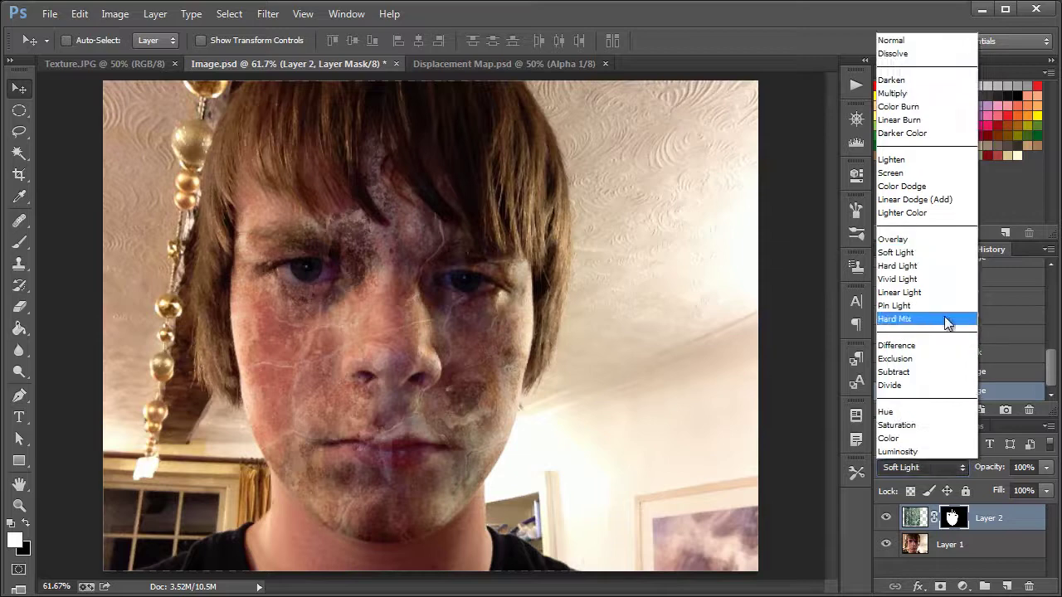
click(932, 244)
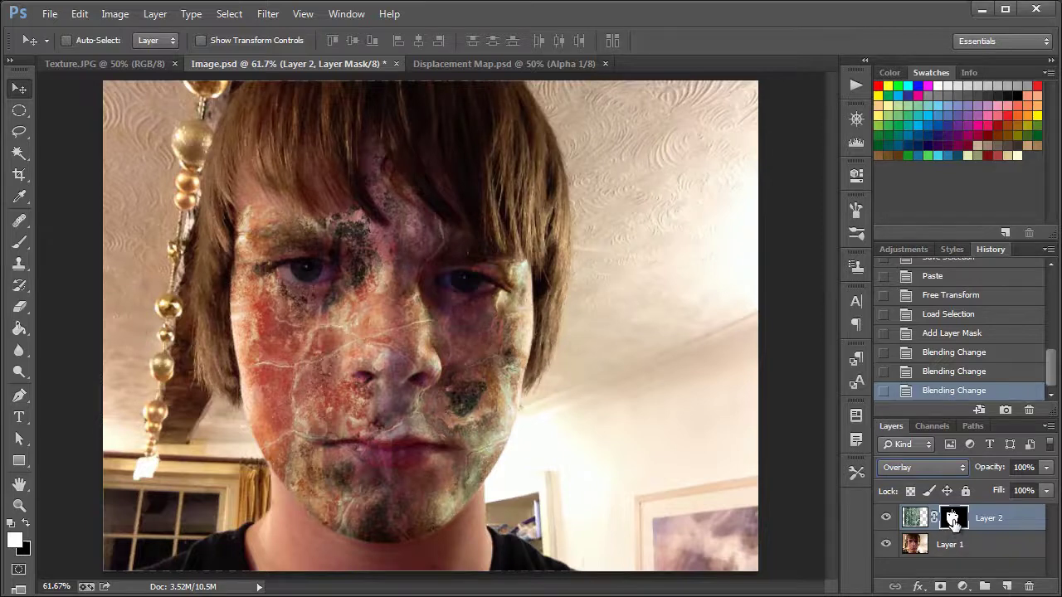
Paint white on the texture's mask along the forehead hairline with a soft 35-pixel brush at 31% opacity to blend the edge into the hair
click(20, 242)
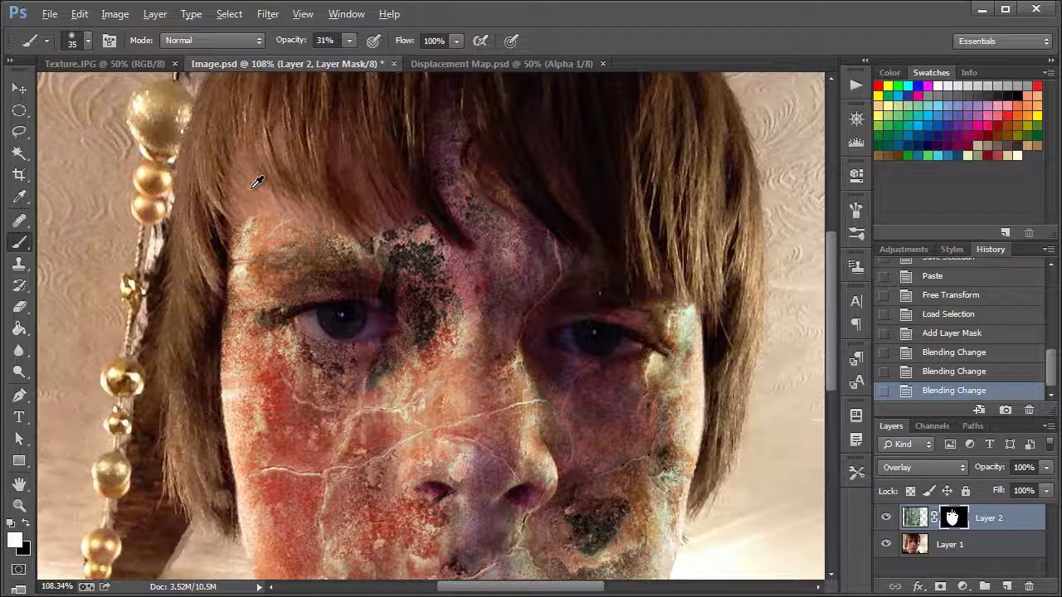
scroll(256, 177, up, 5)
drag(217, 120, 278, 191)
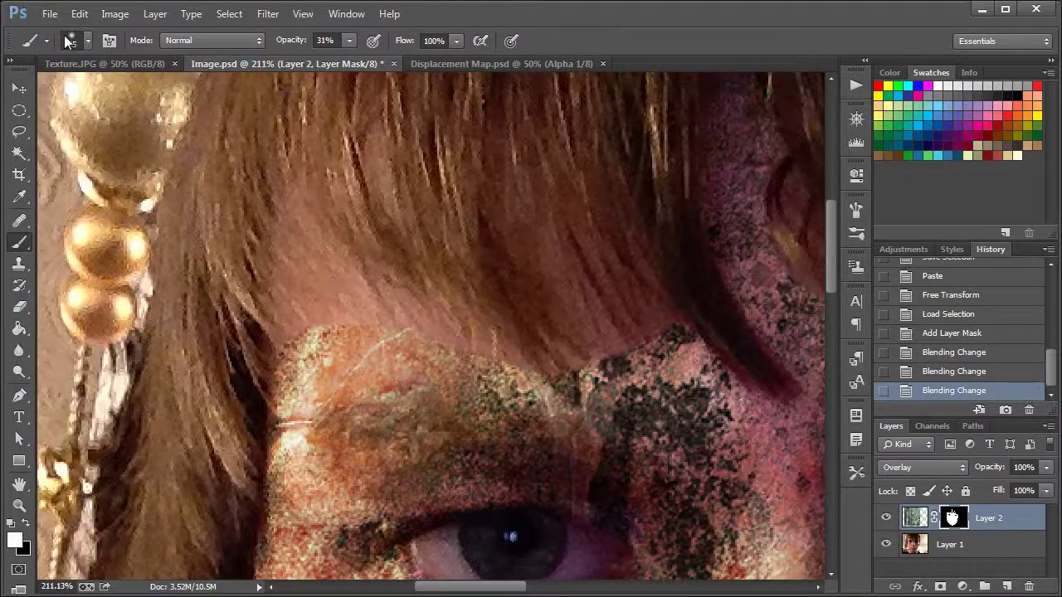
click(70, 41)
click(362, 48)
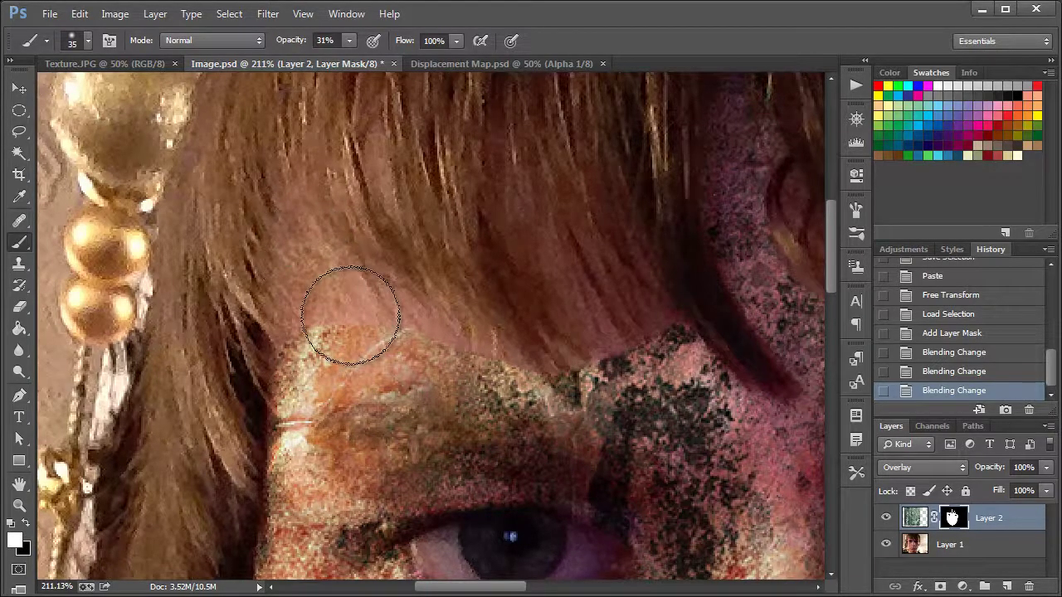
mouse_move(380, 308)
mouse_down()
mouse_move(461, 350)
mouse_move(363, 338)
mouse_move(423, 360)
mouse_move(326, 329)
mouse_move(357, 315)
mouse_move(343, 330)
mouse_move(304, 333)
mouse_move(459, 361)
mouse_move(457, 348)
mouse_move(425, 339)
mouse_move(493, 373)
mouse_move(531, 375)
mouse_up()
drag(649, 368, 415, 415)
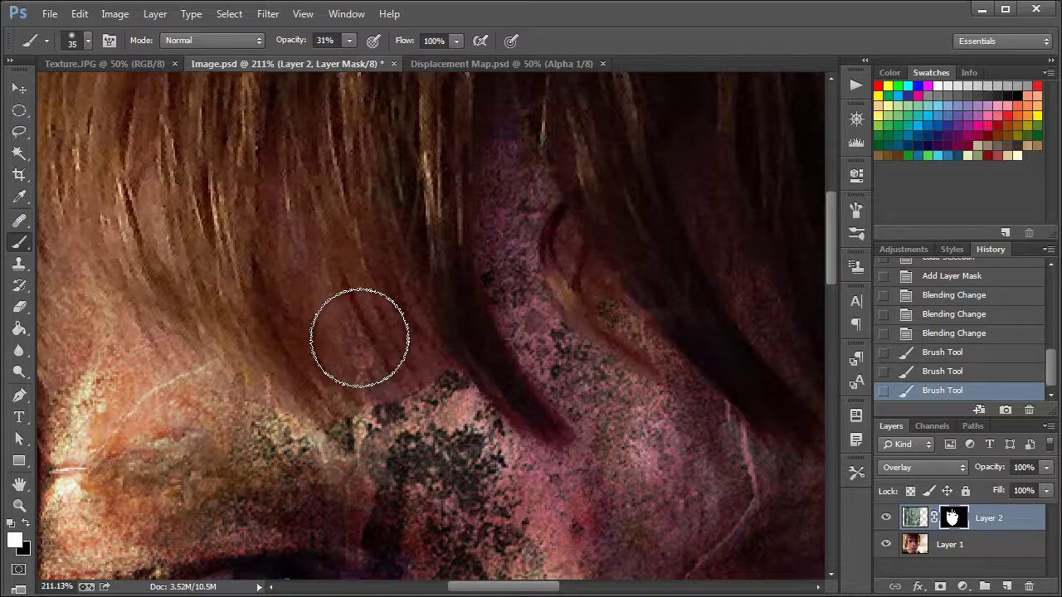
mouse_move(222, 370)
mouse_down()
mouse_move(327, 398)
mouse_move(294, 409)
mouse_up()
mouse_move(431, 378)
mouse_down()
mouse_move(419, 342)
mouse_move(379, 320)
mouse_move(394, 362)
mouse_move(358, 283)
mouse_up()
drag(597, 345, 450, 355)
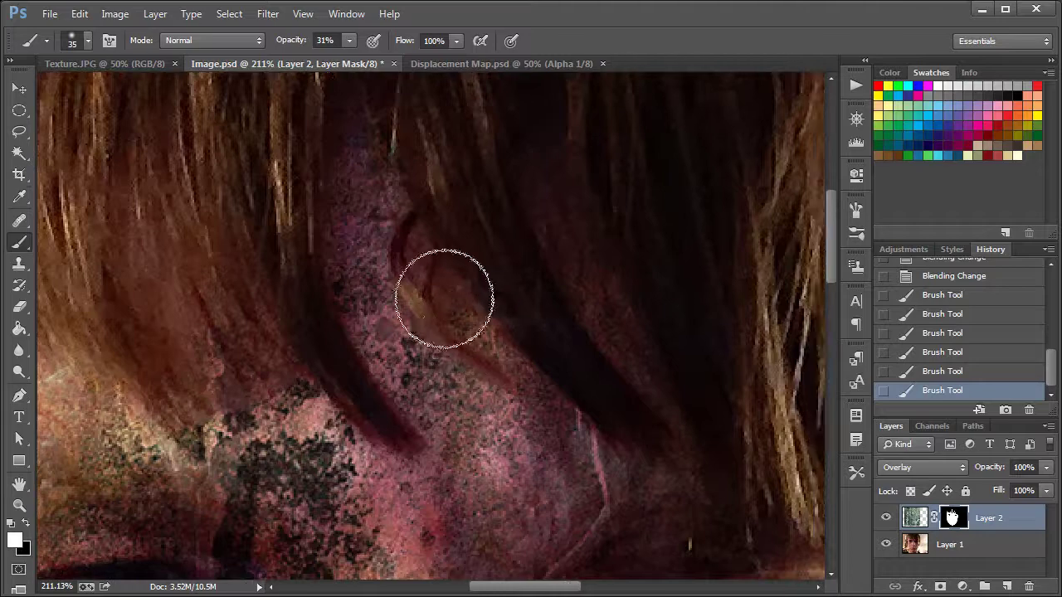
mouse_move(437, 285)
mouse_down()
mouse_move(417, 248)
mouse_move(514, 391)
mouse_move(383, 250)
mouse_move(440, 338)
mouse_up()
scroll(440, 340, down, 5)
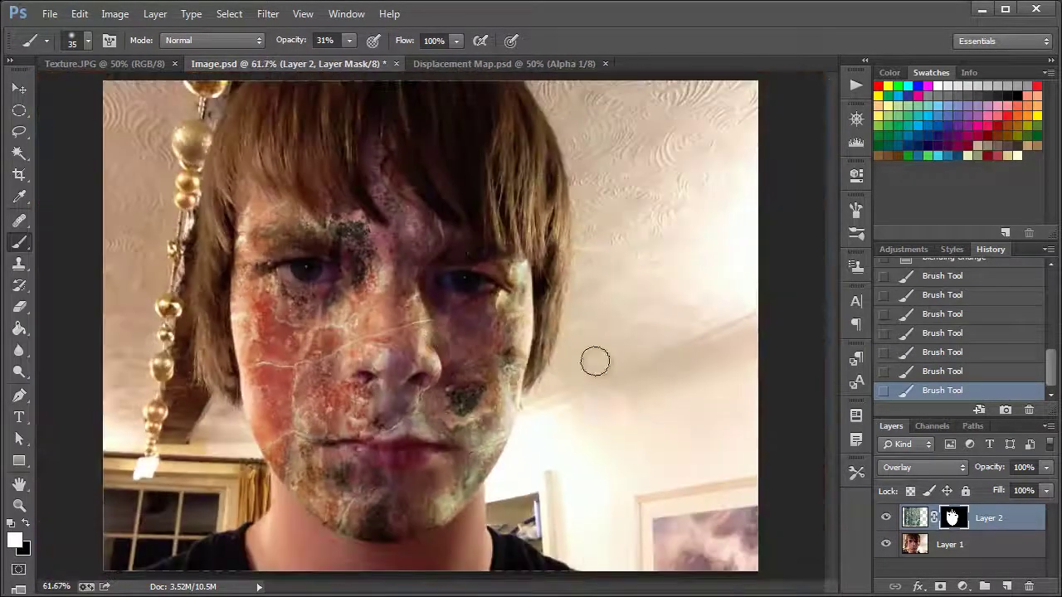
key(v)
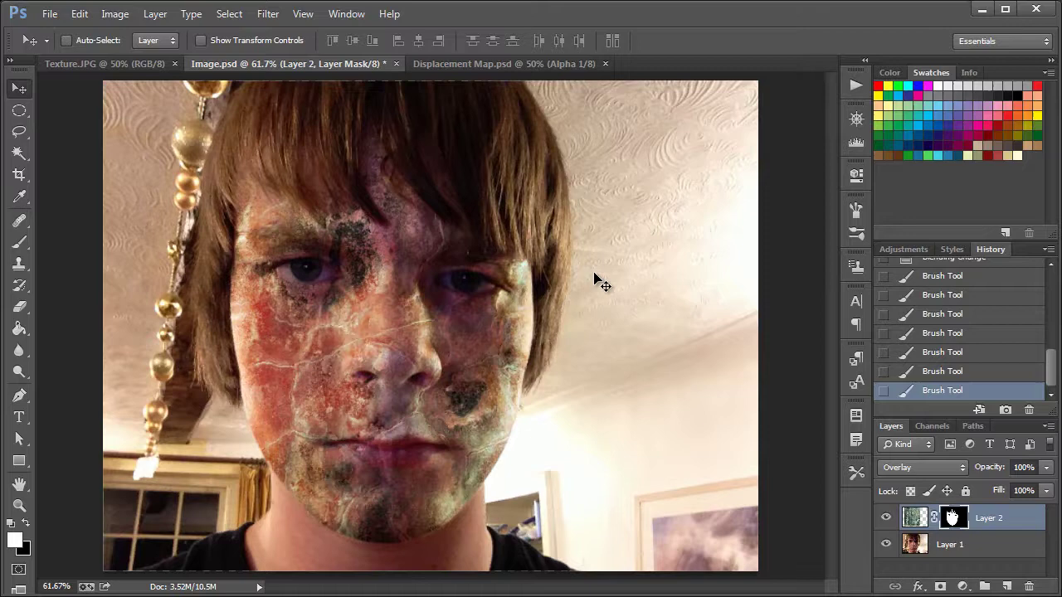
scroll(274, 365, up, 4)
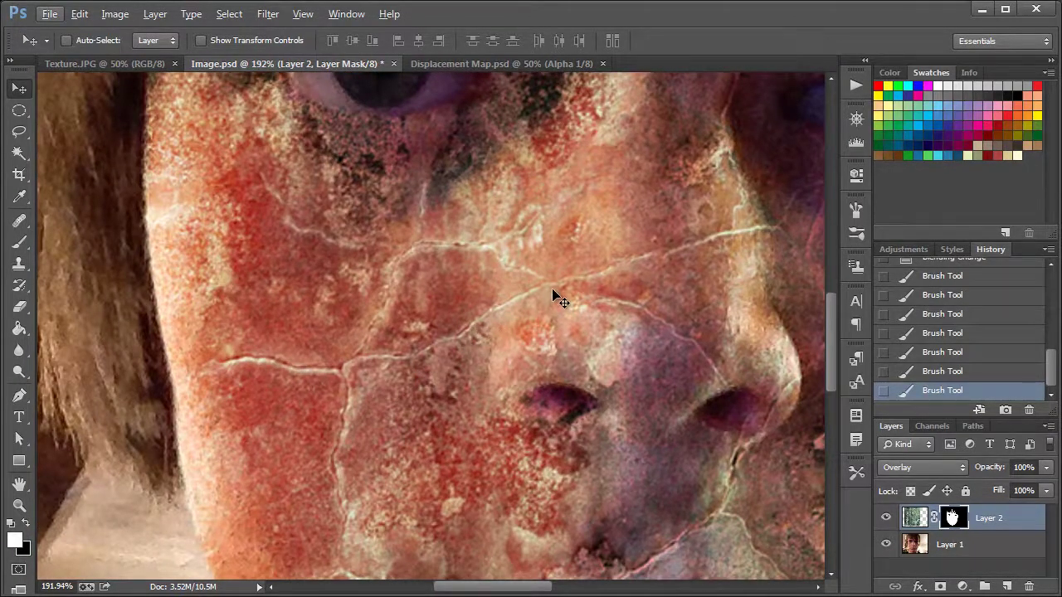
scroll(463, 359, down, 3)
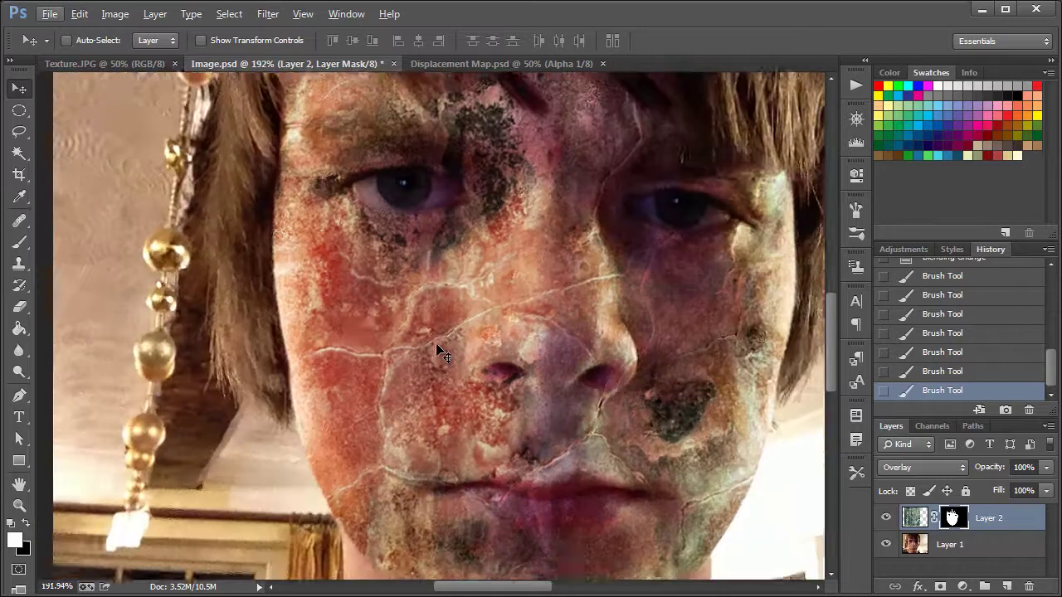
drag(645, 314, 567, 313)
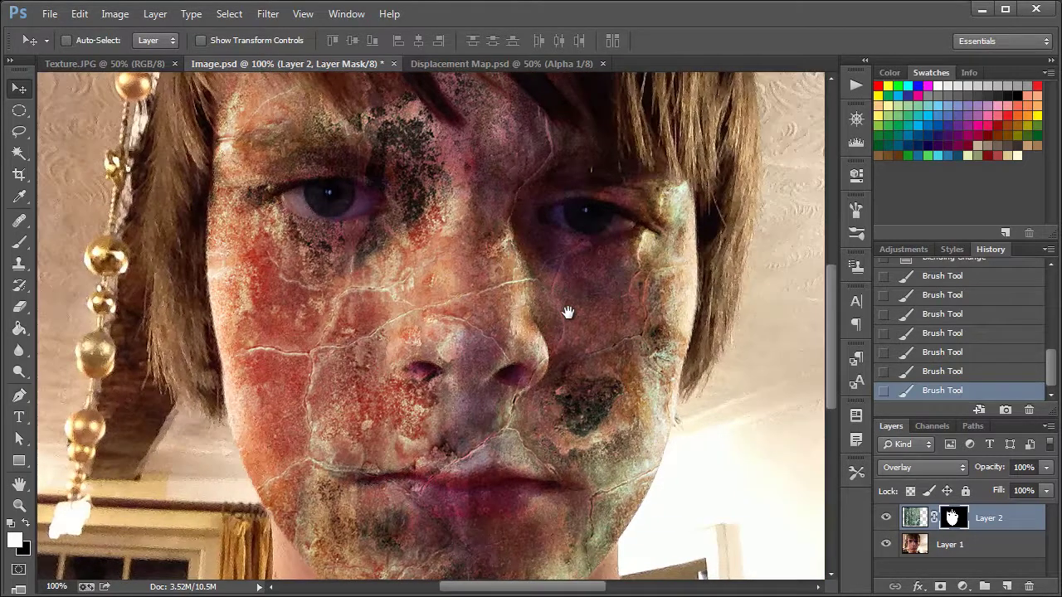
scroll(568, 317, down, 3)
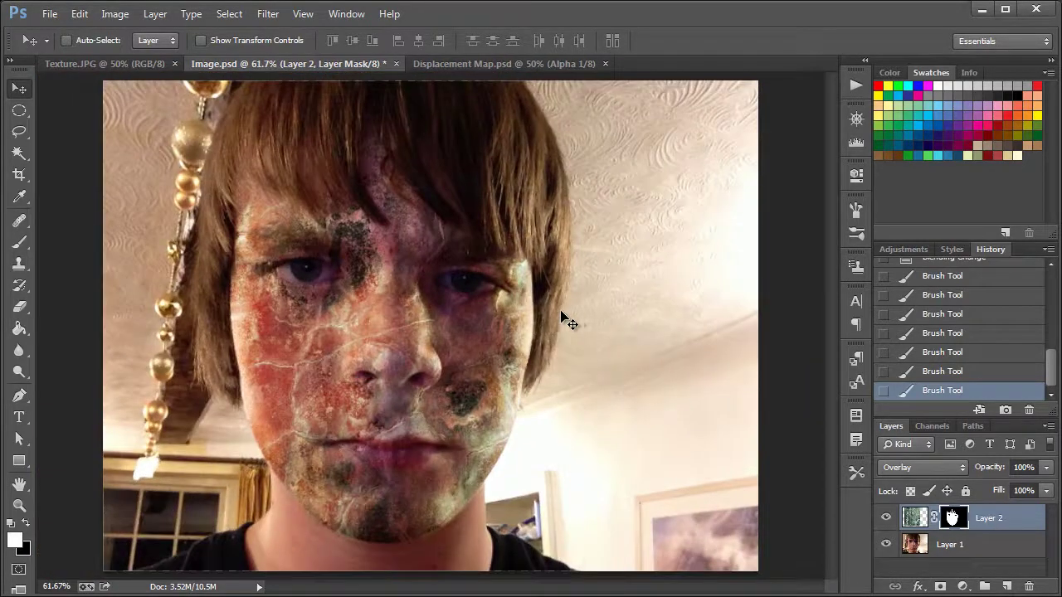
Unlink the texture layer's mask and apply Displace to the texture with Displacement Map.psd, scale 10 both ways, Stretch To Fit and Repeat Edge Pixels
click(934, 518)
click(915, 518)
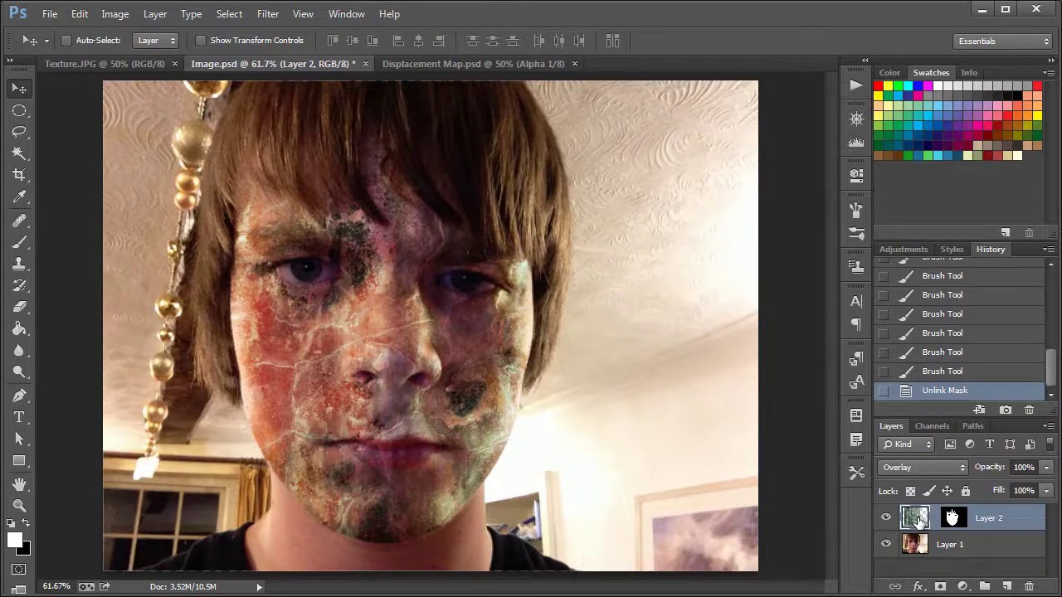
click(266, 15)
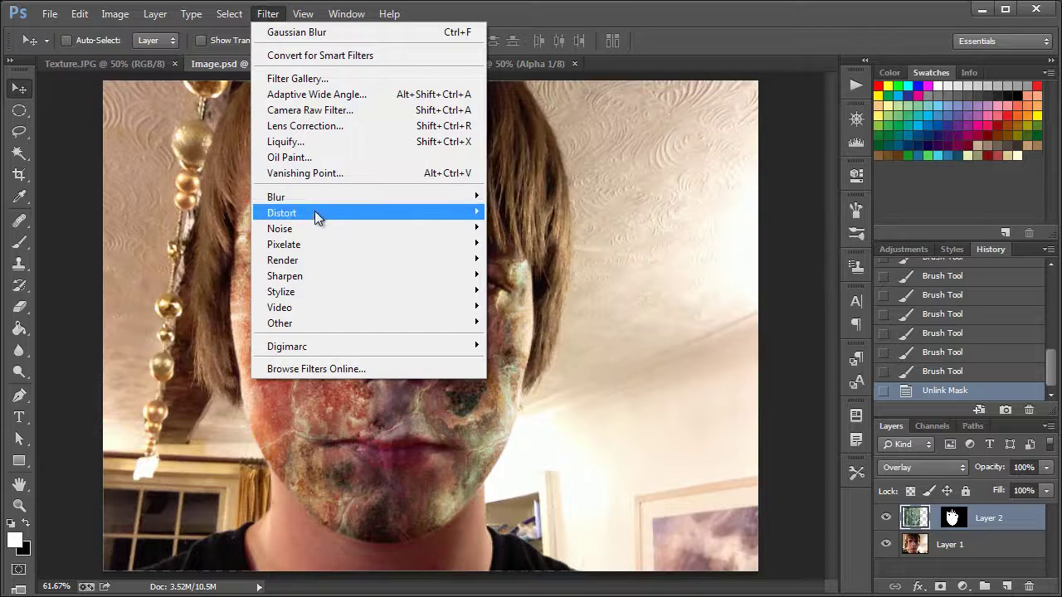
mouse_move(316, 213)
click(507, 213)
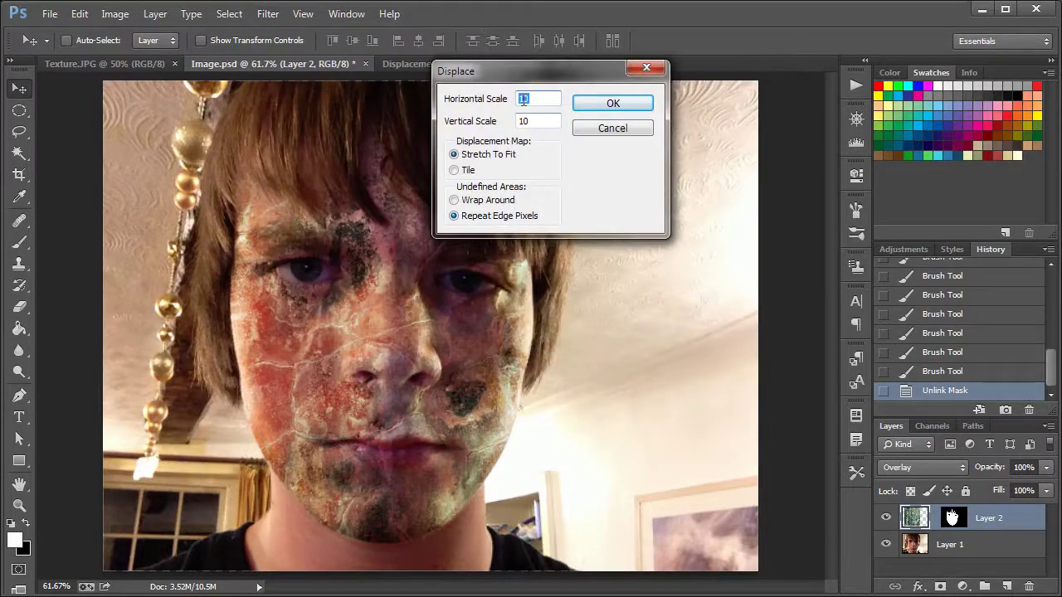
click(621, 105)
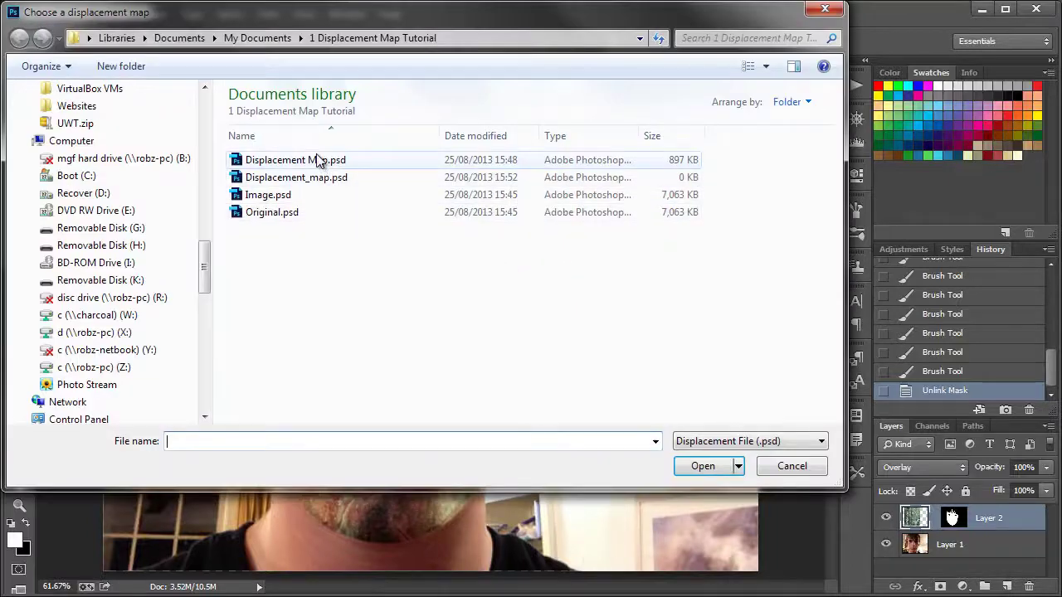
drag(378, 15, 421, 120)
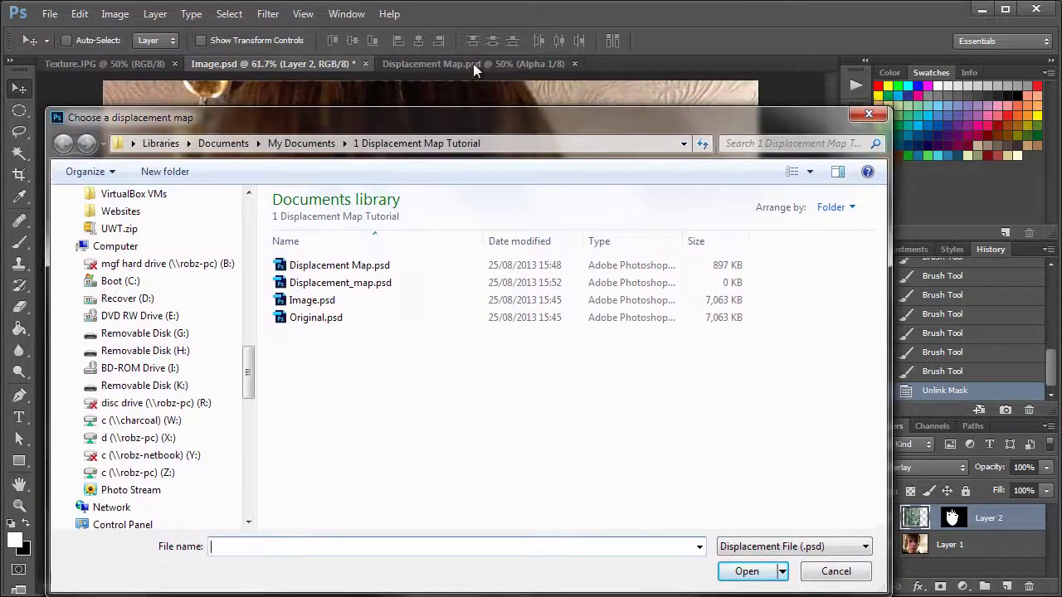
click(342, 265)
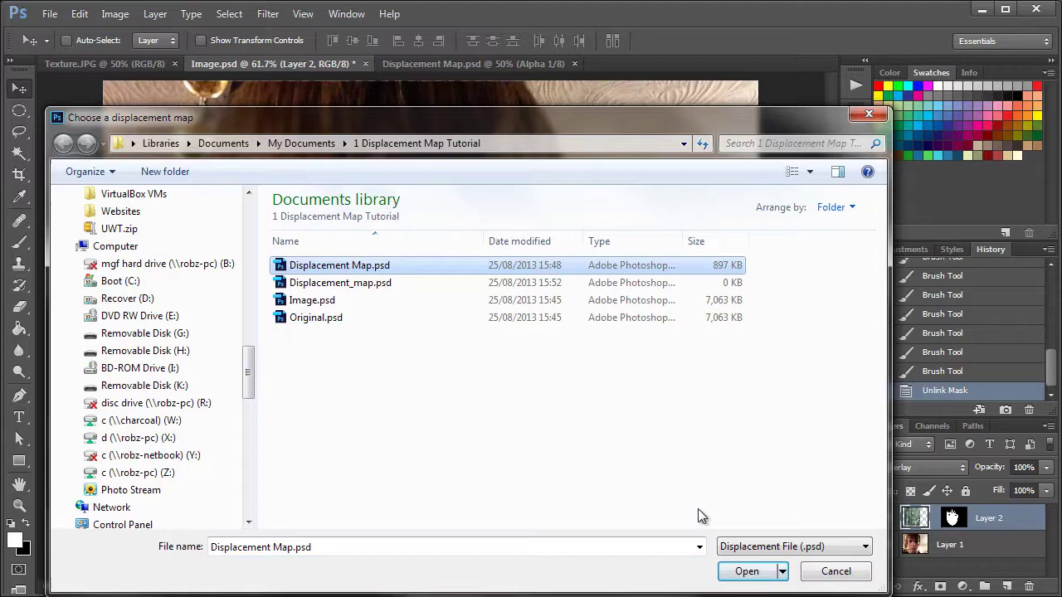
click(745, 572)
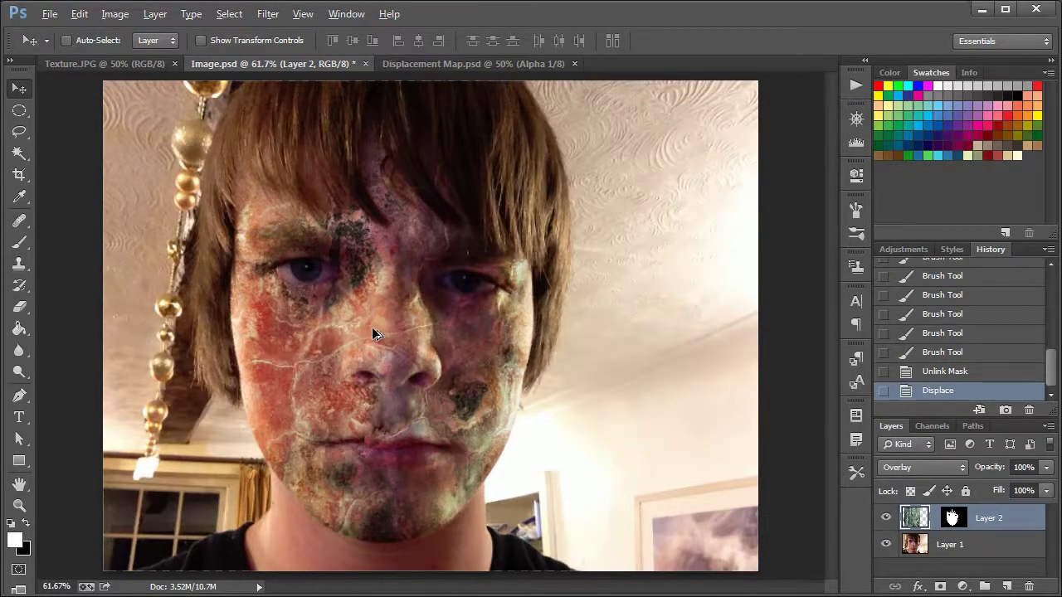
Compare the face before and after the Displace filter, and examine how the texture follows the nose, mouth and cheeks
click(947, 373)
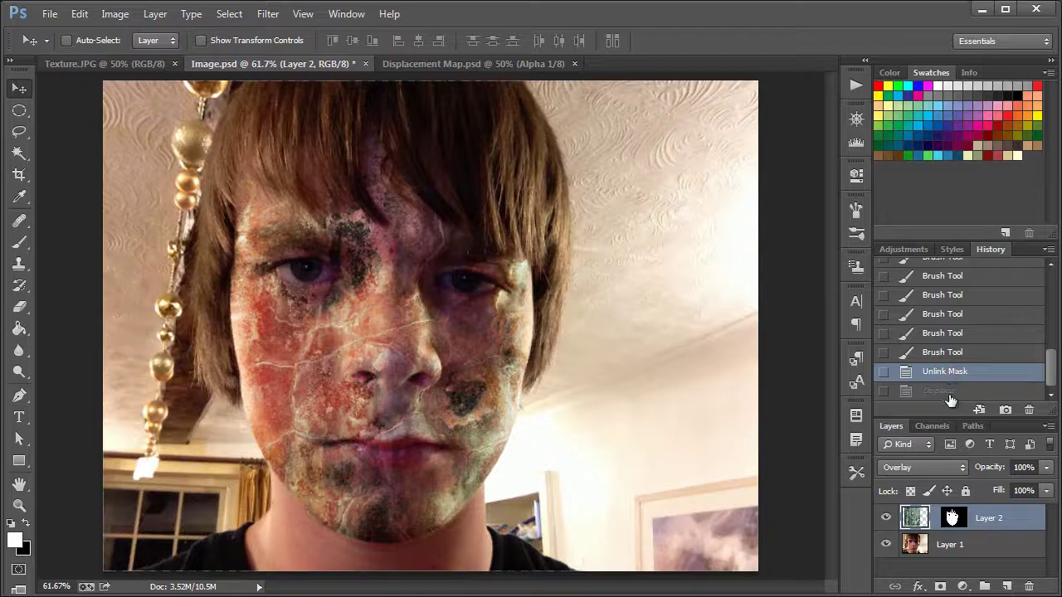
click(949, 392)
click(948, 373)
click(948, 391)
click(950, 373)
click(947, 390)
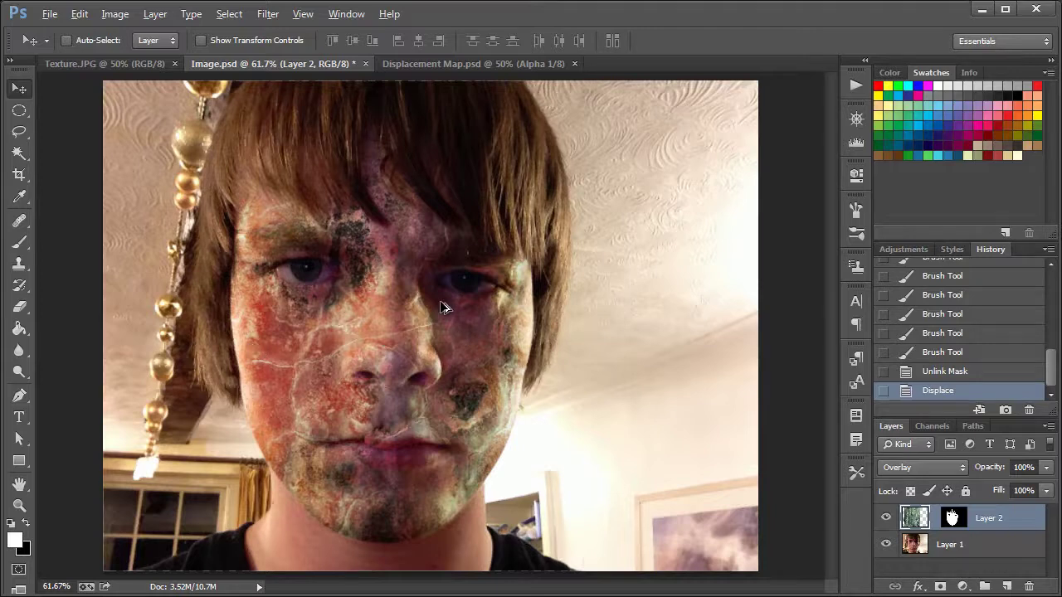
scroll(347, 282, up, 4)
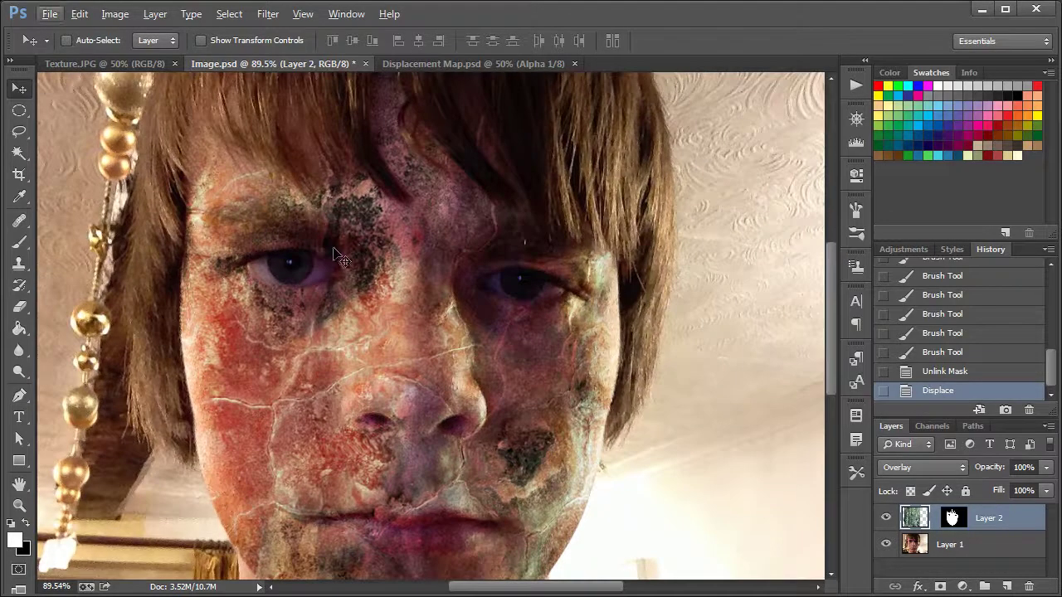
drag(453, 388, 401, 299)
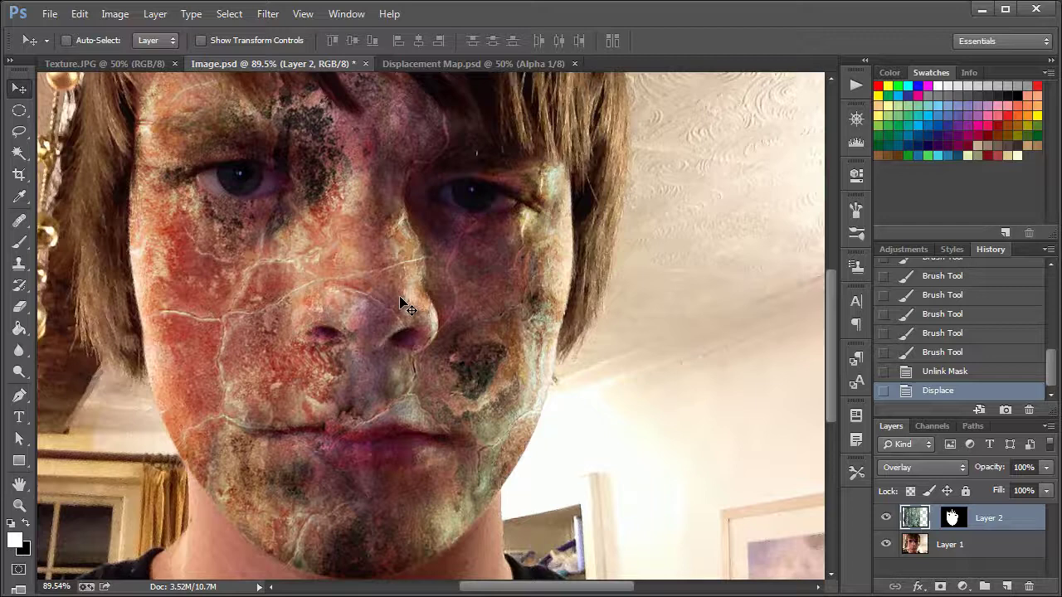
scroll(402, 298, up, 1)
key(ctrl+0)
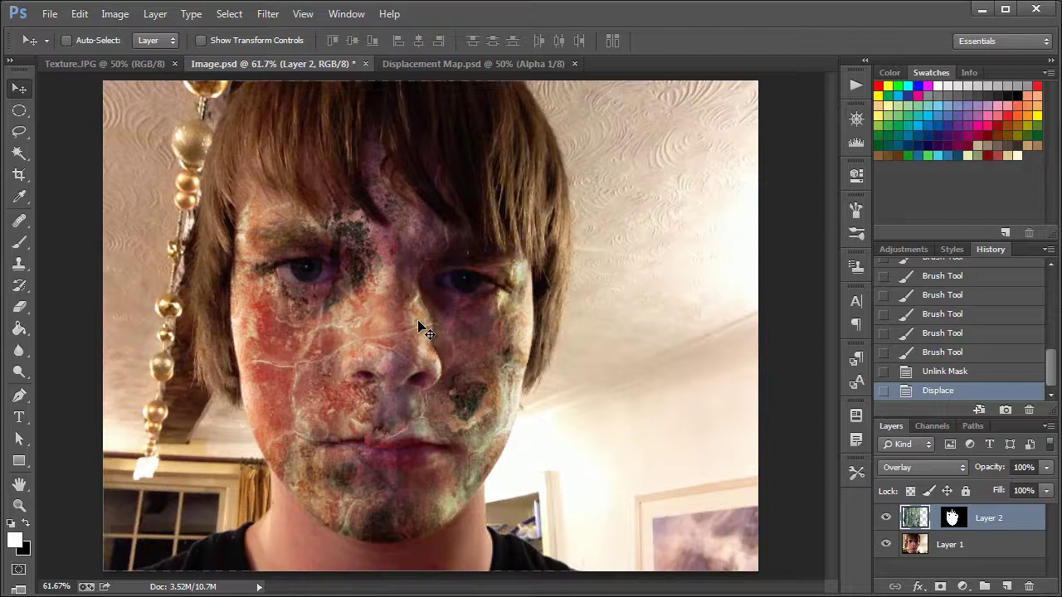
Duplicate the portrait layer, Layer 1, and rename the copy Face
click(936, 572)
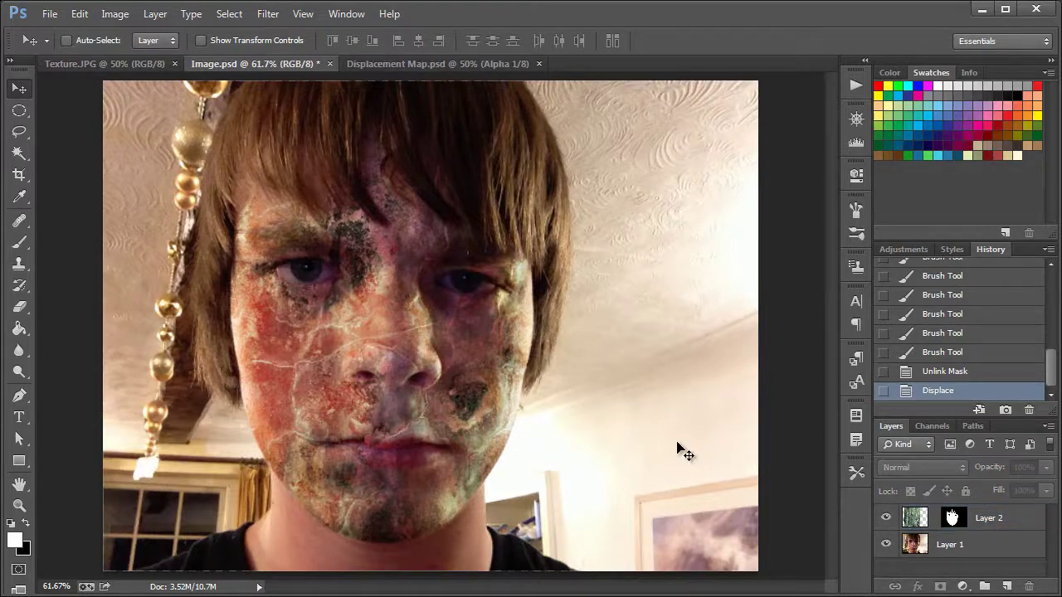
click(1000, 546)
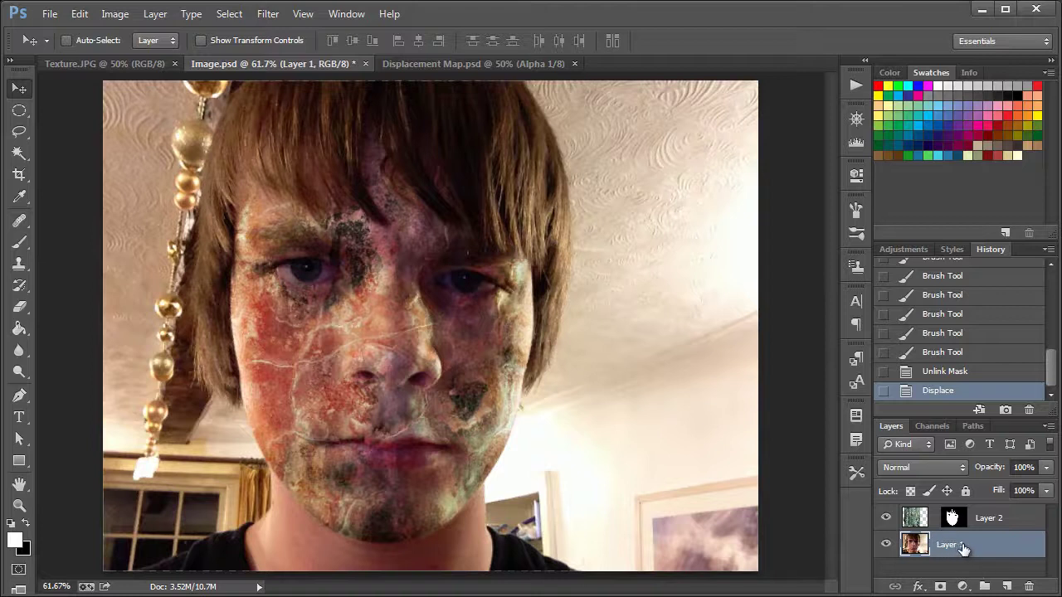
key(ctrl+j)
double_click(962, 545)
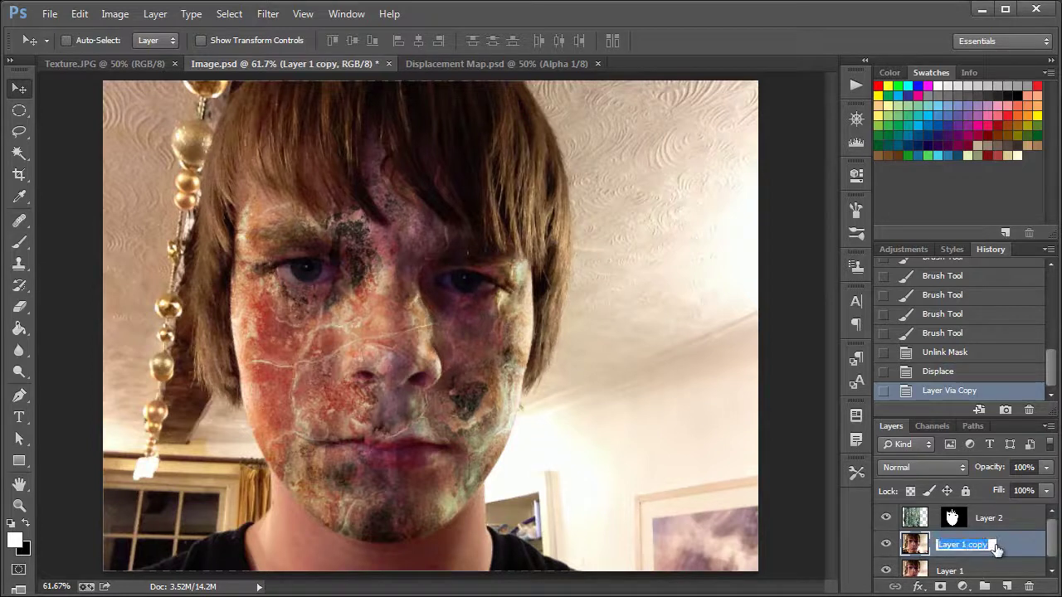
text(face)
key(Return)
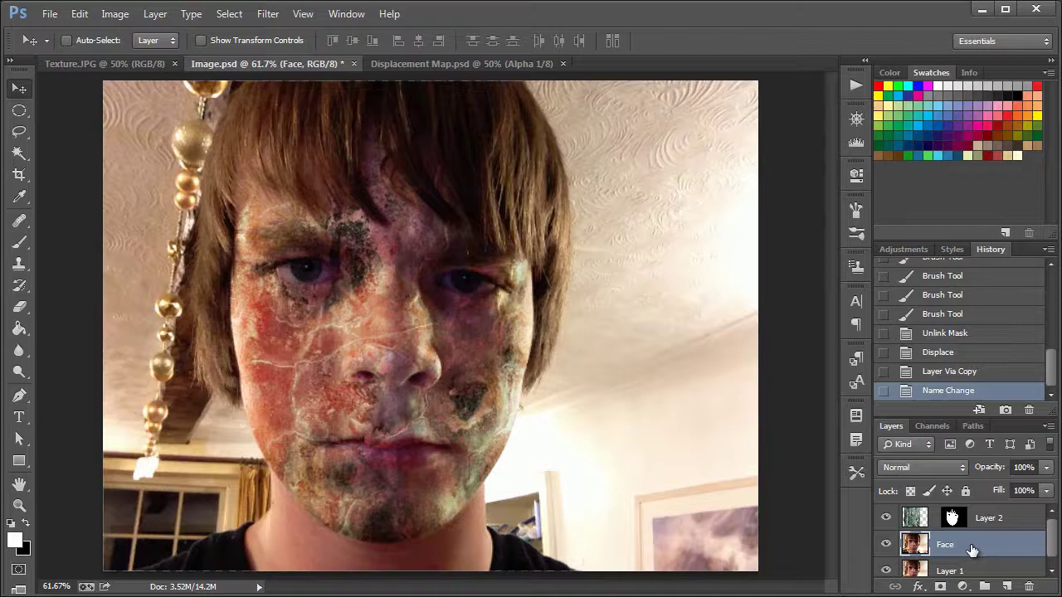
Rename Layer 2 as Texture and lock the whole layer
double_click(984, 521)
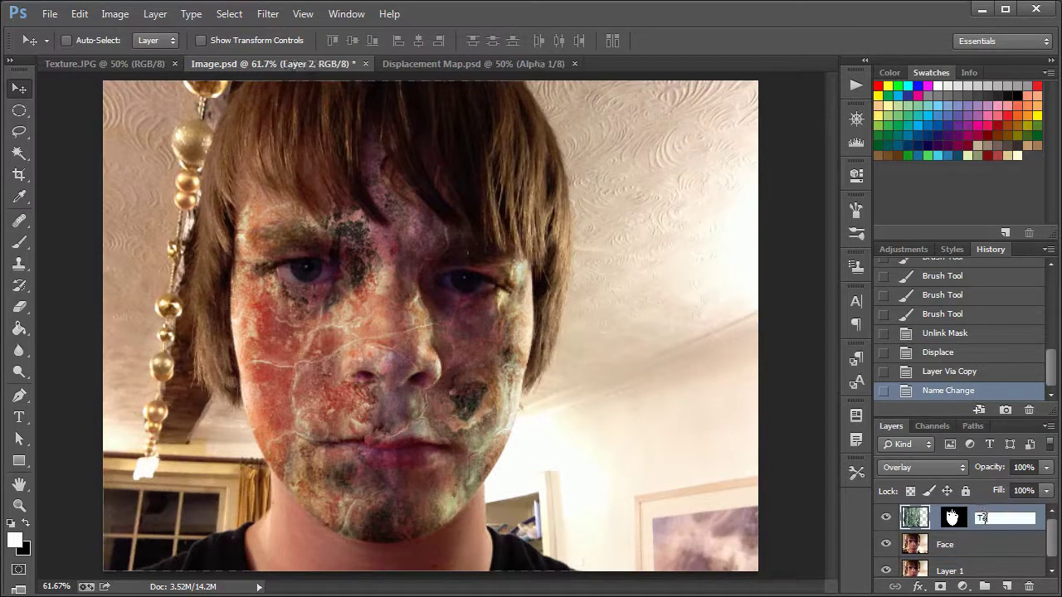
key(Return)
click(964, 490)
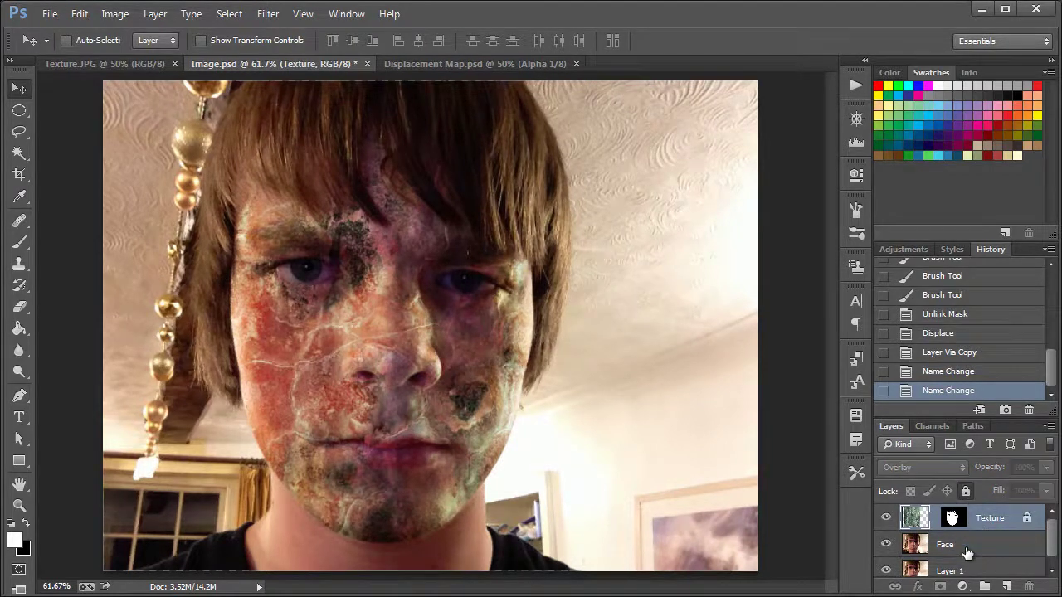
Rename the bottom portrait layer, Layer 1, as Background and lock the whole layer
click(962, 569)
double_click(962, 565)
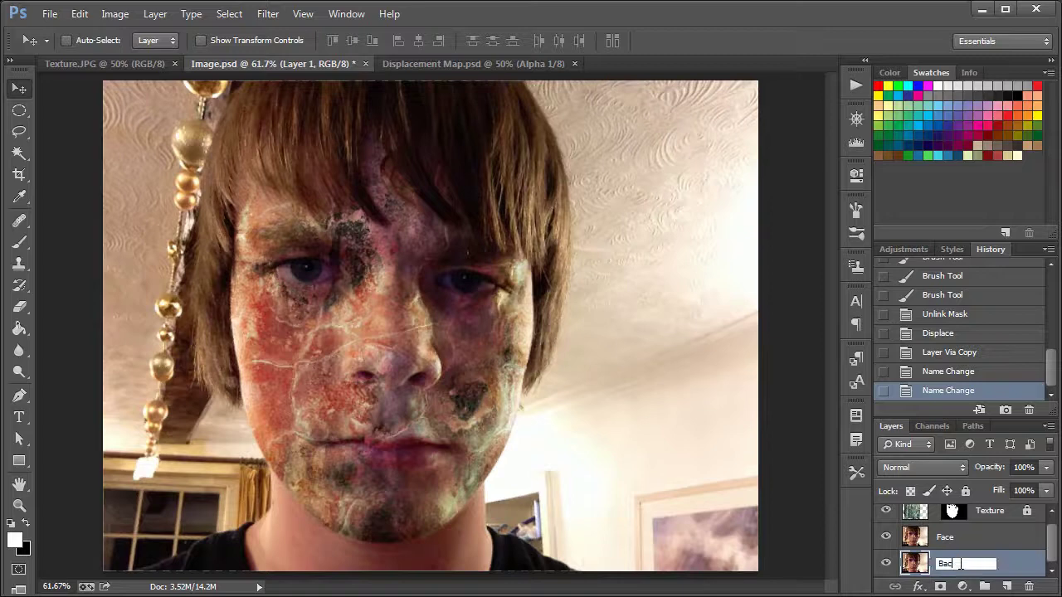
text(Background)
key(Return)
click(964, 490)
On the Face layer, start a Pen tool path along the black shirt's shoulder on the image's right side, up to the collar tip
click(962, 536)
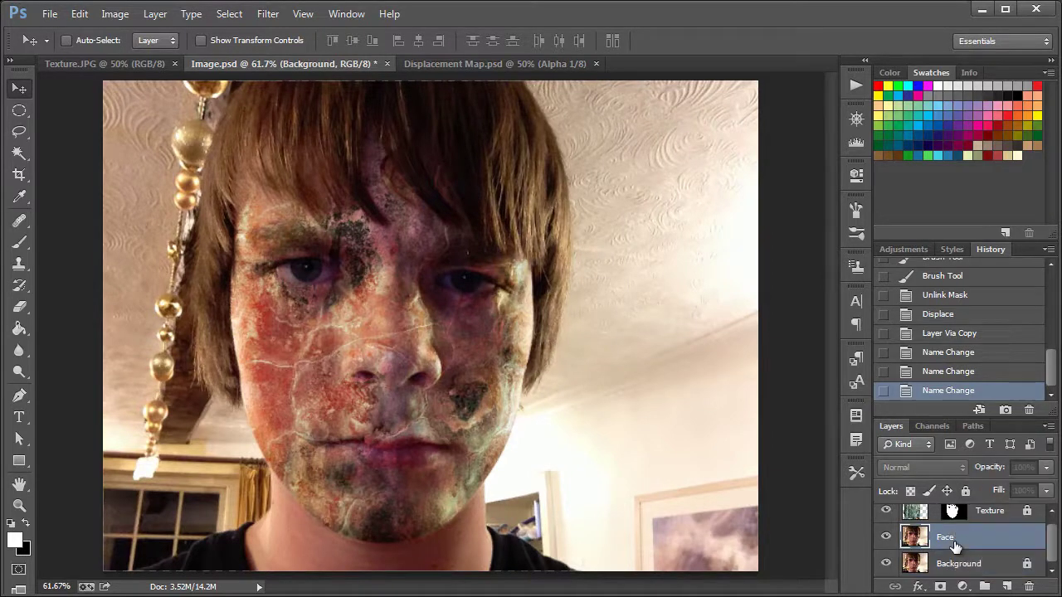
key(ctrl+minus)
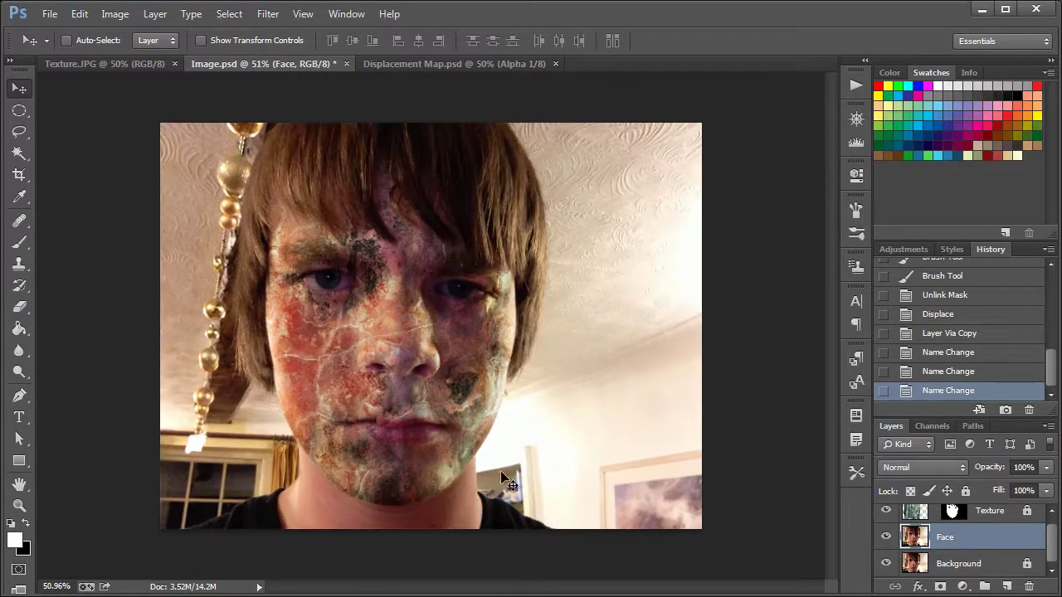
key(p)
scroll(526, 539, up, 6)
drag(579, 556, 539, 429)
scroll(535, 430, up, 4)
click(598, 462)
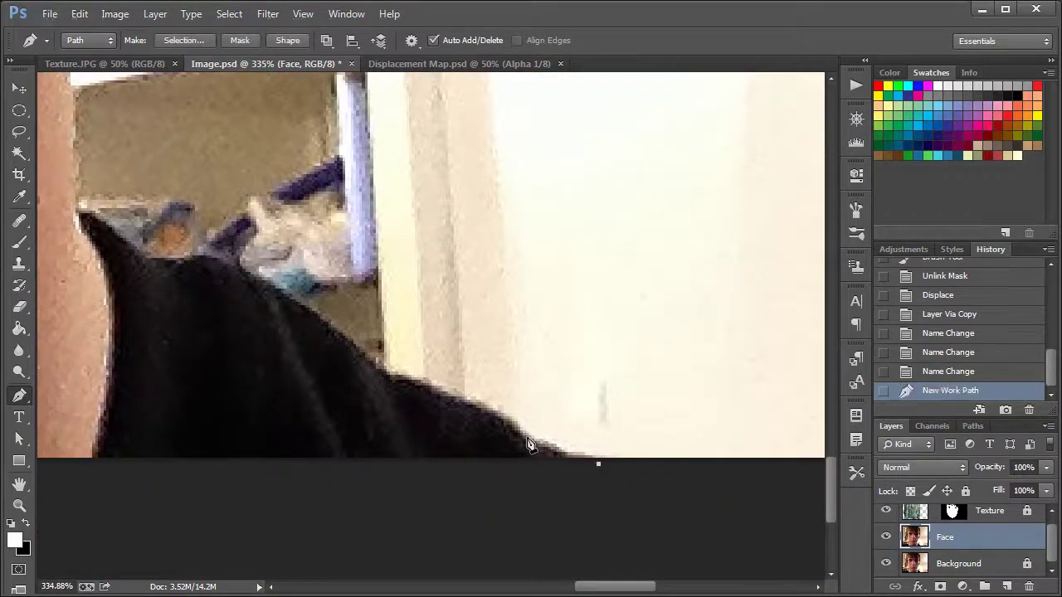
click(533, 438)
click(492, 408)
click(424, 385)
click(376, 363)
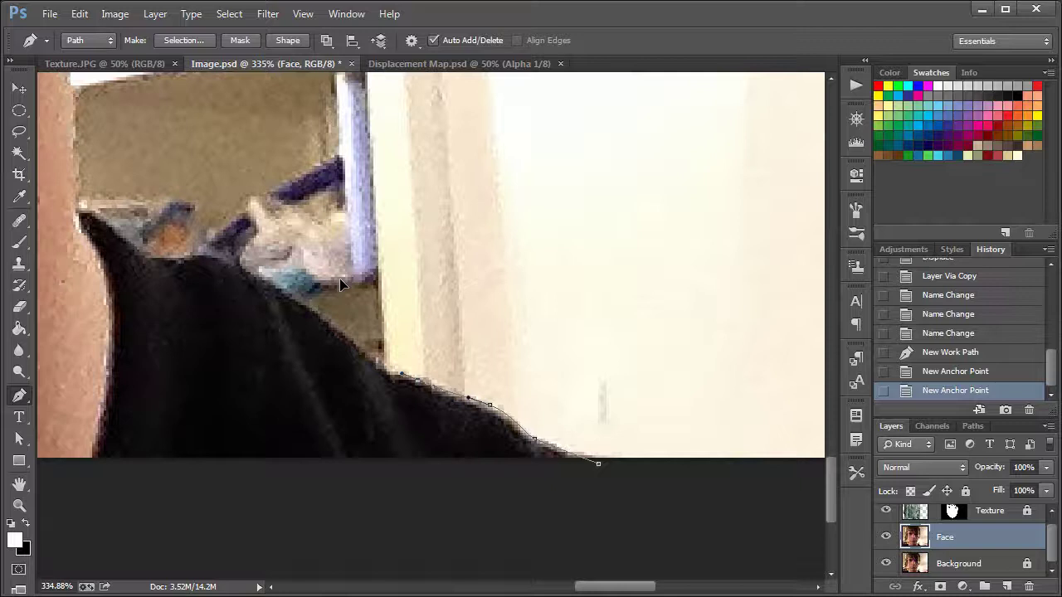
drag(345, 282, 506, 386)
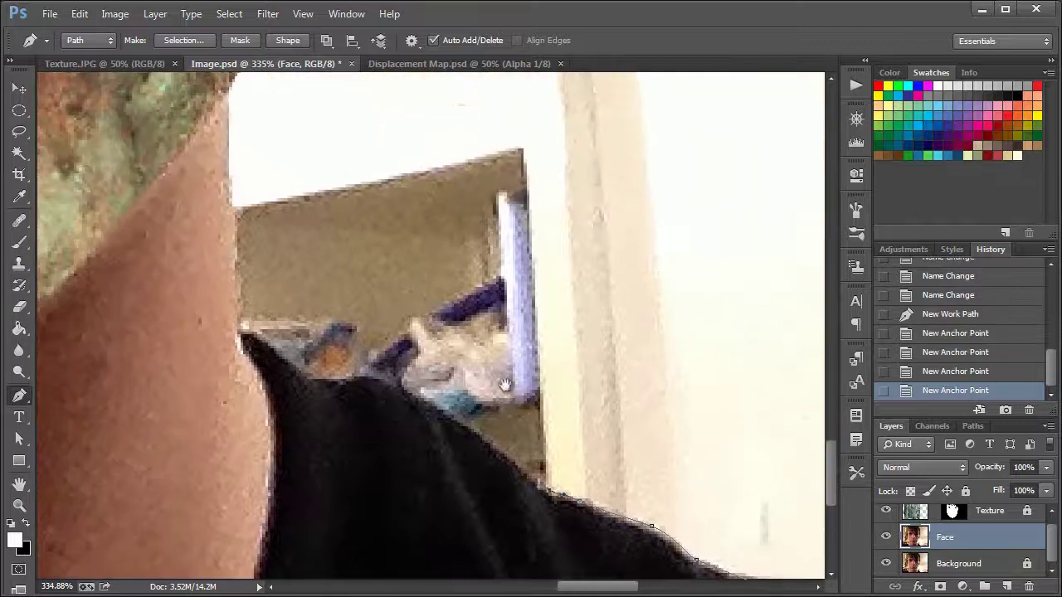
click(399, 382)
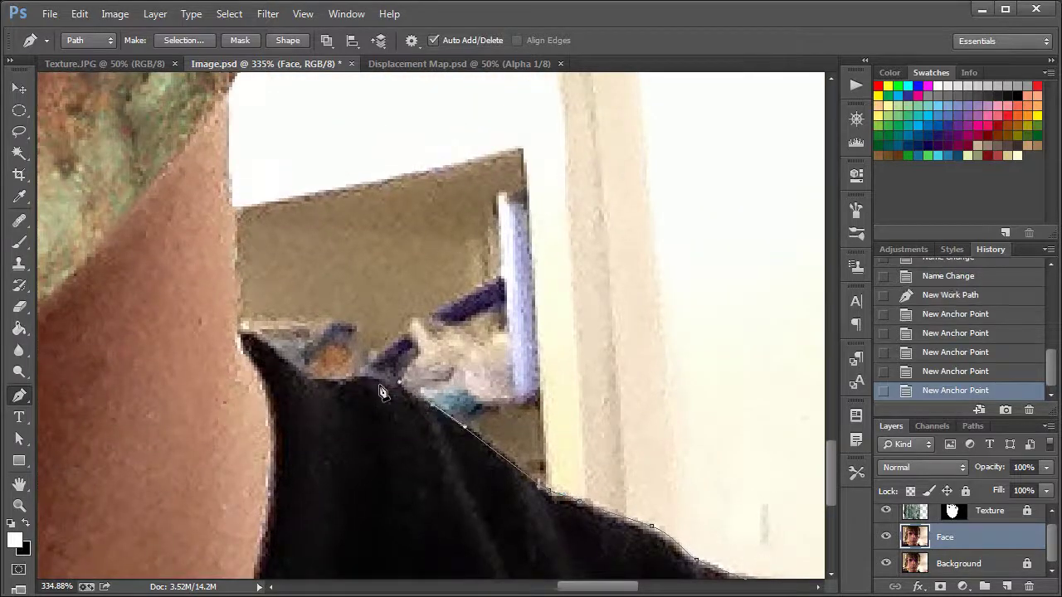
click(339, 380)
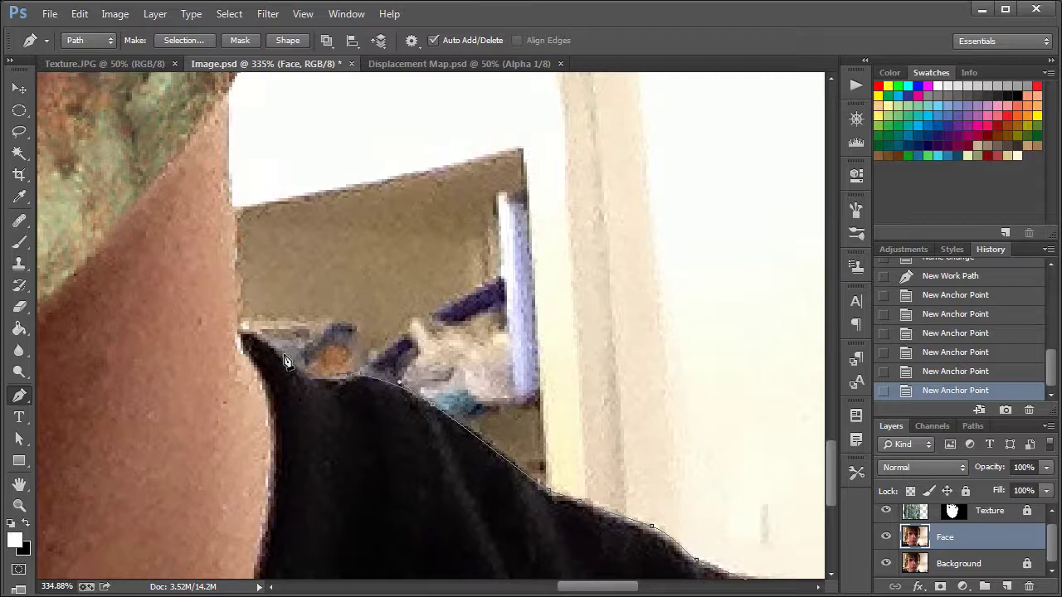
click(255, 334)
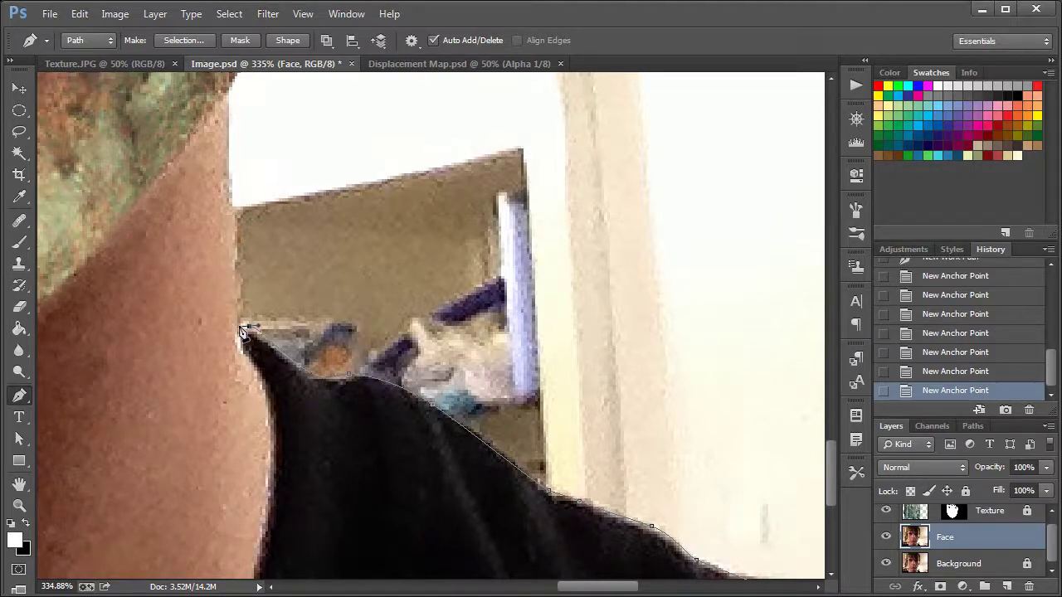
Continue the pen path up the neck and jawline on the image's right side to the lower hair
drag(304, 294, 343, 481)
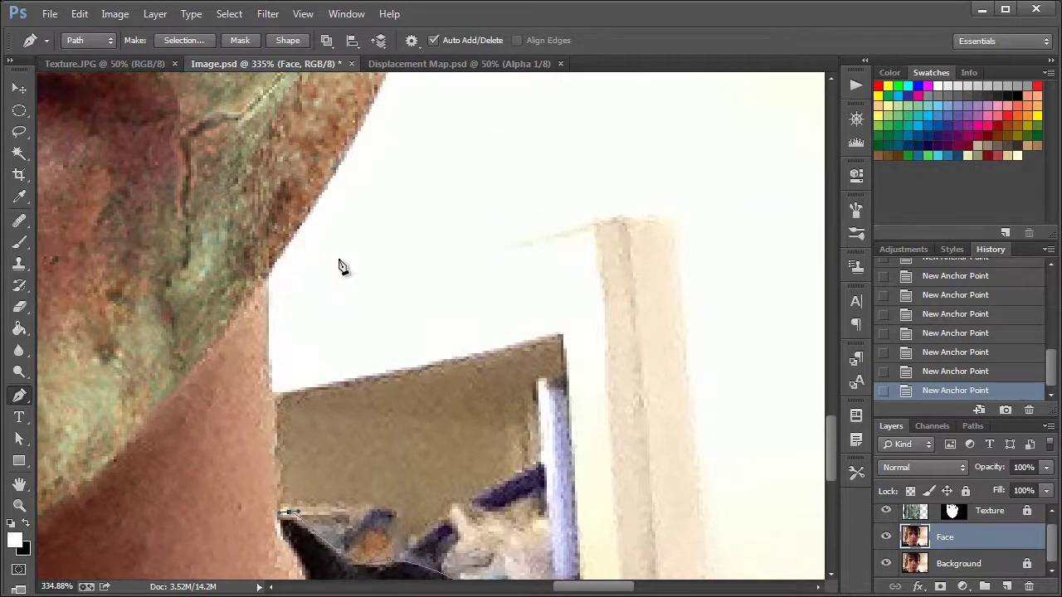
drag(389, 213, 362, 421)
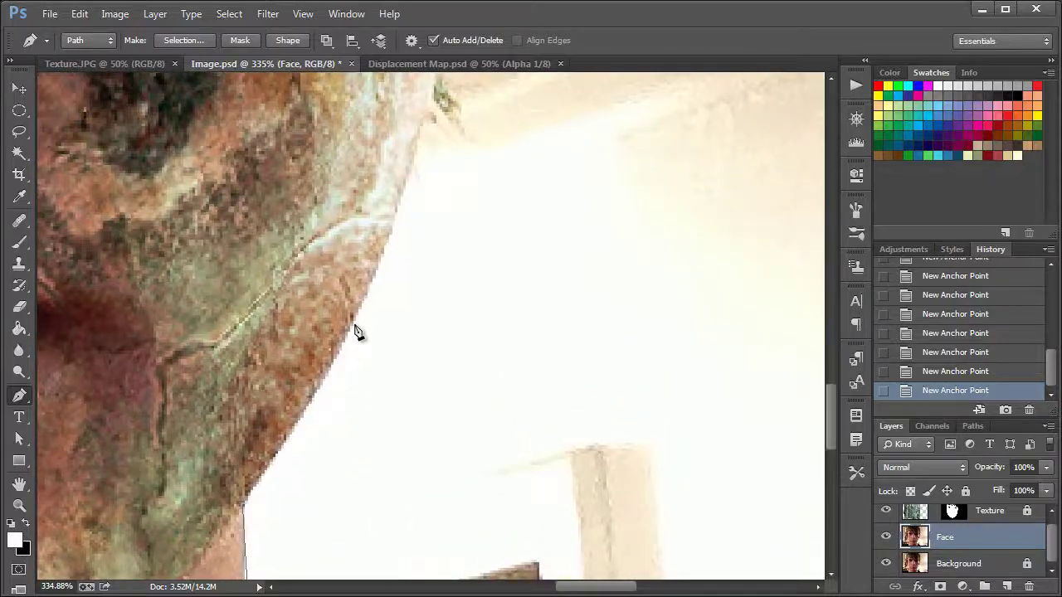
drag(346, 341, 360, 314)
drag(447, 263, 380, 286)
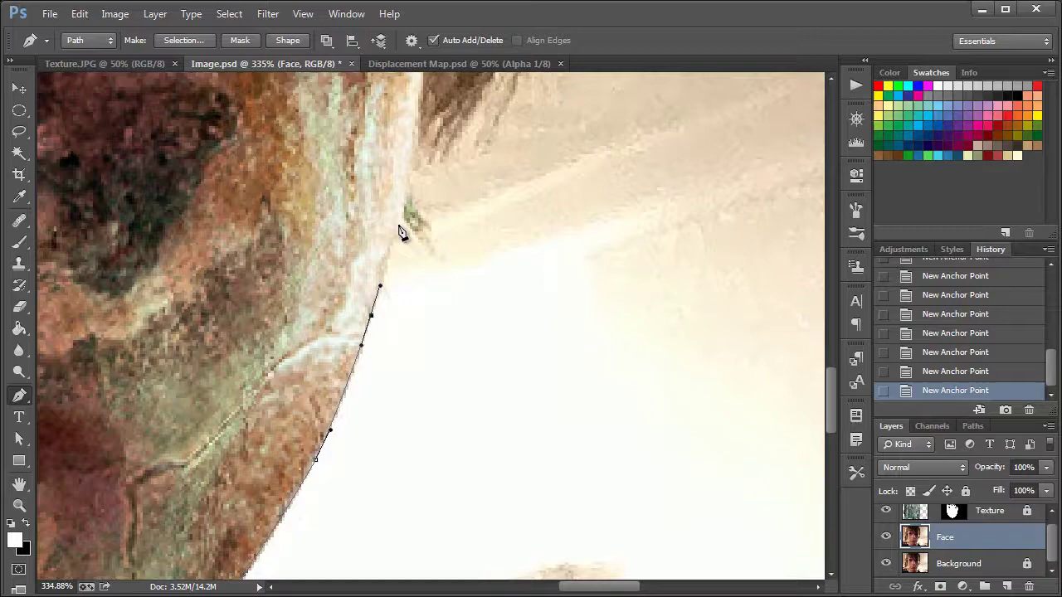
click(416, 307)
Continue the pen path around the hair tips and up the outer hair edge on the image's right side to the photo's upper edge
drag(486, 166, 474, 276)
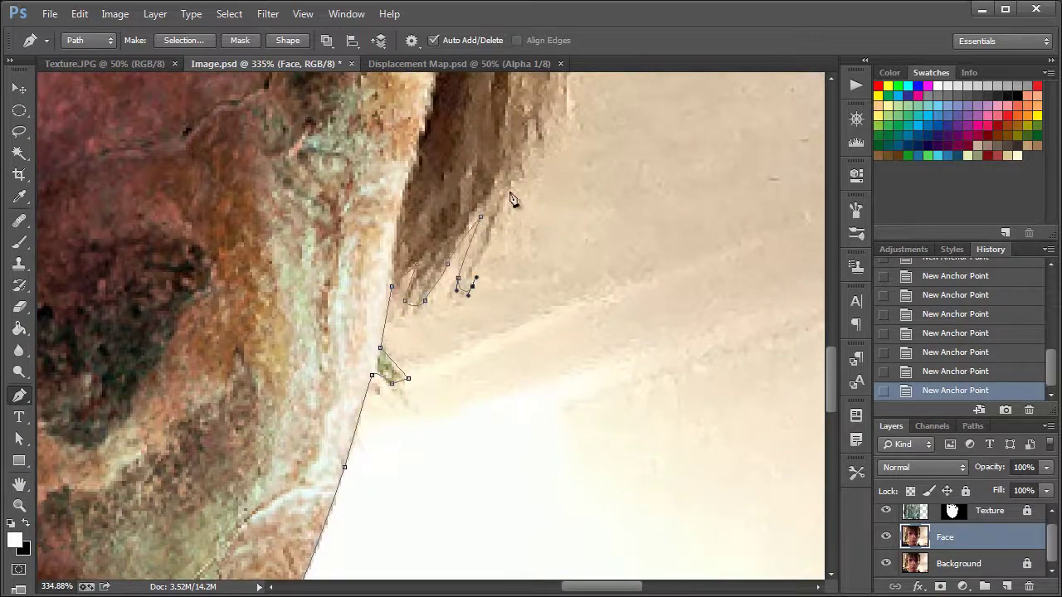
click(510, 199)
drag(543, 149, 467, 370)
drag(495, 337, 498, 316)
click(508, 232)
drag(571, 145, 539, 377)
drag(531, 307, 539, 266)
drag(535, 313, 542, 458)
drag(557, 225, 582, 382)
click(573, 253)
drag(594, 195, 609, 401)
drag(573, 331, 569, 306)
drag(573, 241, 604, 336)
click(566, 247)
drag(552, 125, 614, 291)
drag(518, 157, 564, 292)
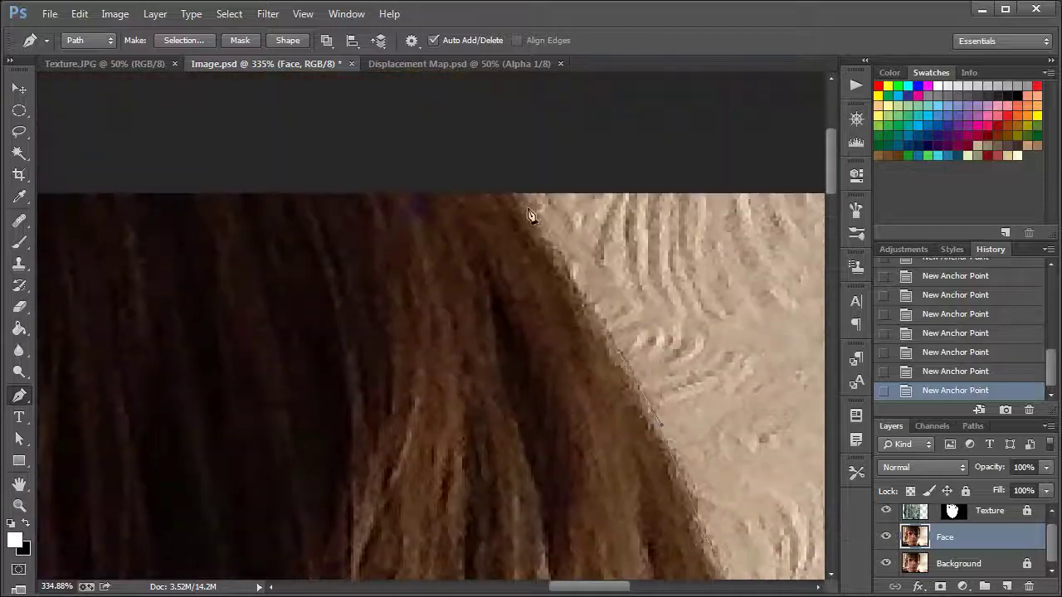
Carry the pen path across the head just above the photo's upper edge to the opposite side of the hair
click(480, 168)
click(366, 157)
drag(352, 276, 559, 293)
click(216, 169)
drag(124, 236, 332, 244)
scroll(336, 244, down, 3)
click(353, 187)
Continue the pen path down the outer hair edge beside the gold beads and around the hair tips to the cheek
scroll(339, 240, up, 4)
click(327, 205)
click(292, 251)
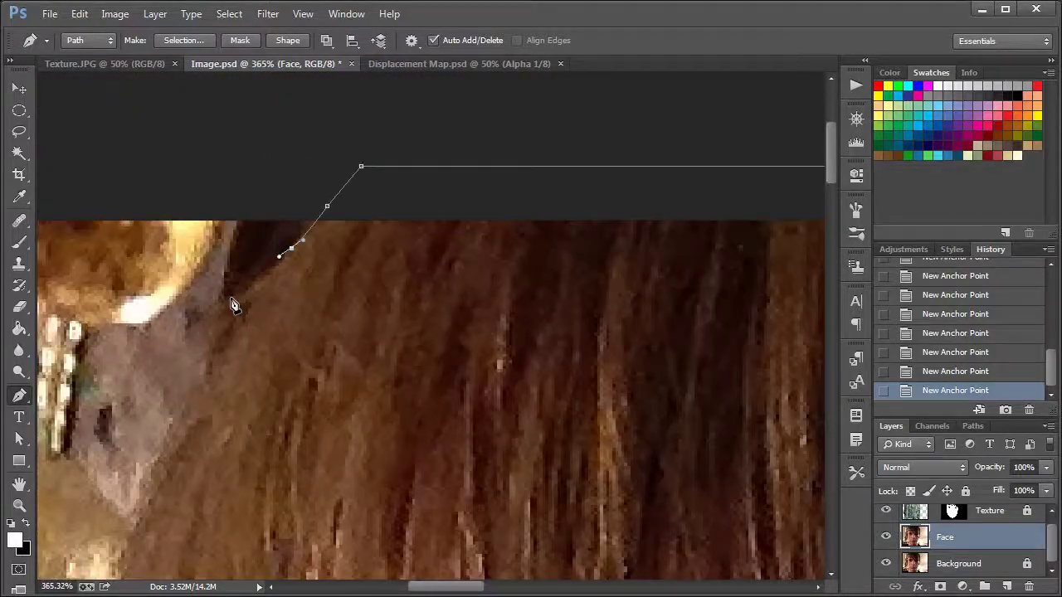
drag(235, 304, 401, 149)
click(339, 304)
drag(301, 365, 361, 167)
scroll(273, 387, down, 15)
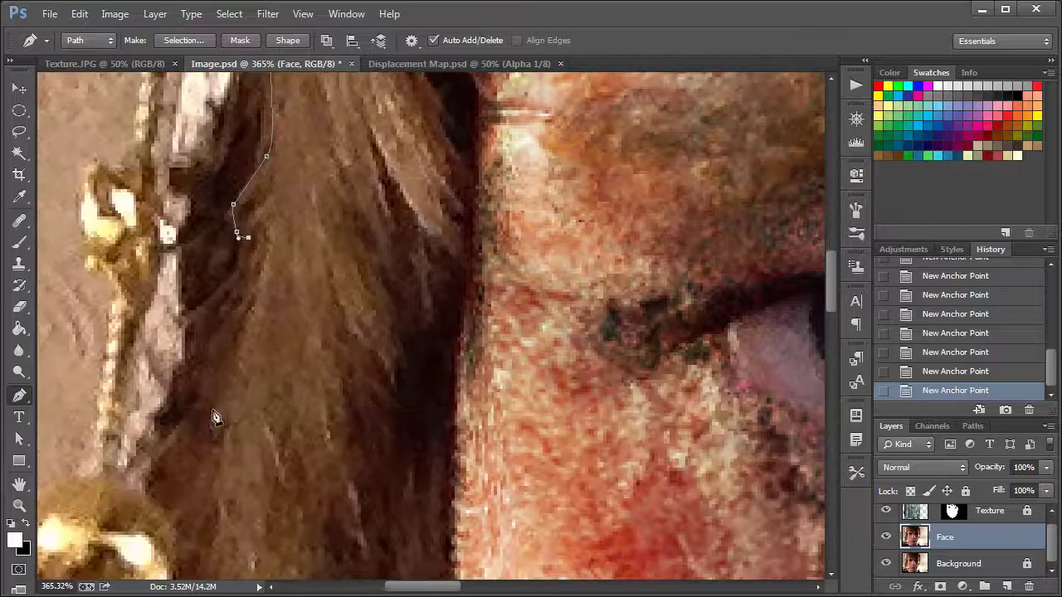
click(214, 412)
drag(237, 556, 275, 349)
click(283, 414)
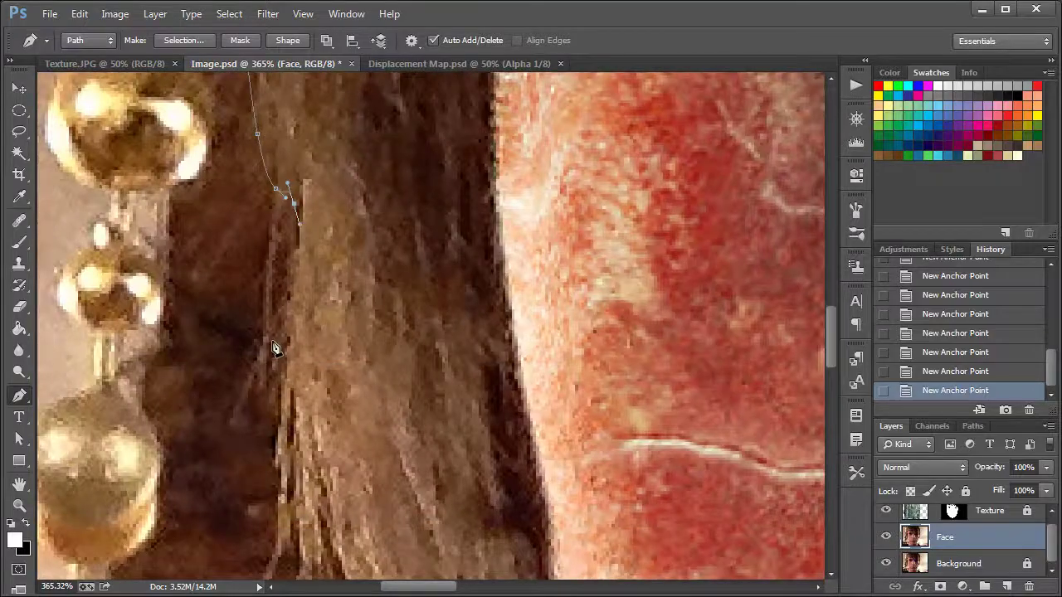
click(274, 342)
drag(280, 531, 280, 373)
click(282, 366)
drag(368, 472, 385, 479)
scroll(462, 335, down, 5)
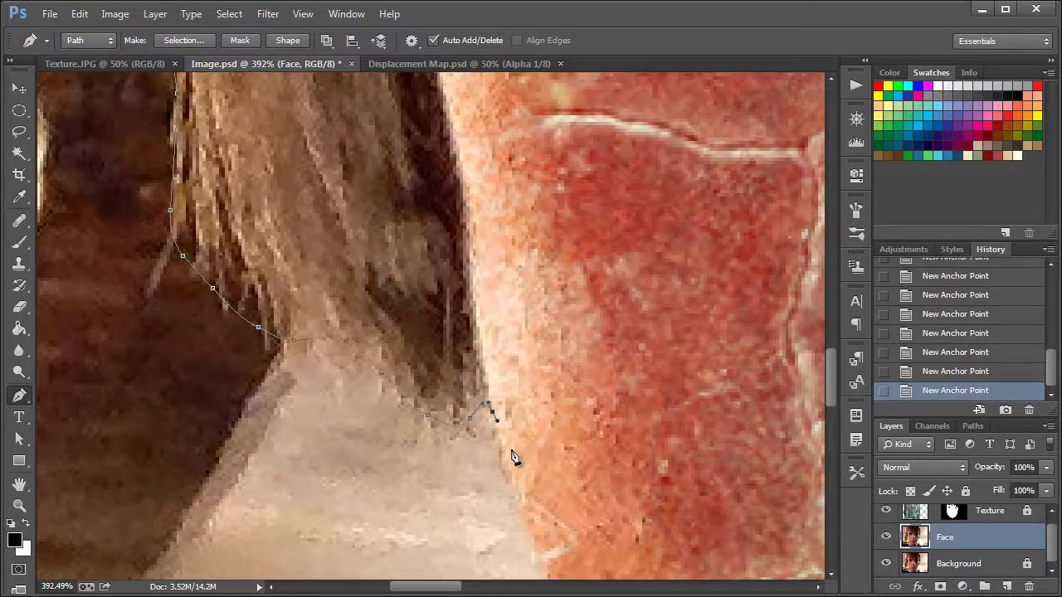
Continue the pen path down the jawline on the image's left side and onto the neck beside the curtain
scroll(483, 404, up, 6)
drag(449, 447, 461, 466)
drag(496, 572, 407, 353)
scroll(403, 332, down, 5)
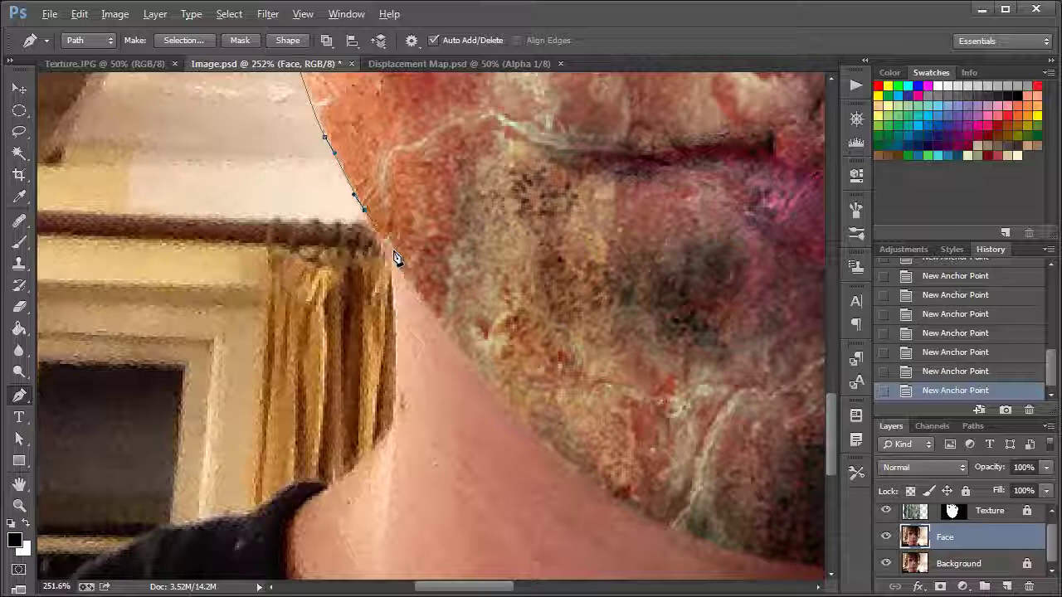
scroll(398, 260, up, 4)
click(410, 357)
Continue the pen path from the neck over the collar and along the shirt's shoulder to just below the photo's lower edge
drag(454, 437, 594, 146)
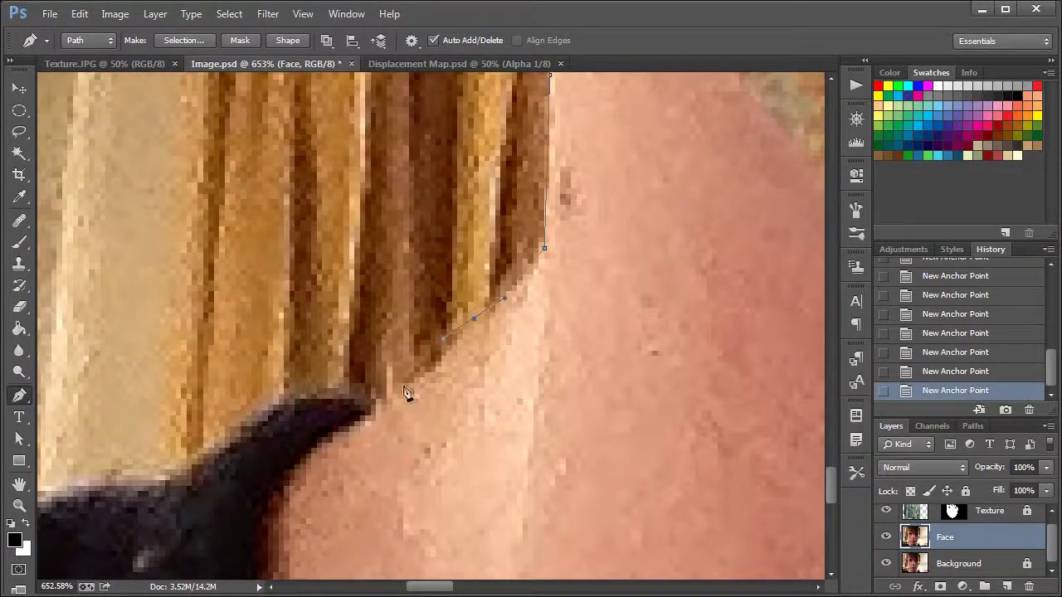
drag(442, 351, 250, 389)
drag(288, 396, 739, 256)
drag(667, 313, 642, 322)
drag(516, 346, 462, 359)
drag(322, 417, 559, 308)
drag(462, 358, 434, 393)
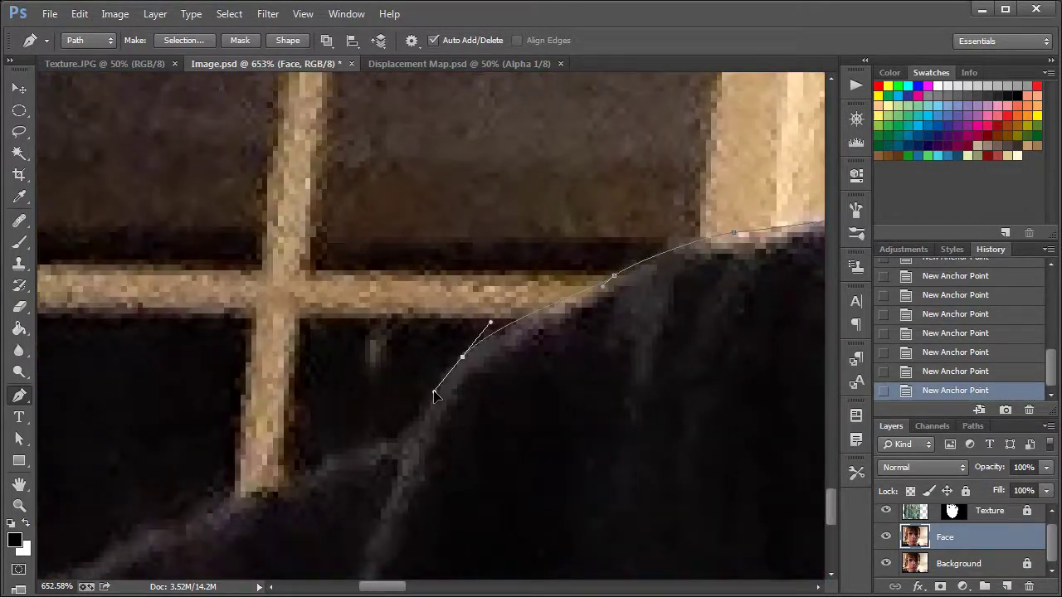
drag(552, 328, 533, 337)
drag(455, 367, 438, 375)
drag(514, 358, 746, 307)
drag(552, 371, 521, 379)
drag(411, 425, 366, 432)
drag(310, 460, 285, 469)
drag(201, 503, 187, 522)
drag(507, 527, 764, 532)
Run the pen path back below the photo's lower edge and close it at its starting anchor point
scroll(777, 490, down, 13)
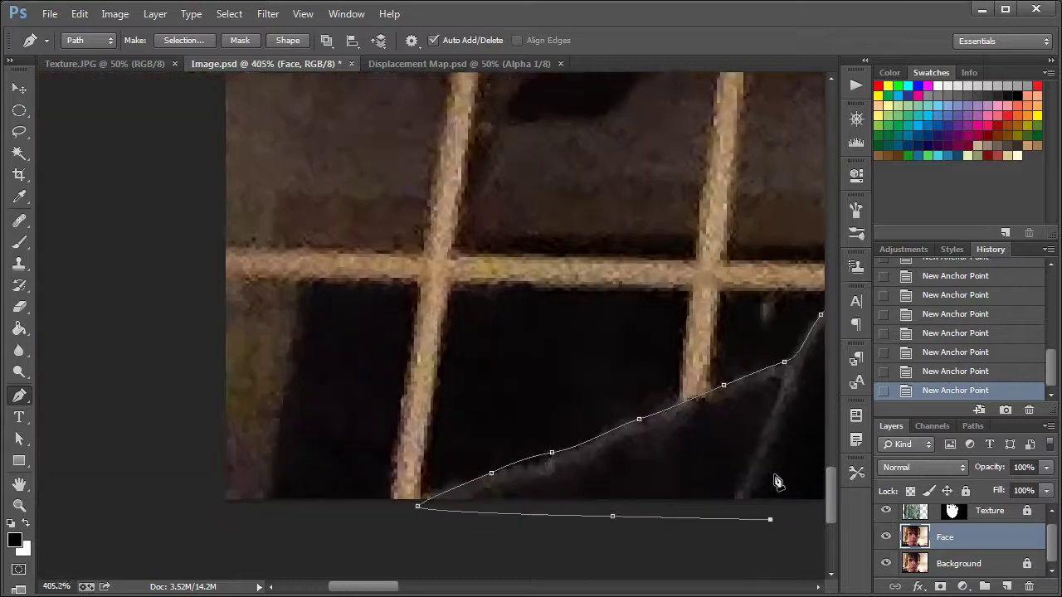
drag(606, 454, 78, 402)
drag(730, 427, 166, 404)
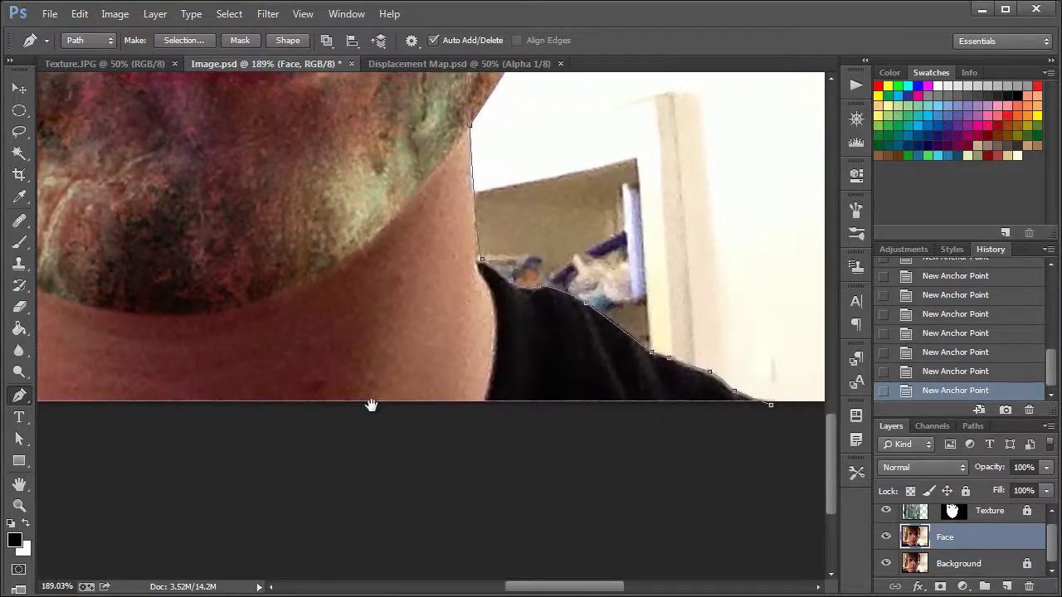
click(771, 405)
scroll(407, 279, down, 4)
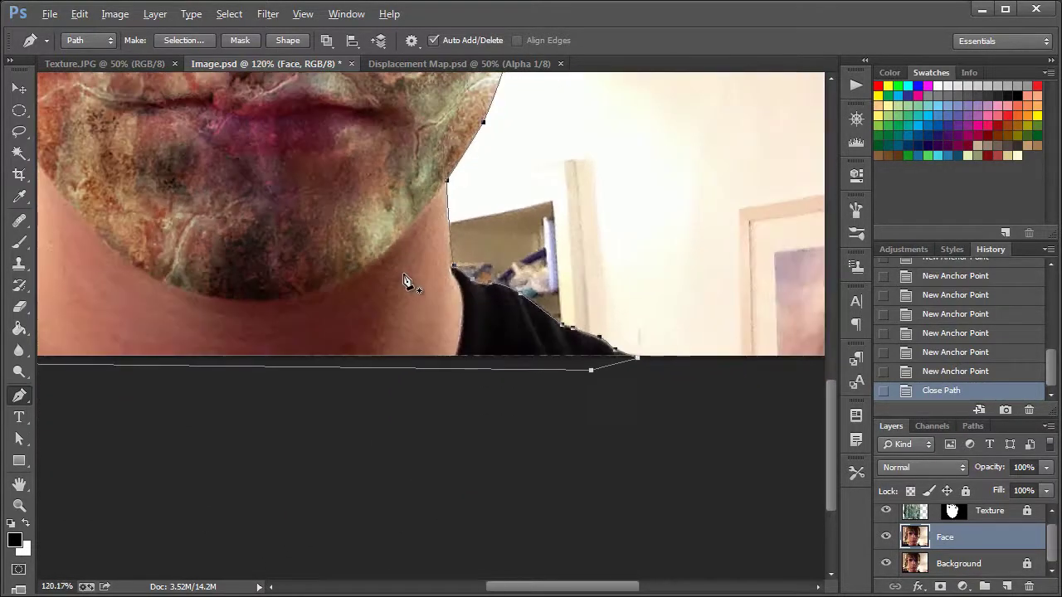
Make a new anti-aliased selection from the path with a 1-pixel feather, and add it as a layer mask on the Face layer
key(alt)
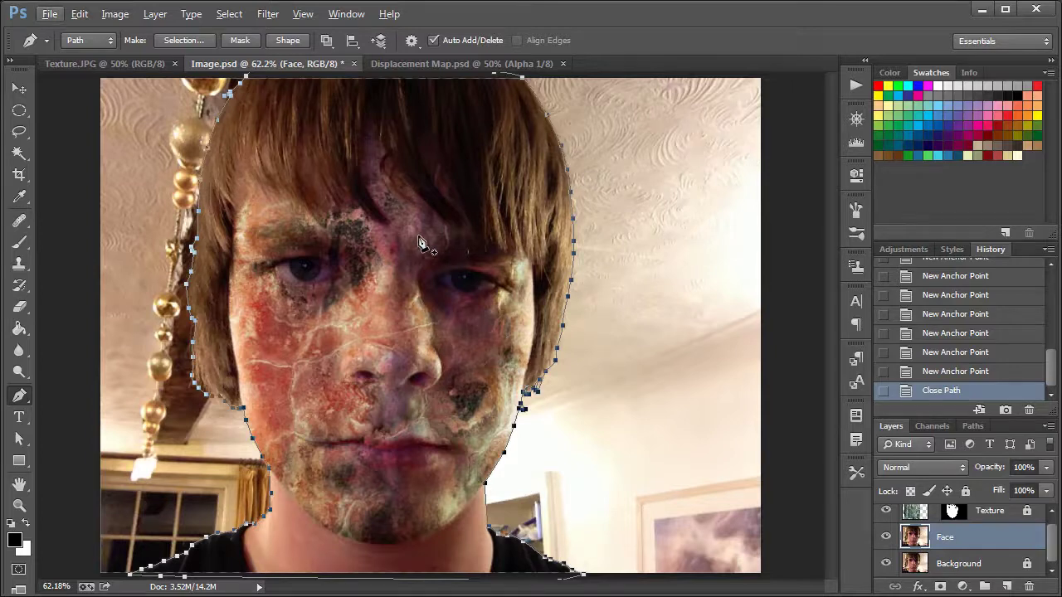
right_click(392, 208)
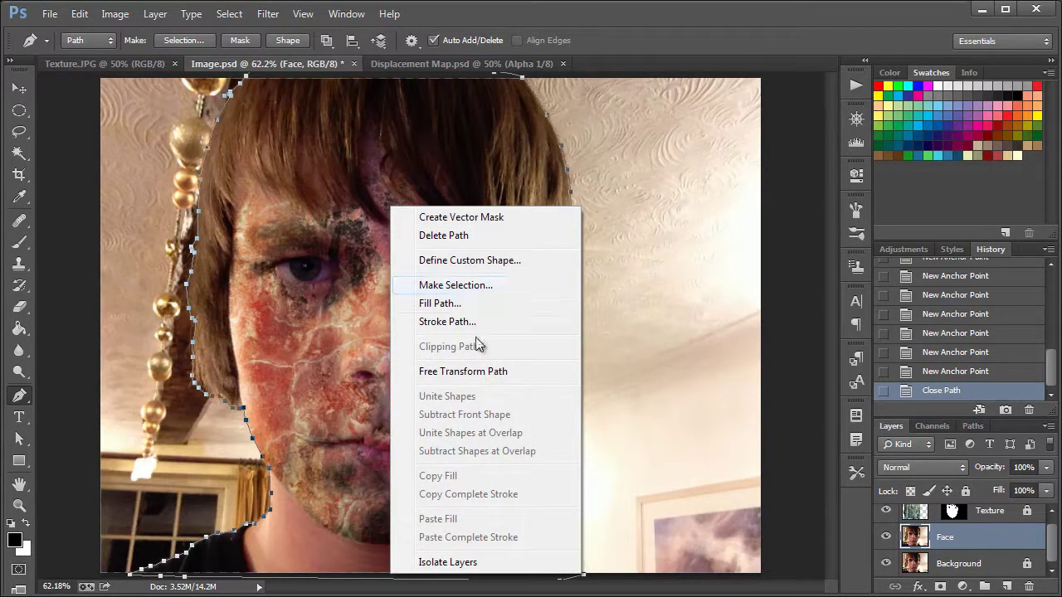
click(476, 287)
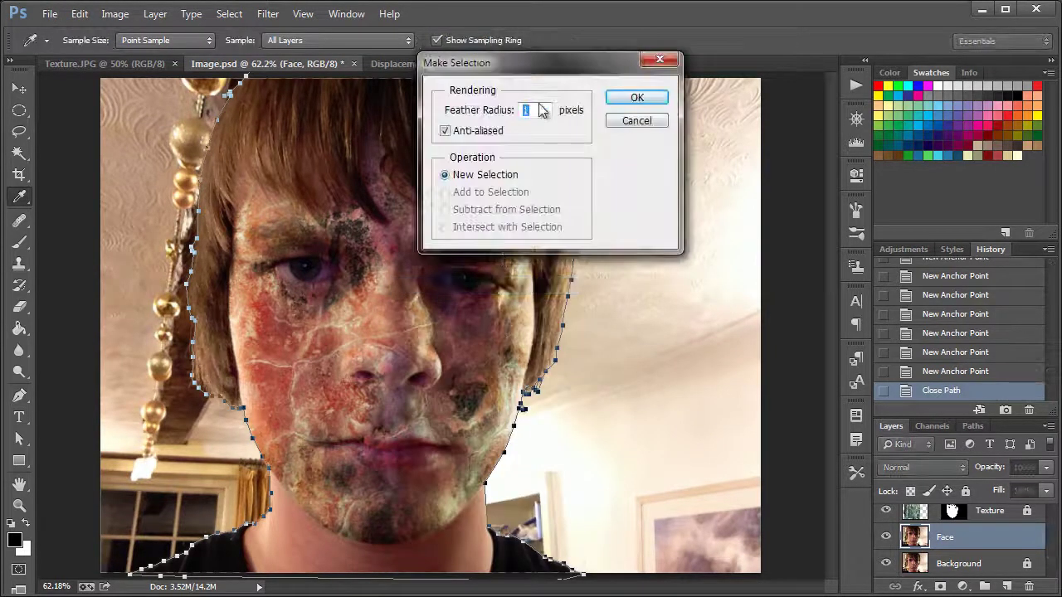
click(637, 98)
click(938, 586)
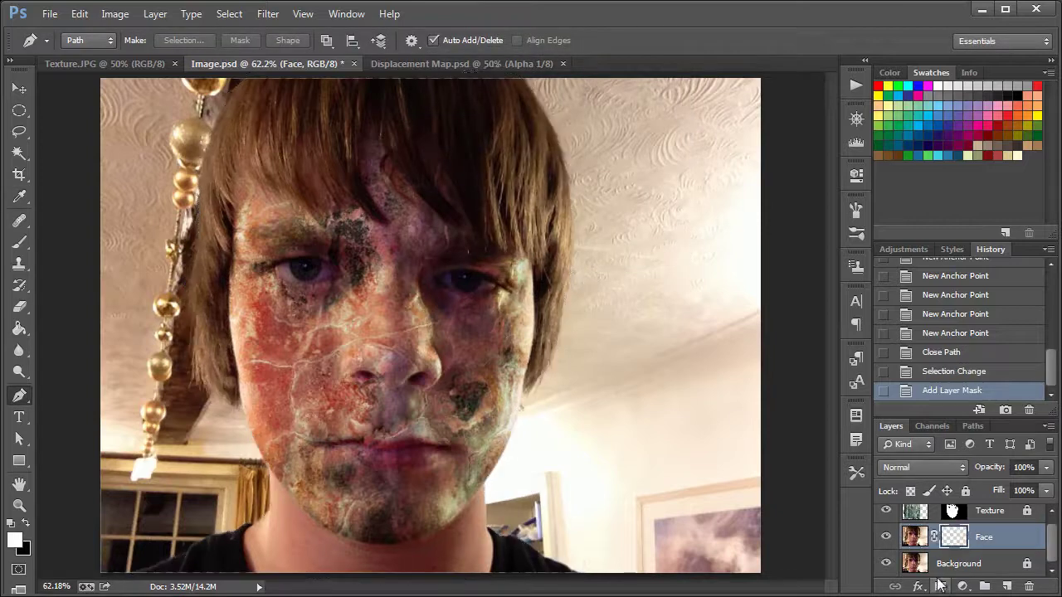
key(v)
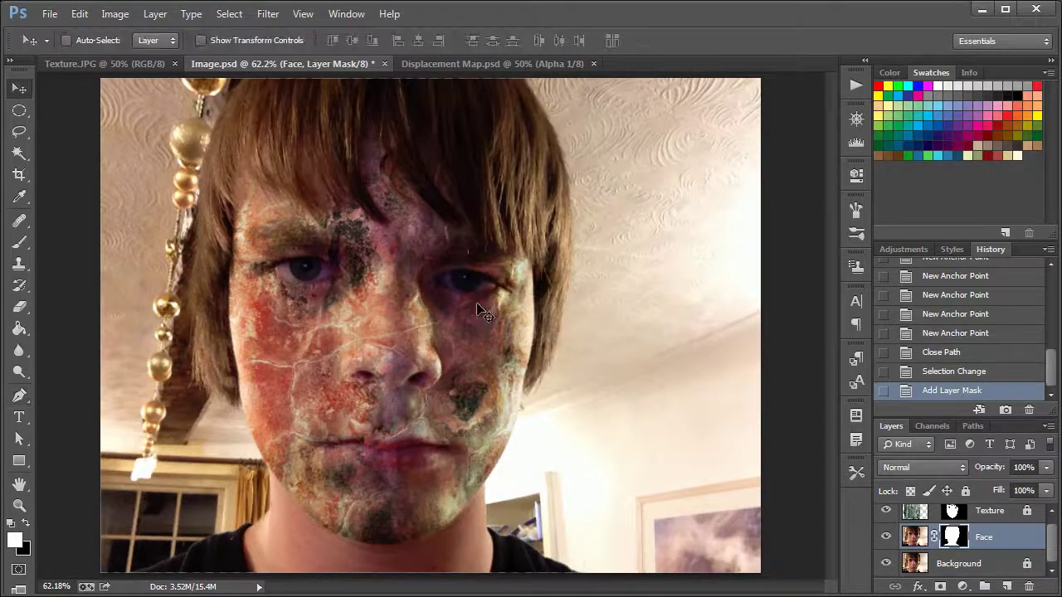
Unlock the Background layer and make it the active layer
click(990, 563)
click(978, 540)
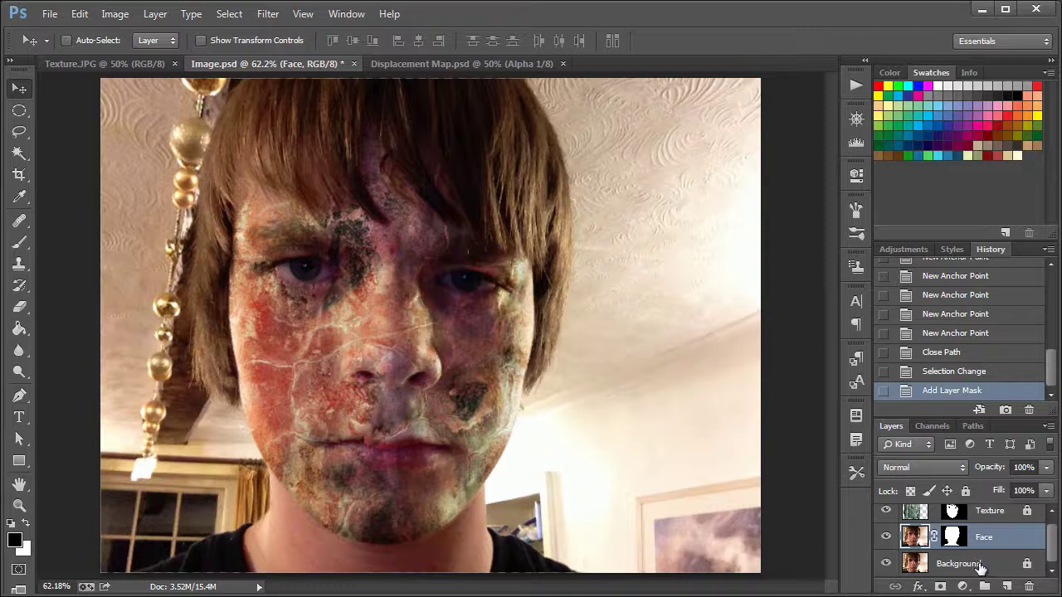
click(979, 567)
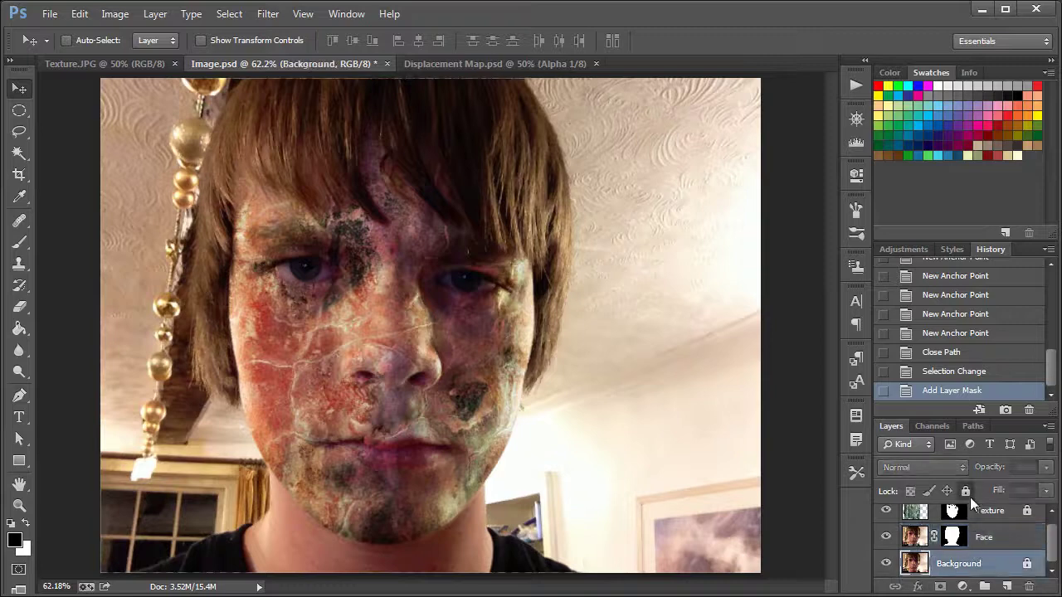
click(280, 15)
mouse_move(343, 197)
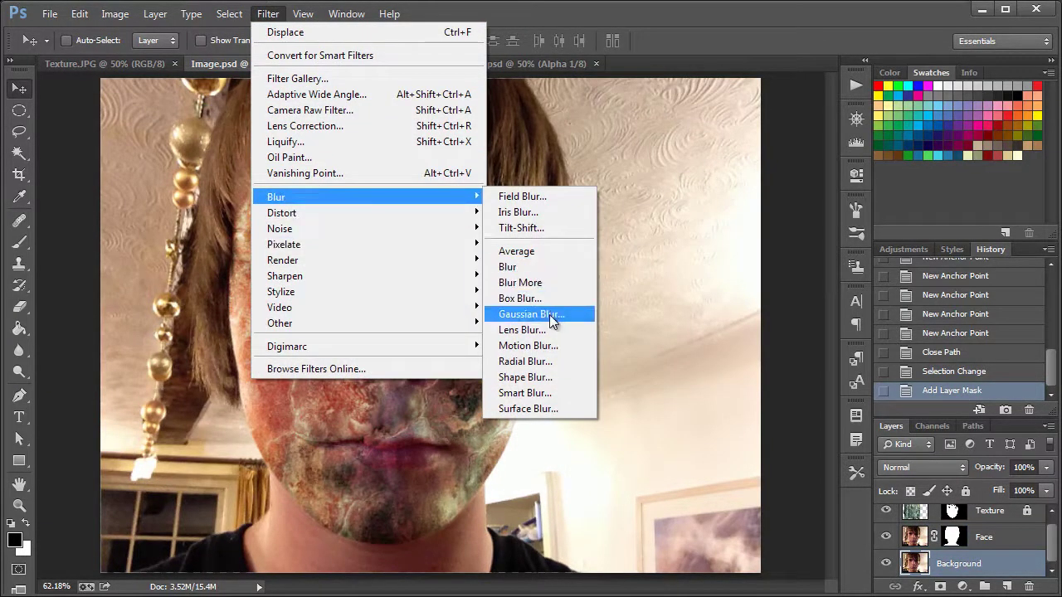
click(549, 314)
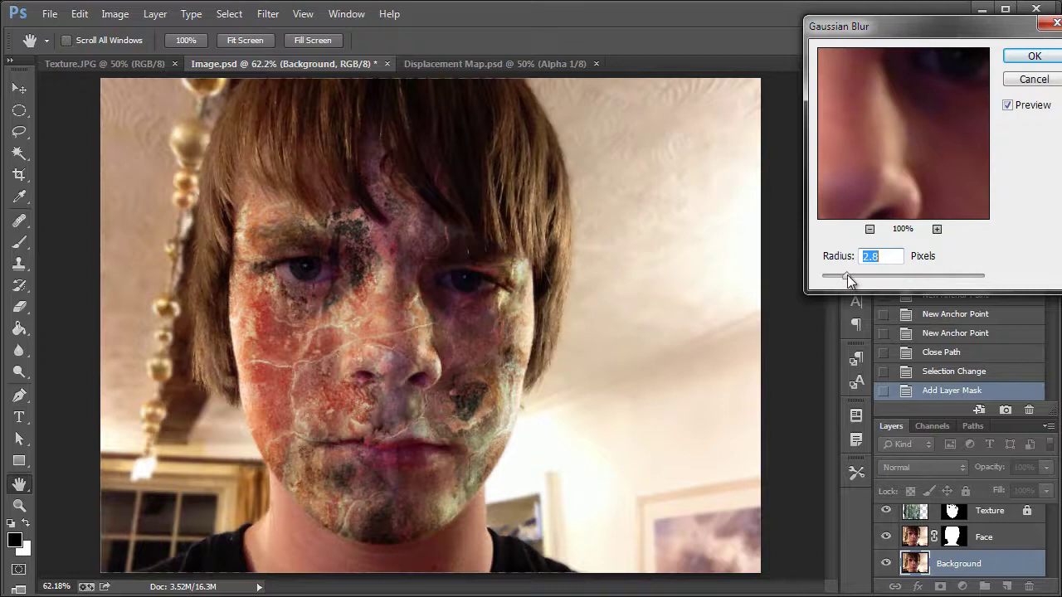
drag(847, 275, 894, 282)
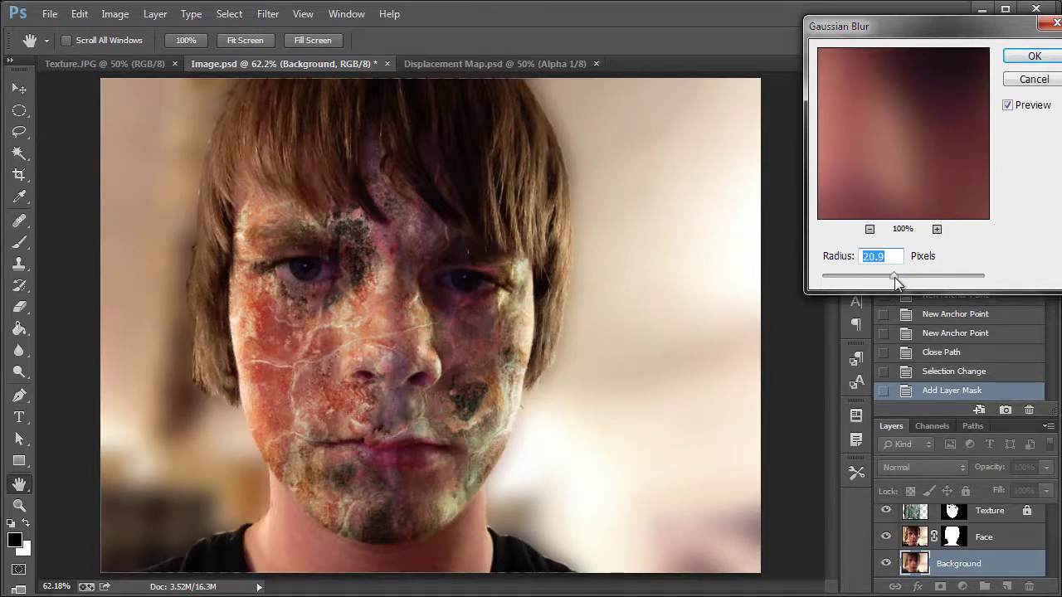
mouse_move(860, 278)
mouse_down()
mouse_move(851, 276)
mouse_move(861, 274)
mouse_up()
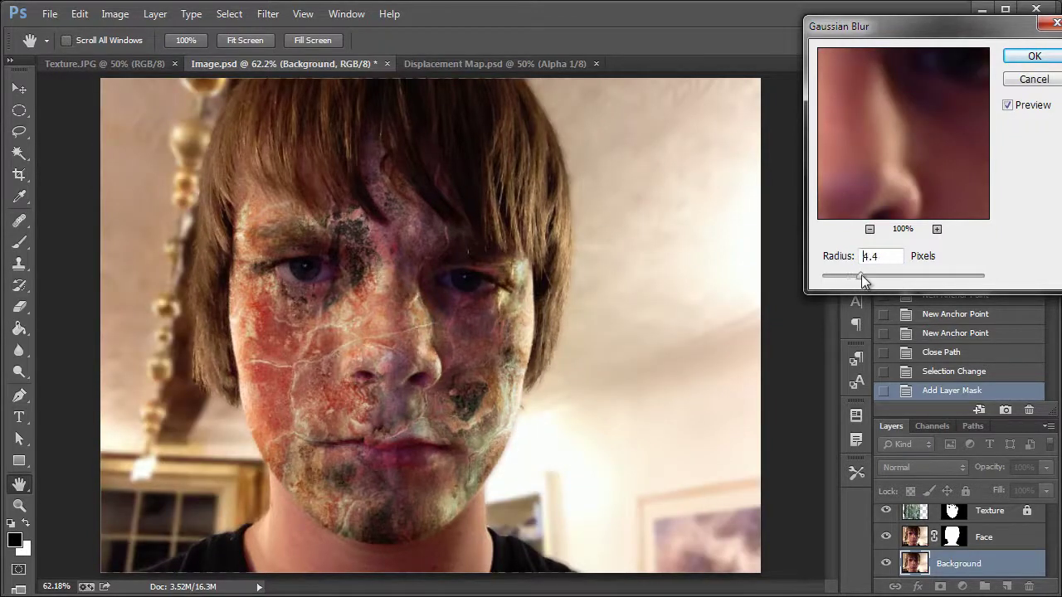
click(1034, 79)
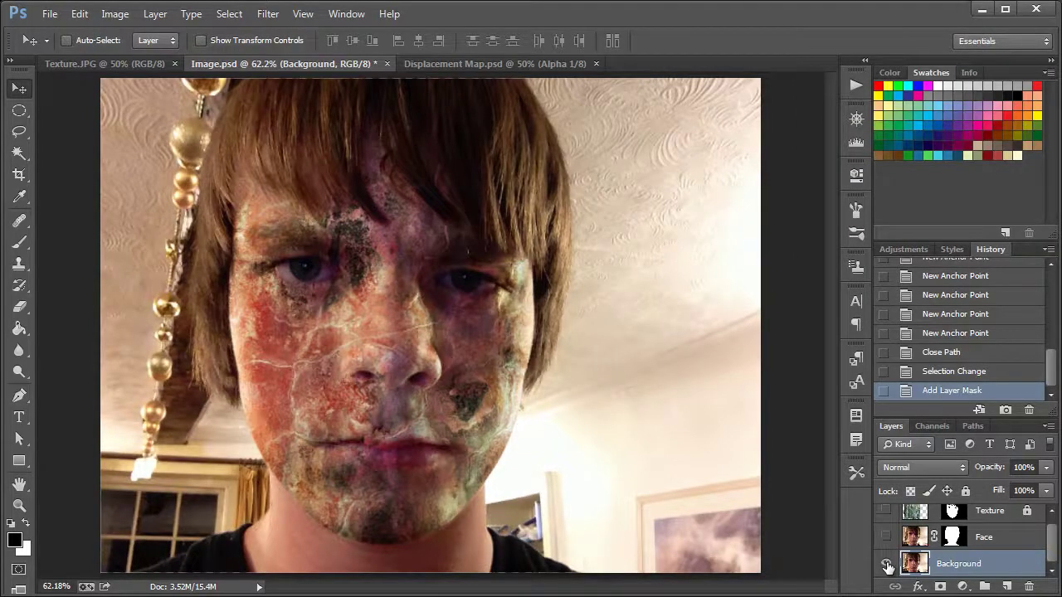
Show only the Background layer and clone ceiling texture over the upper hair edge on the image's right side with a size 30 Clone Stamp
scroll(606, 331, up, 3)
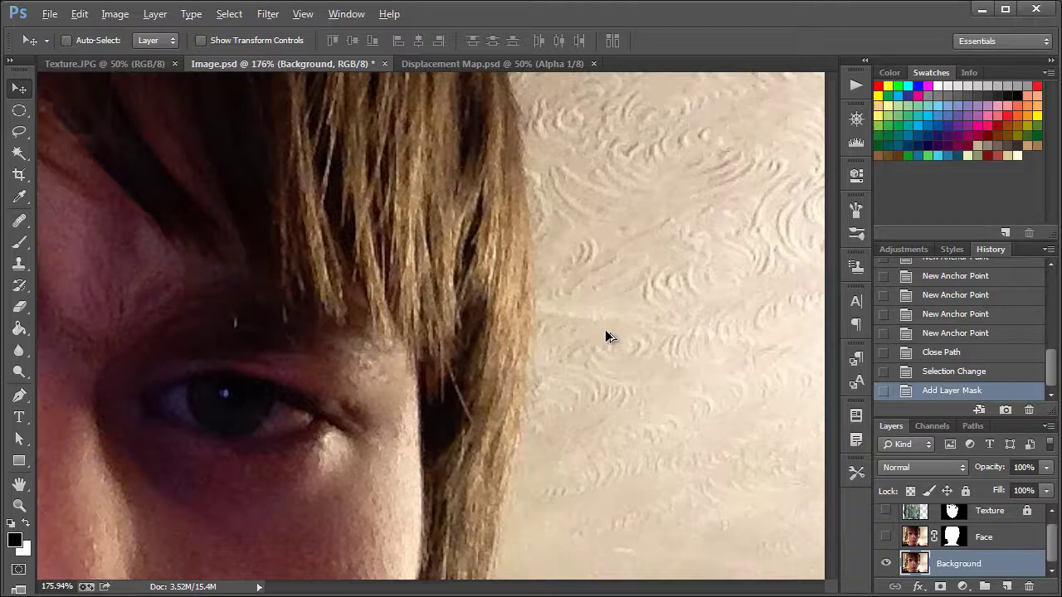
drag(564, 200, 536, 370)
scroll(533, 273, up, 4)
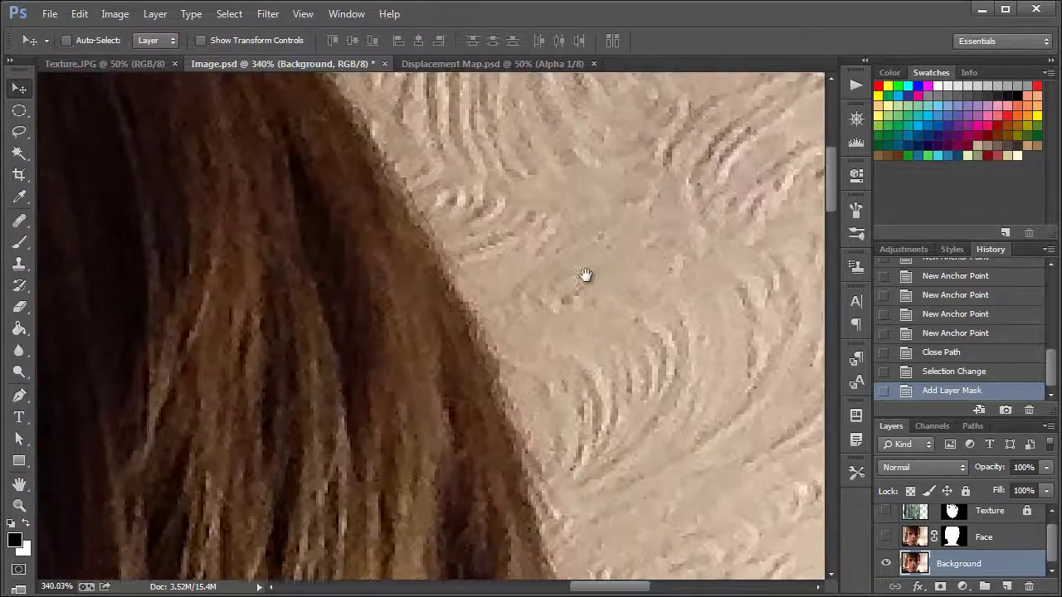
mouse_move(584, 274)
mouse_down()
mouse_move(622, 339)
mouse_move(614, 330)
mouse_up()
click(20, 264)
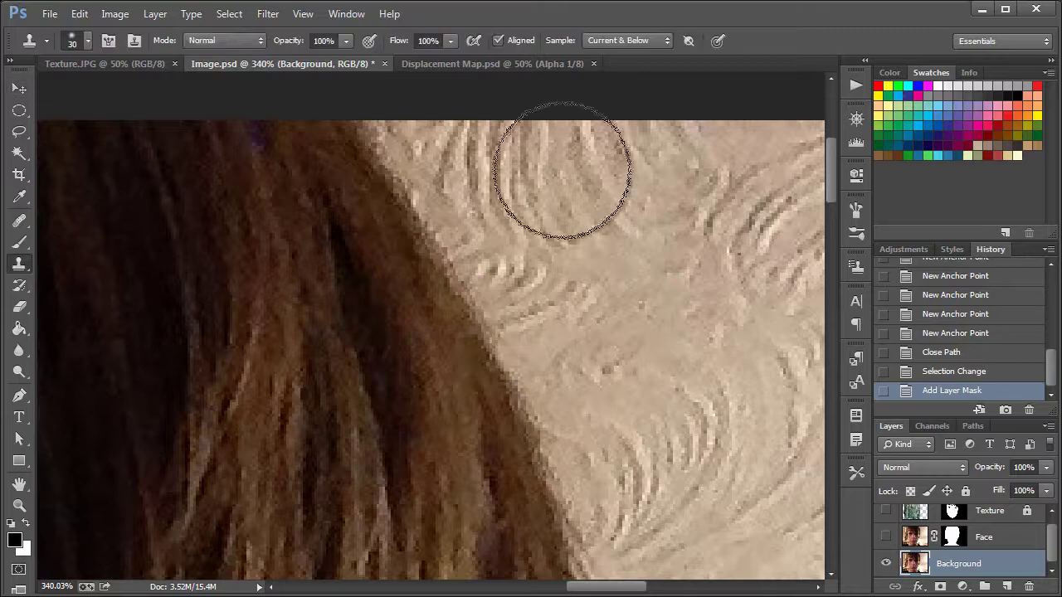
alt+click(741, 173)
mouse_move(394, 164)
mouse_down()
mouse_move(333, 142)
mouse_move(445, 304)
mouse_move(466, 345)
mouse_move(430, 294)
mouse_move(508, 493)
mouse_up()
Continue cloning nearby ceiling texture down over the outer hair edge to eye level on the image's right side
drag(614, 336, 461, 170)
alt+click(690, 280)
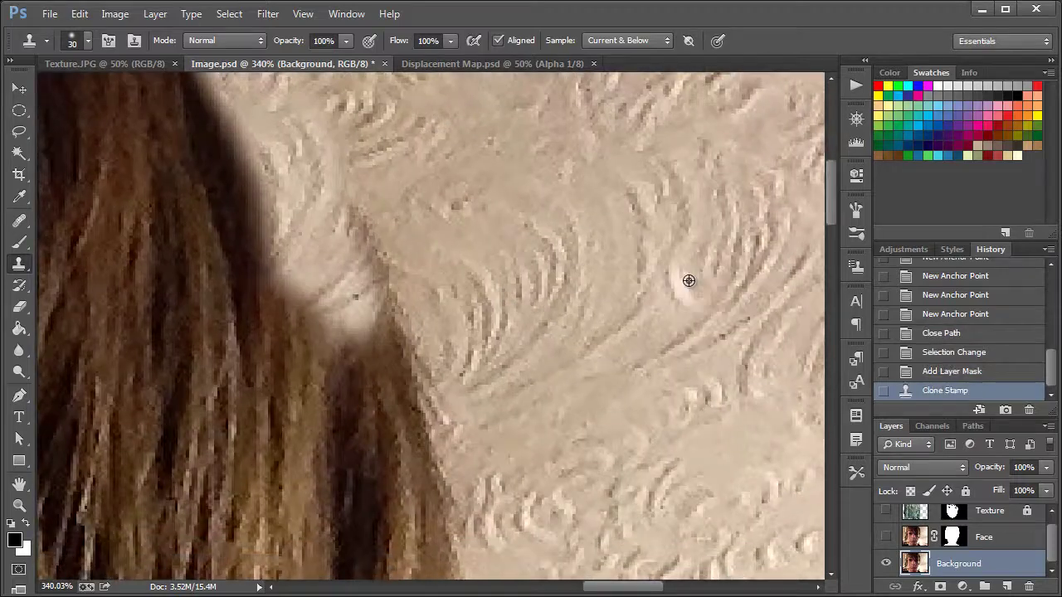
mouse_move(331, 249)
mouse_down()
mouse_move(434, 426)
mouse_move(348, 325)
mouse_move(440, 572)
mouse_up()
drag(490, 141, 475, 90)
alt+click(714, 340)
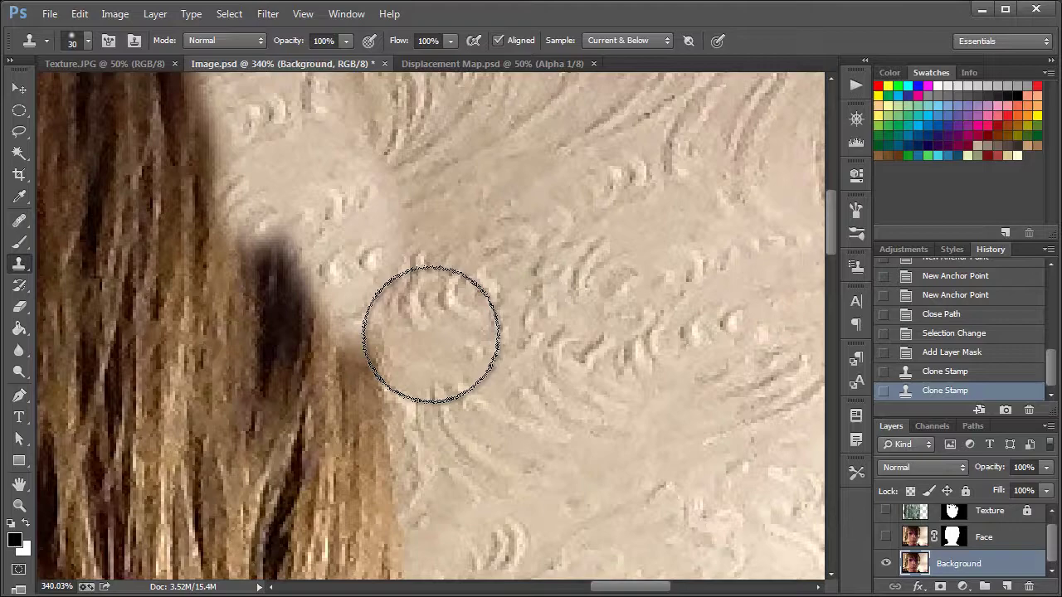
mouse_move(328, 305)
mouse_down()
mouse_move(370, 454)
mouse_move(465, 357)
mouse_up()
drag(550, 306, 517, 107)
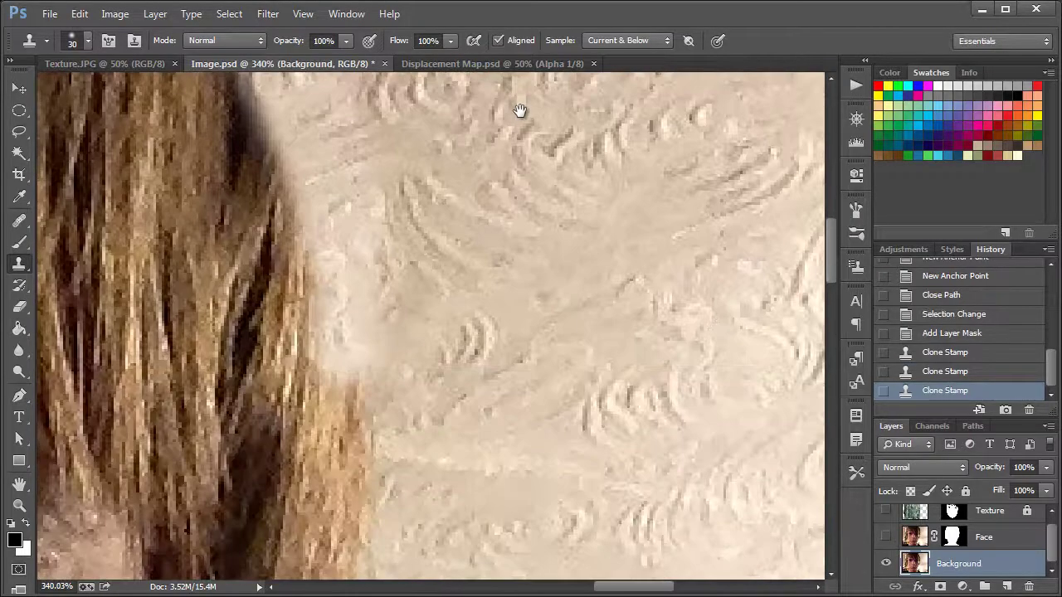
mouse_move(331, 433)
mouse_down()
mouse_move(351, 363)
mouse_move(355, 527)
mouse_up()
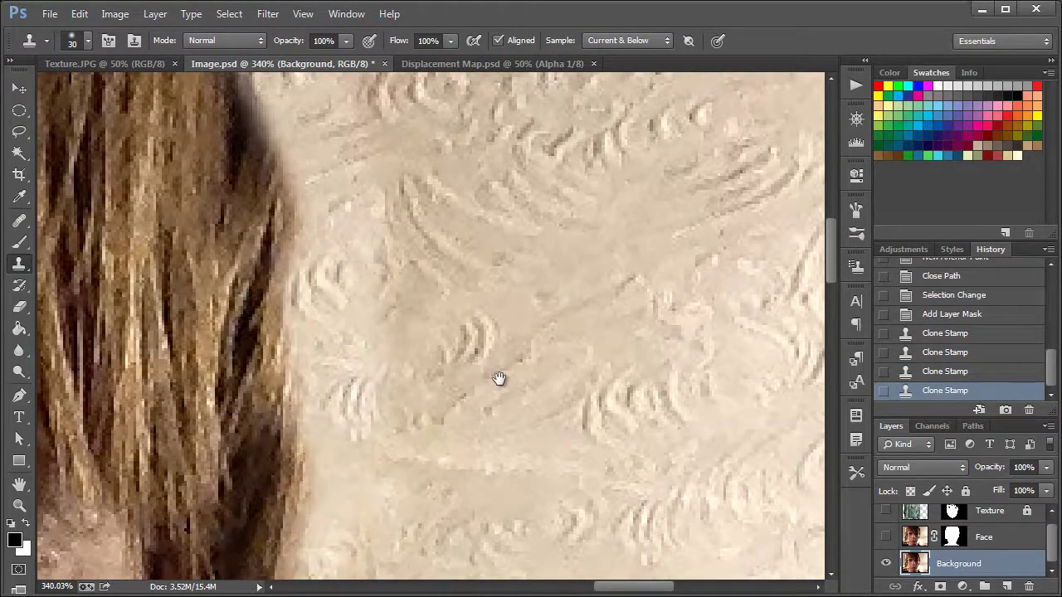
Clone plain ceiling over the outer edge of the hair beside the eye and cheek on the image's right side
drag(503, 402, 528, 166)
mouse_move(550, 245)
mouse_down()
mouse_move(563, 121)
mouse_move(597, 80)
mouse_up()
alt+click(718, 252)
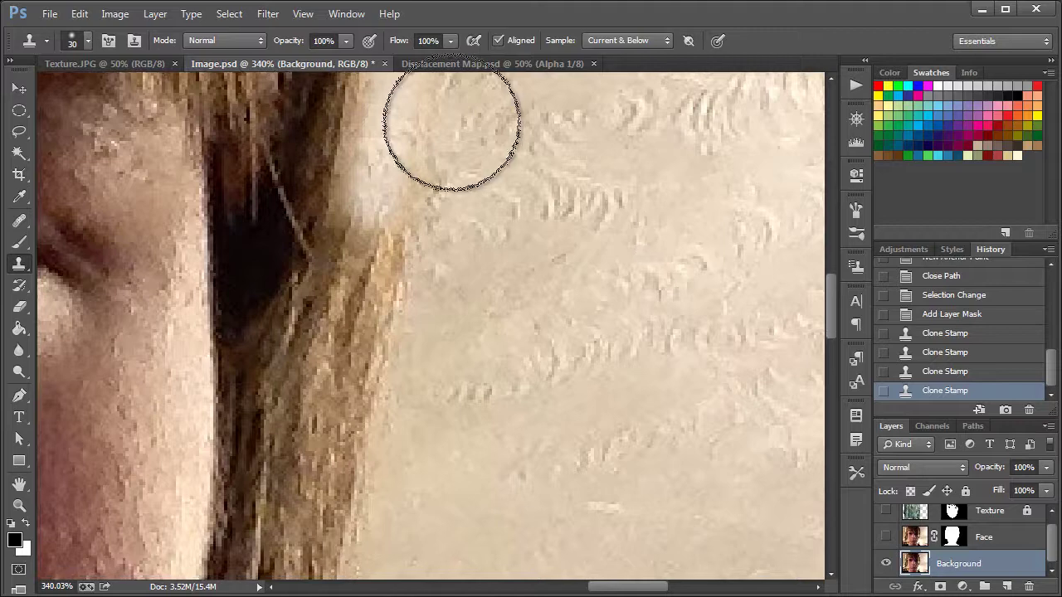
mouse_move(436, 131)
mouse_down()
mouse_move(340, 439)
mouse_move(344, 499)
mouse_up()
drag(536, 271, 630, 39)
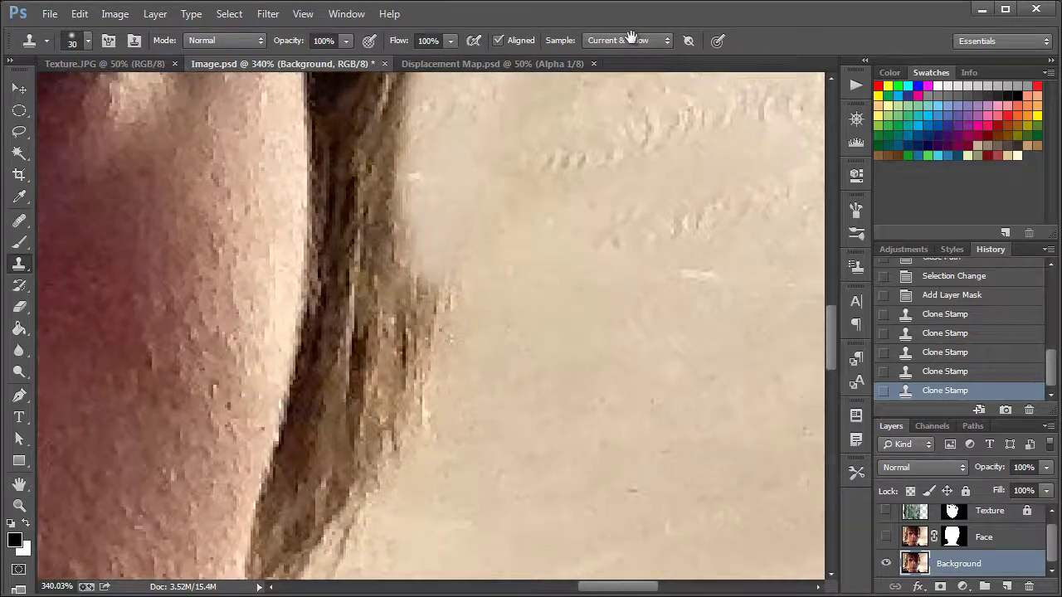
alt+click(677, 428)
mouse_move(473, 256)
mouse_down()
mouse_move(405, 341)
mouse_move(379, 427)
mouse_move(450, 422)
mouse_up()
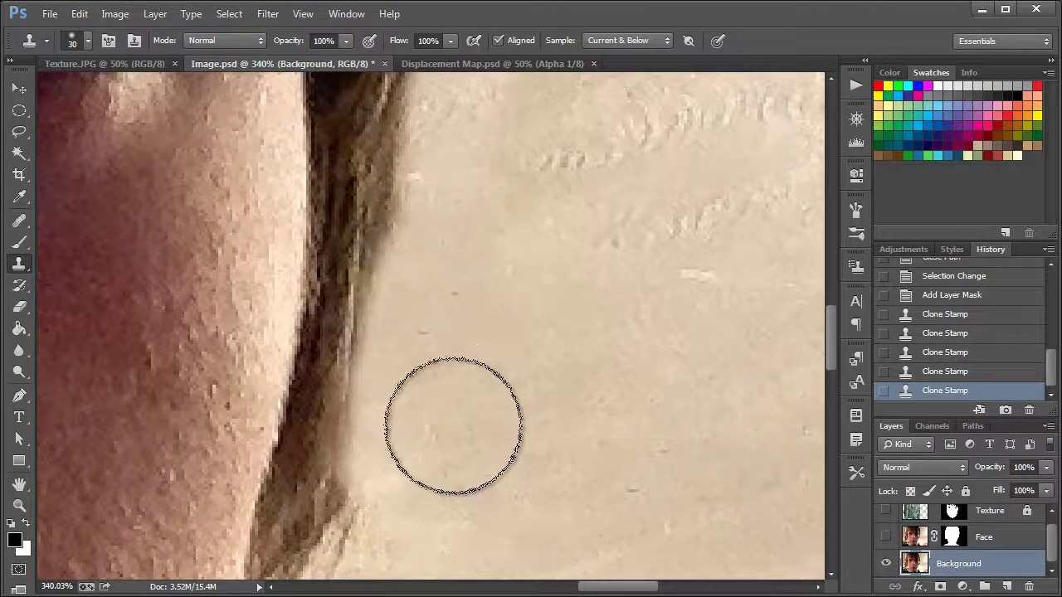
Clone the bright wall over the lower hair tips and the cheek and jaw edge on the image's right side
drag(556, 241, 563, 149)
alt+click(559, 274)
mouse_move(390, 305)
mouse_down()
mouse_move(384, 266)
mouse_move(360, 254)
mouse_move(332, 274)
mouse_move(246, 409)
mouse_move(218, 505)
mouse_move(353, 415)
mouse_move(414, 448)
mouse_up()
drag(489, 300, 522, 171)
drag(359, 332, 418, 163)
drag(341, 289, 215, 502)
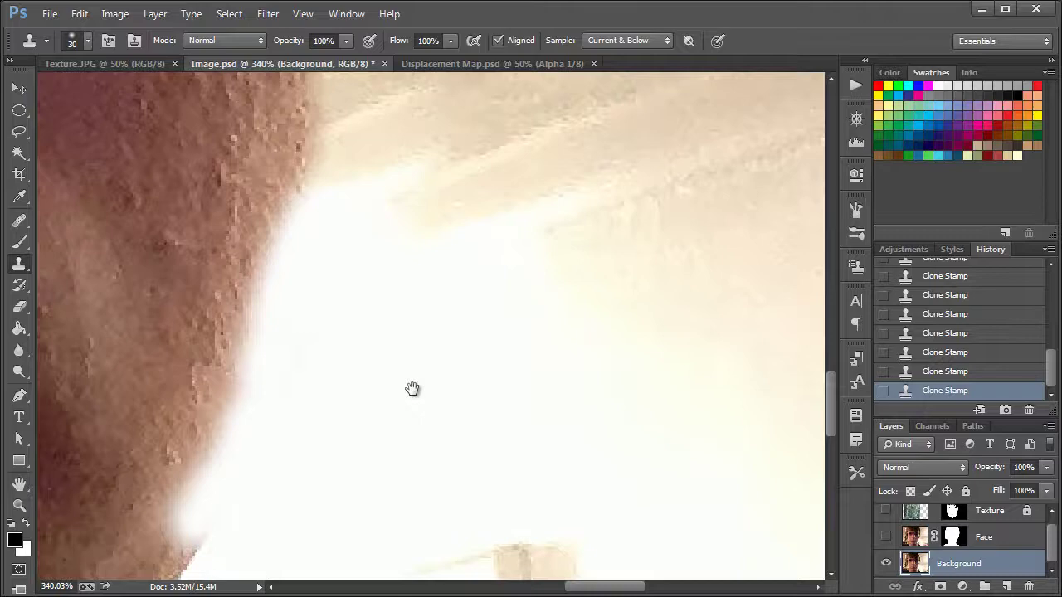
Clone the adjacent background over the lower jaw, neck and shoulder edges on the image's right side
drag(413, 389, 598, 171)
drag(418, 133, 386, 291)
alt+click(500, 315)
drag(369, 356, 336, 489)
drag(490, 387, 430, 106)
alt+click(365, 221)
mouse_move(282, 236)
mouse_down()
mouse_move(315, 396)
mouse_move(370, 430)
mouse_up()
Clone the dark beam beside the hanging beads over the outer hair edge on the image's left side
mouse_move(389, 373)
mouse_down()
mouse_move(503, 484)
mouse_move(533, 462)
mouse_move(558, 469)
mouse_move(569, 501)
mouse_move(663, 516)
mouse_move(771, 564)
mouse_up()
drag(472, 198, 460, 166)
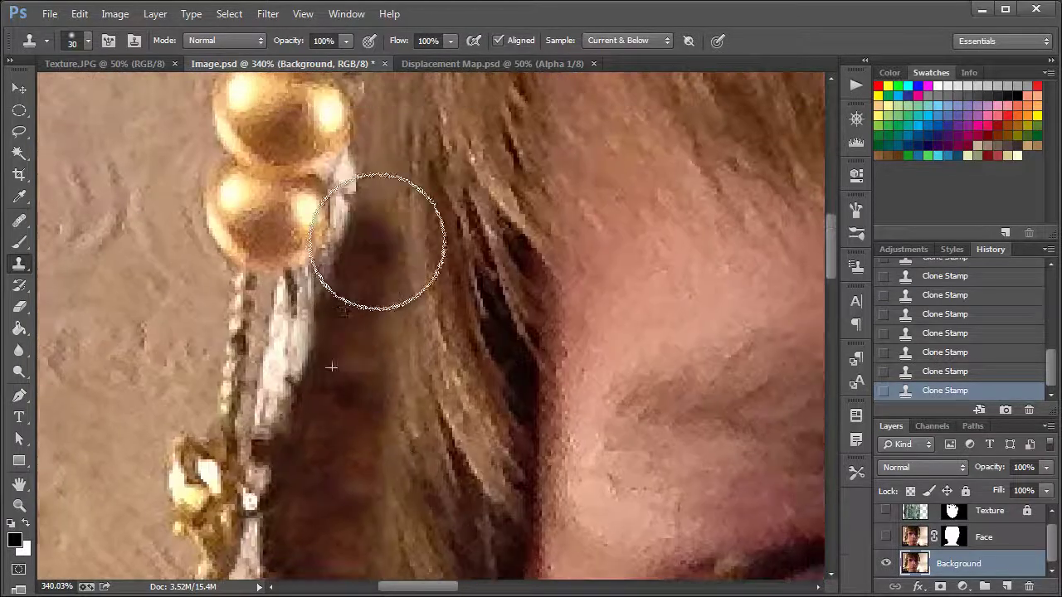
drag(379, 241, 380, 179)
alt+click(334, 452)
mouse_move(380, 179)
mouse_down()
mouse_move(344, 349)
mouse_move(360, 167)
mouse_move(359, 300)
mouse_move(424, 114)
mouse_move(398, 195)
mouse_up()
drag(389, 211, 336, 383)
alt+click(370, 354)
drag(451, 119, 446, 136)
drag(446, 133, 352, 347)
drag(351, 263, 338, 322)
Fit the whole image in the window and show the Face and Texture layers again
key(v)
key(ctrl+0)
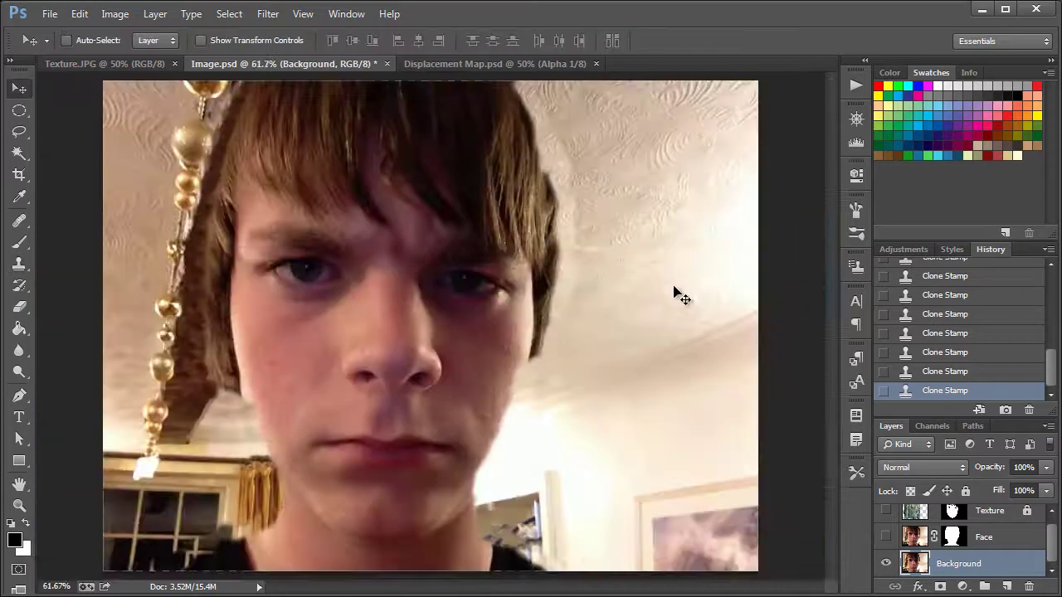
click(886, 538)
click(886, 537)
drag(886, 537, 886, 511)
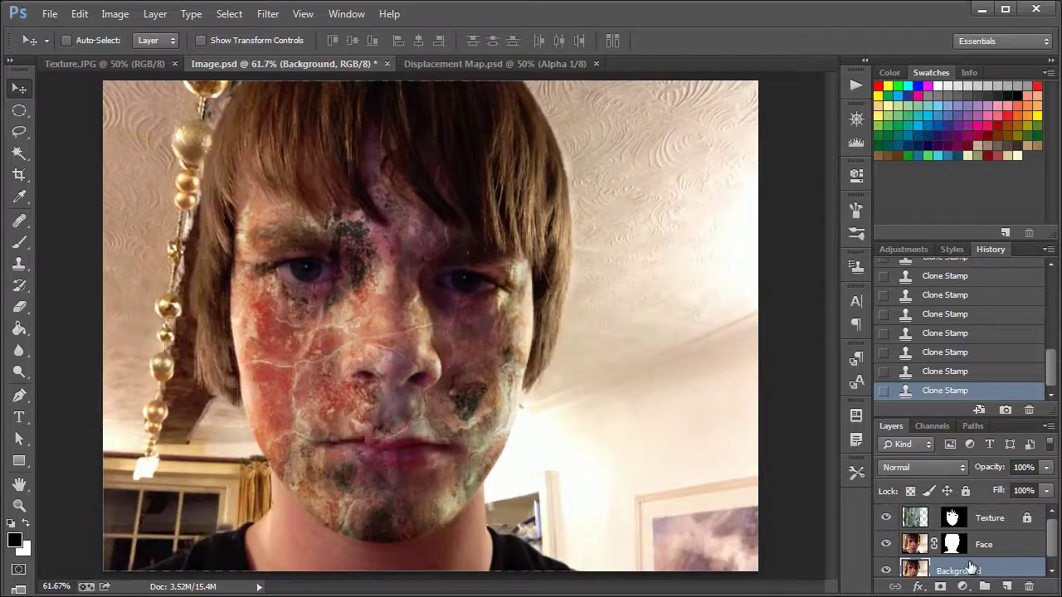
Apply a Gaussian Blur with a 6.6-pixel radius to the Background layer and compare it with the unblurred history state
click(274, 14)
mouse_move(448, 196)
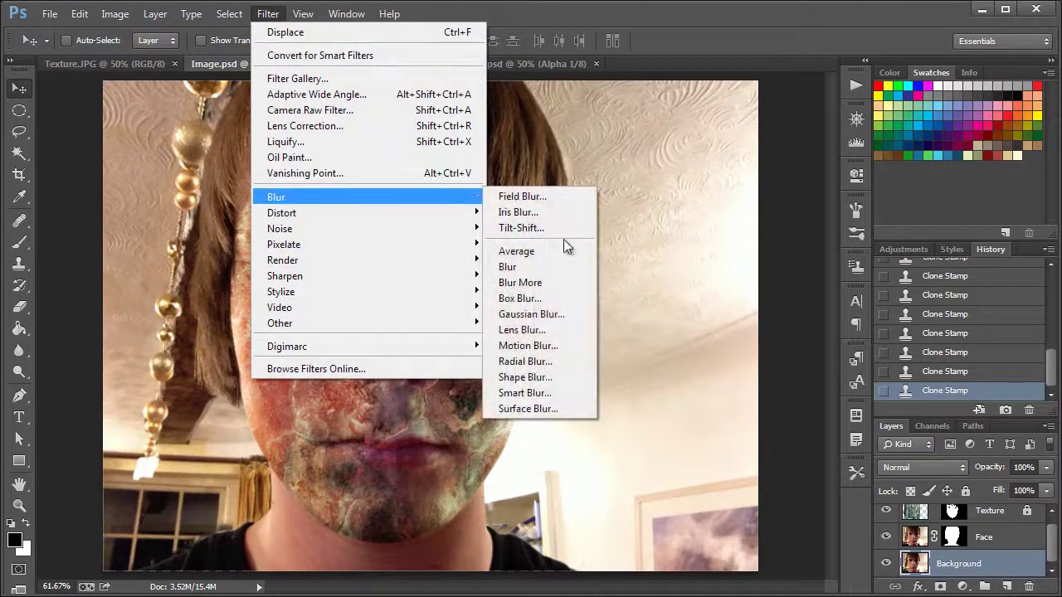
click(570, 314)
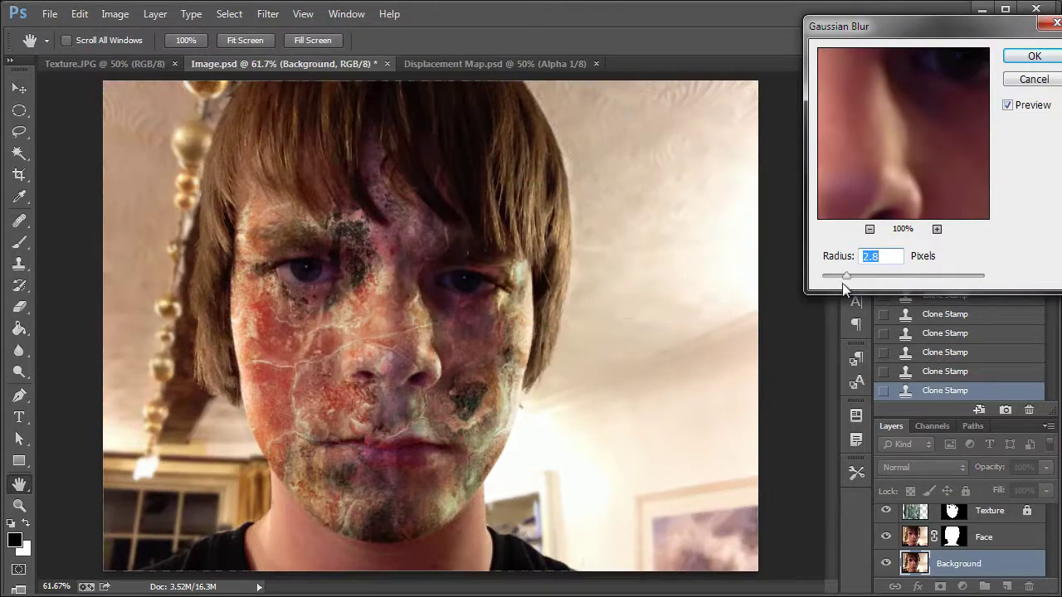
drag(849, 277, 873, 277)
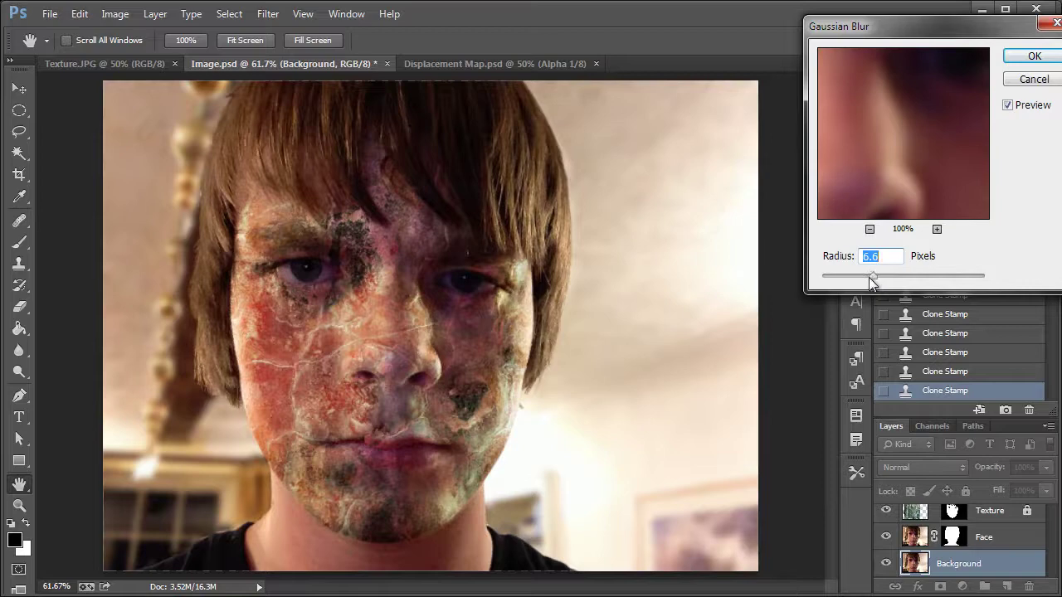
click(1033, 57)
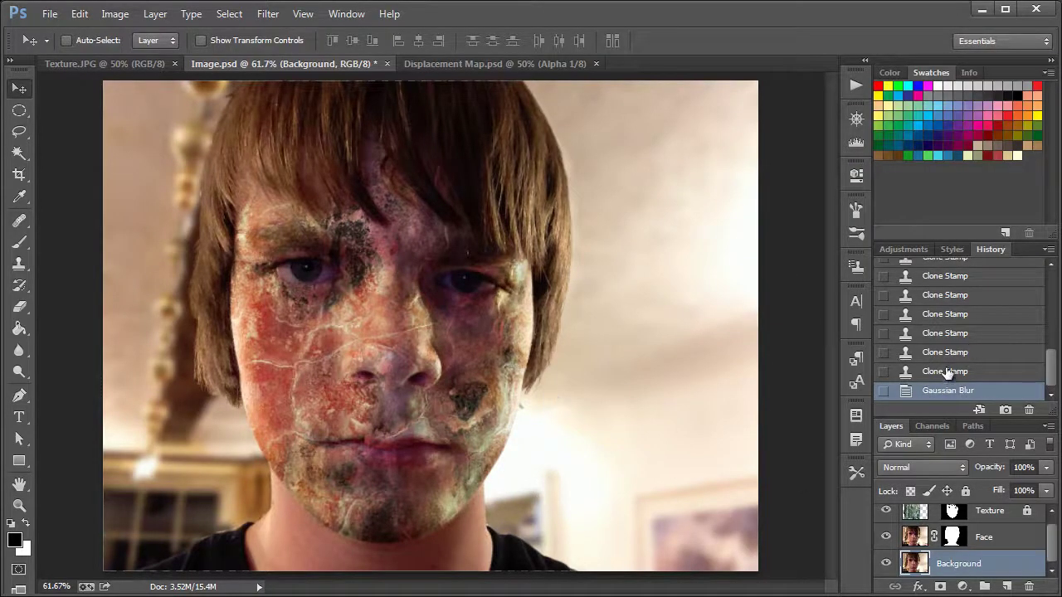
click(948, 372)
click(952, 390)
Refine the Face layer's mask with Shift Edge -33%, Feather 0.7 px, Smooth 5 and Contrast 4%
click(954, 538)
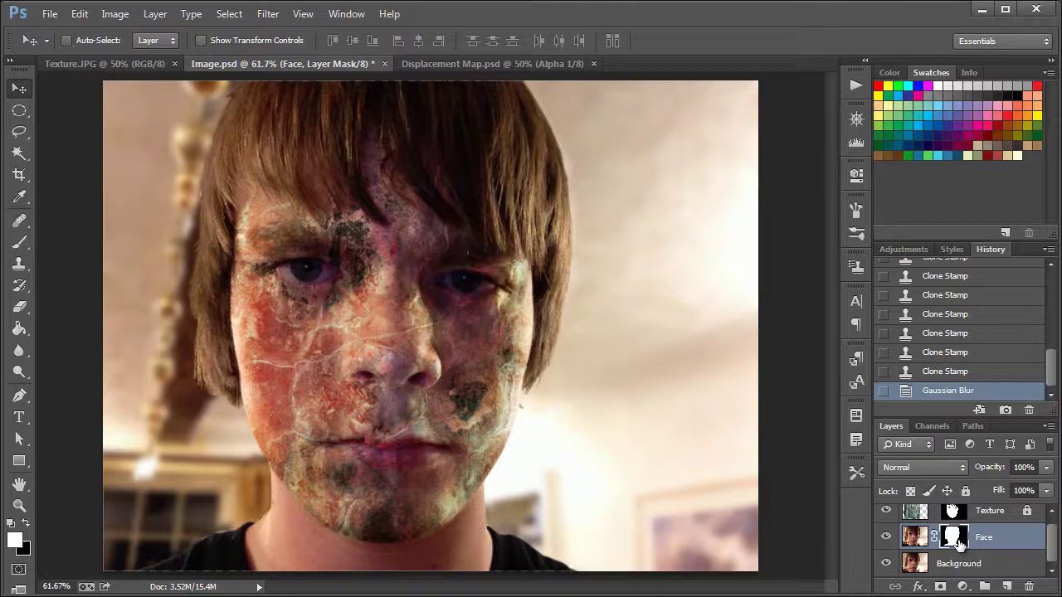
click(226, 14)
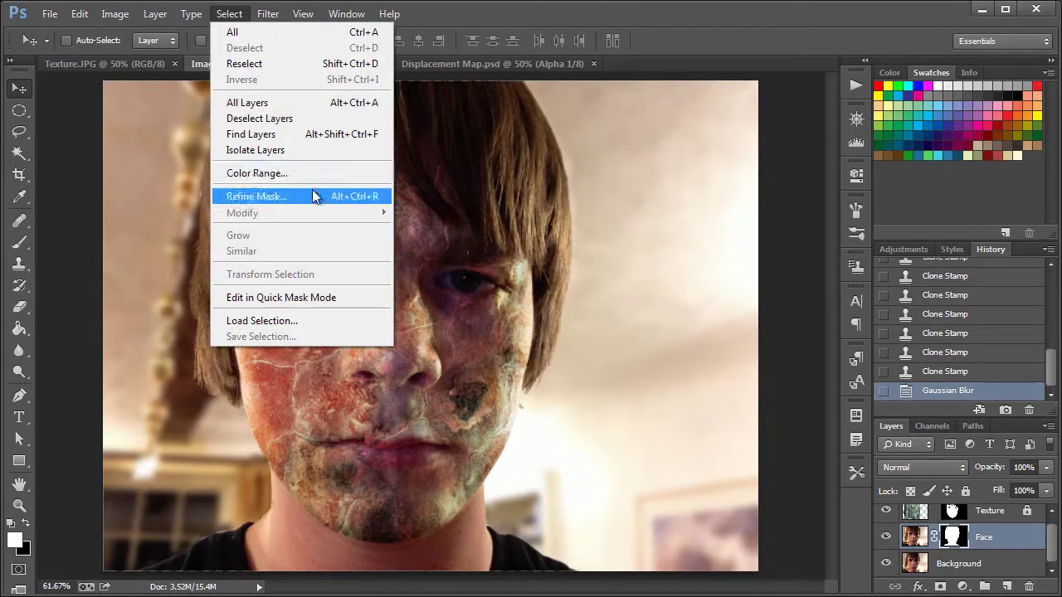
click(315, 194)
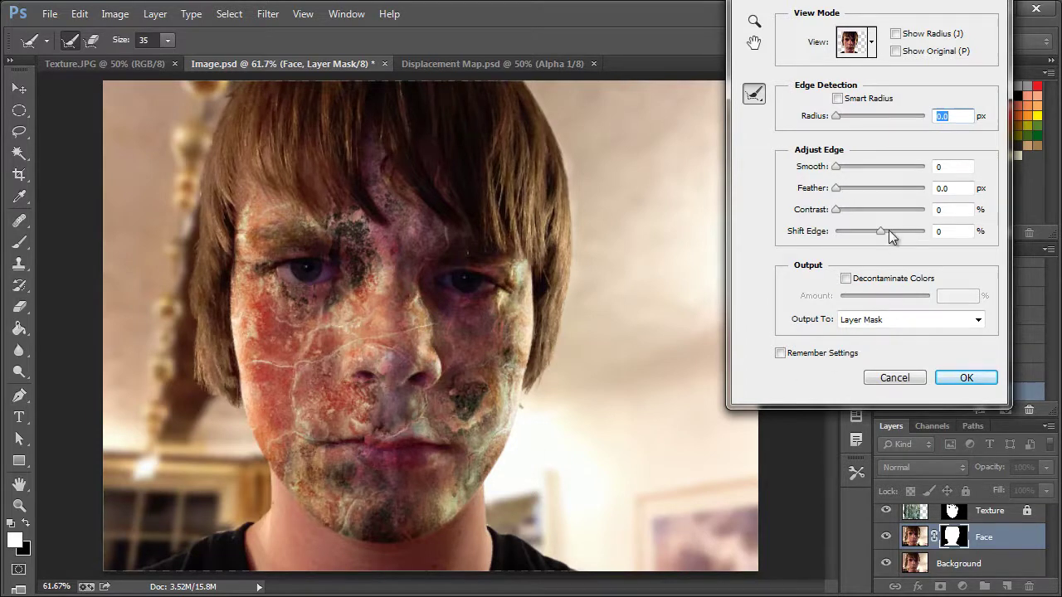
drag(878, 231, 873, 232)
click(840, 190)
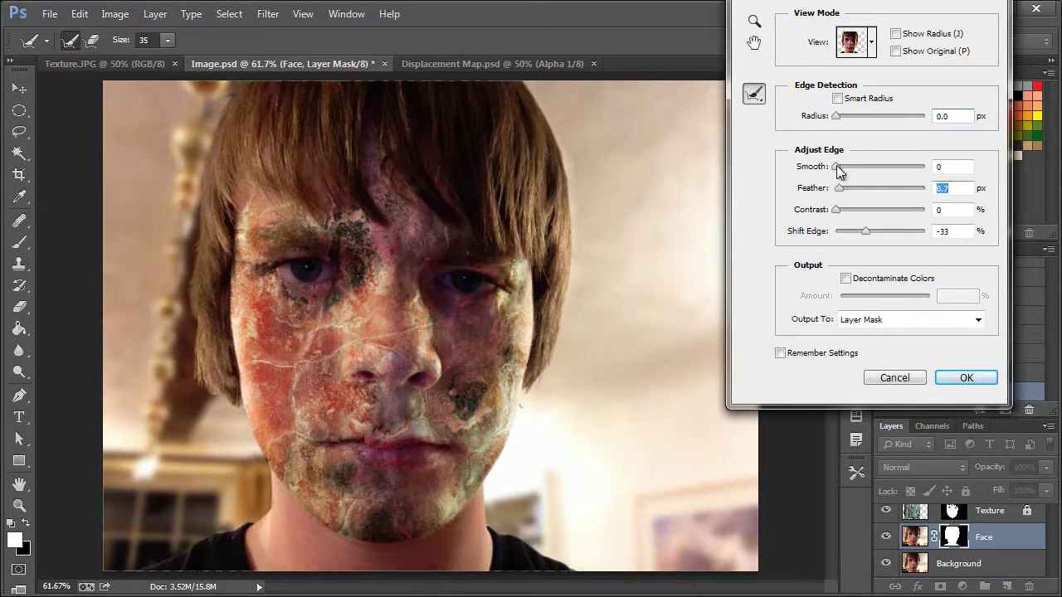
click(840, 169)
drag(838, 210, 841, 210)
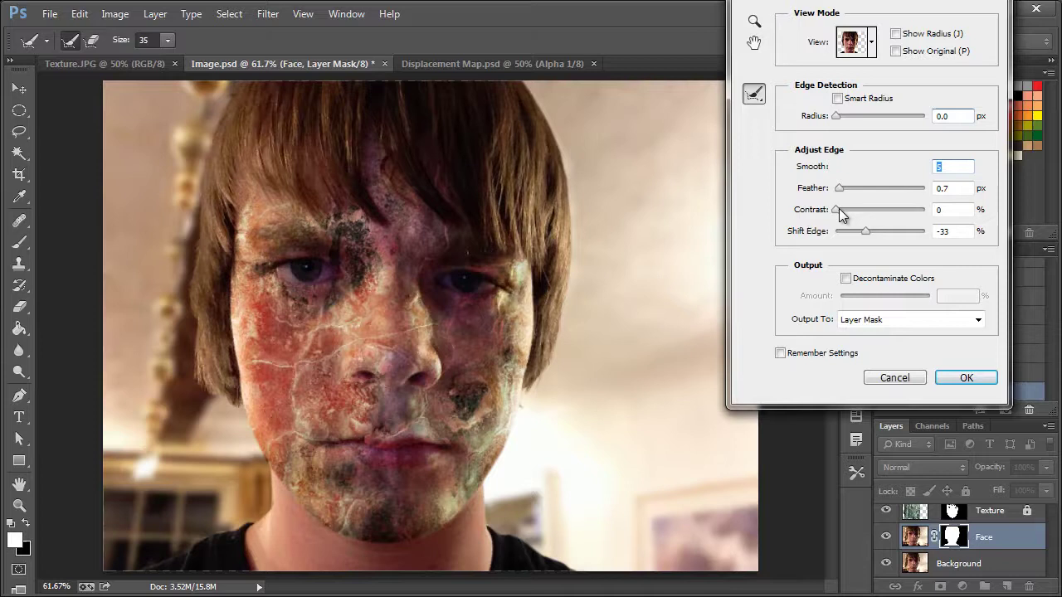
Turn on Decontaminate Colors at 50% and output the refined mask as New Layer with Layer Mask
click(863, 280)
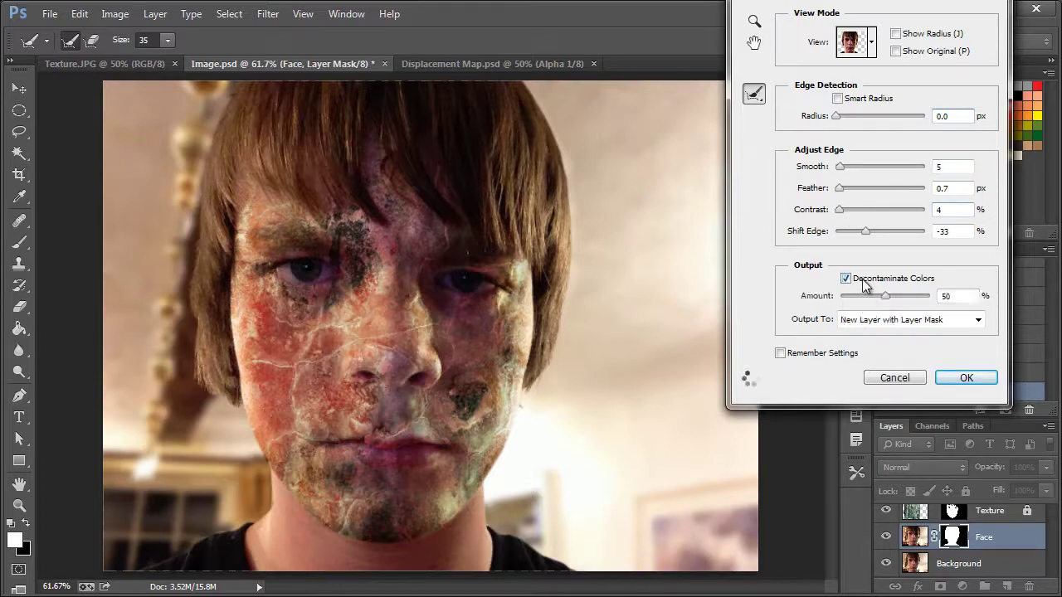
click(876, 319)
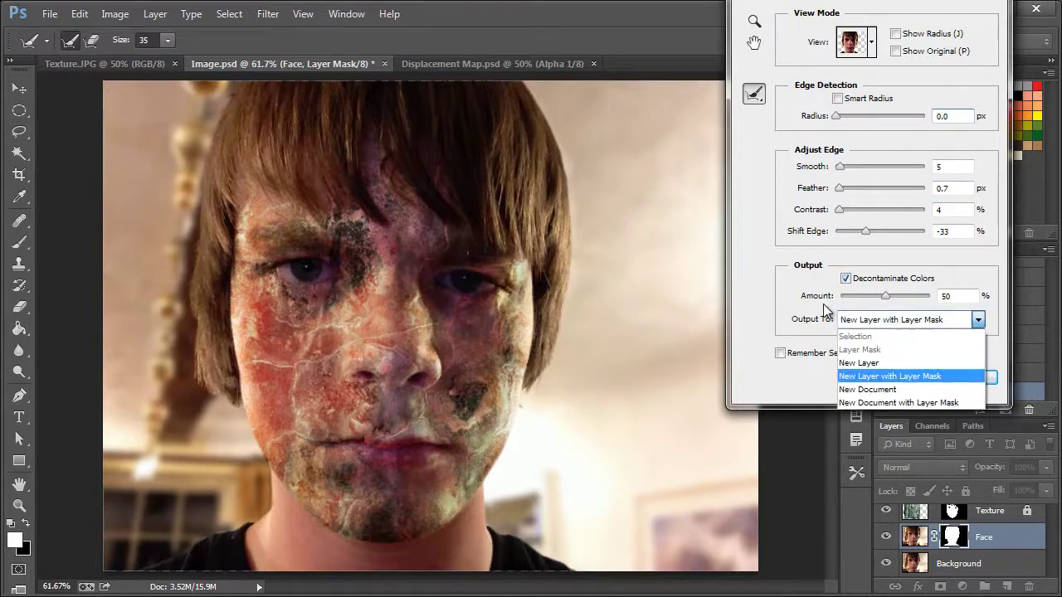
click(825, 305)
click(862, 282)
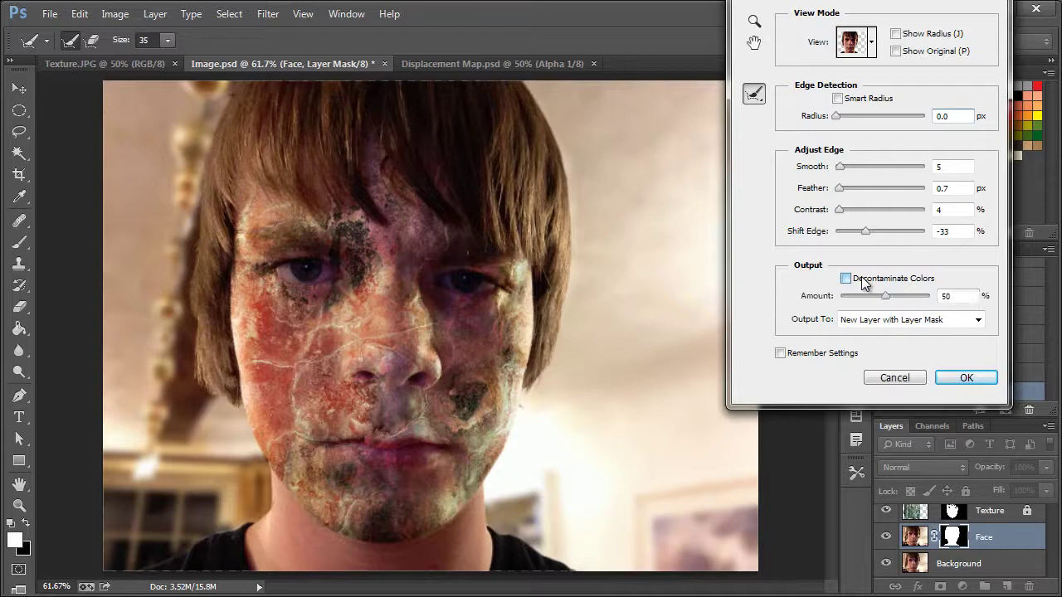
click(862, 282)
click(964, 377)
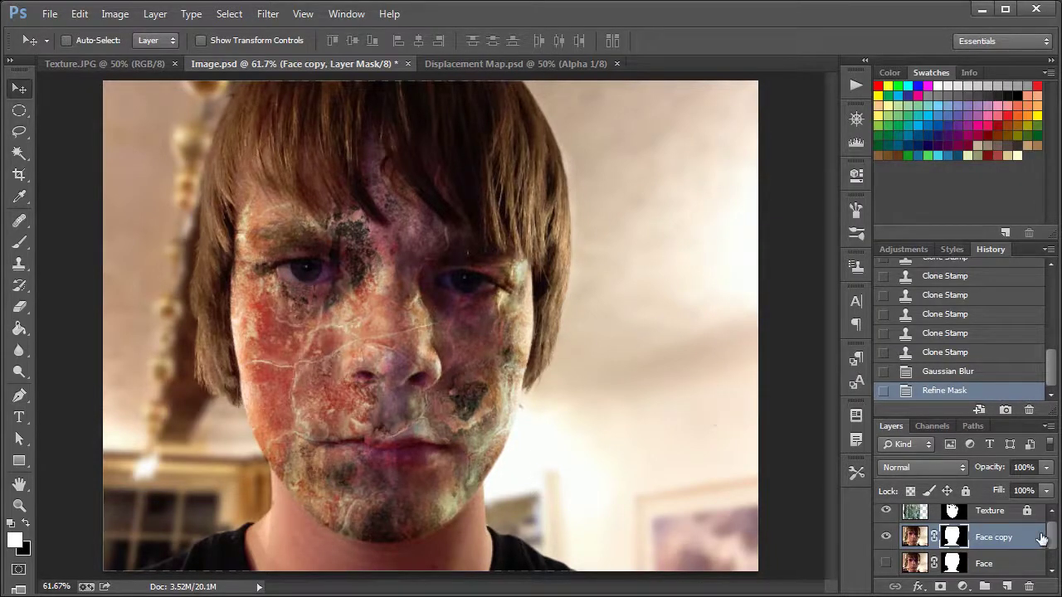
Delete the original Face layer and rename the Face copy layer as Face
drag(1041, 539, 1028, 584)
double_click(995, 537)
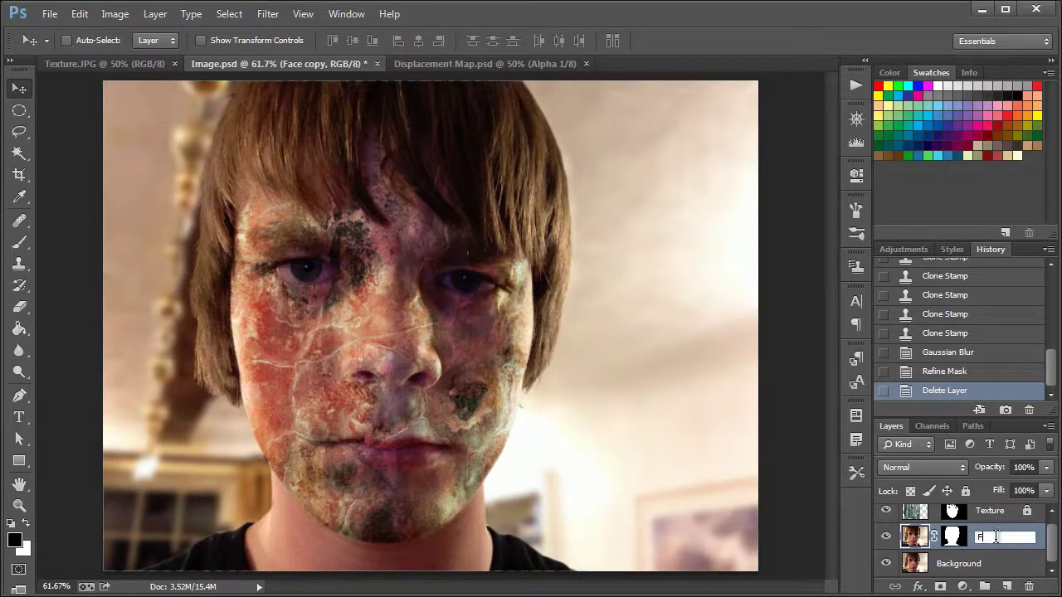
text(Face)
key(Return)
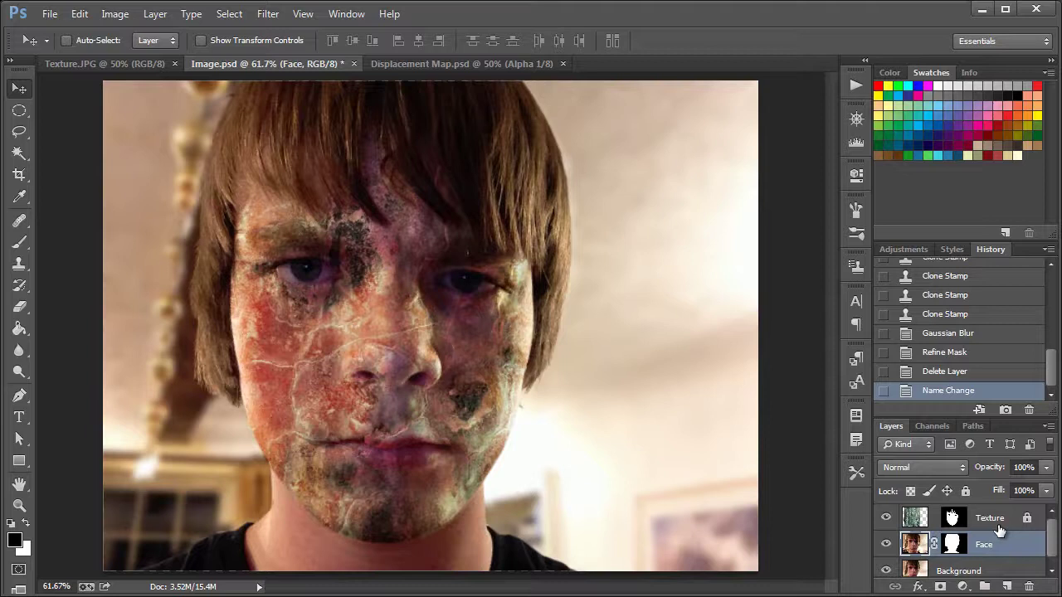
click(997, 524)
scroll(1052, 549, down, 1)
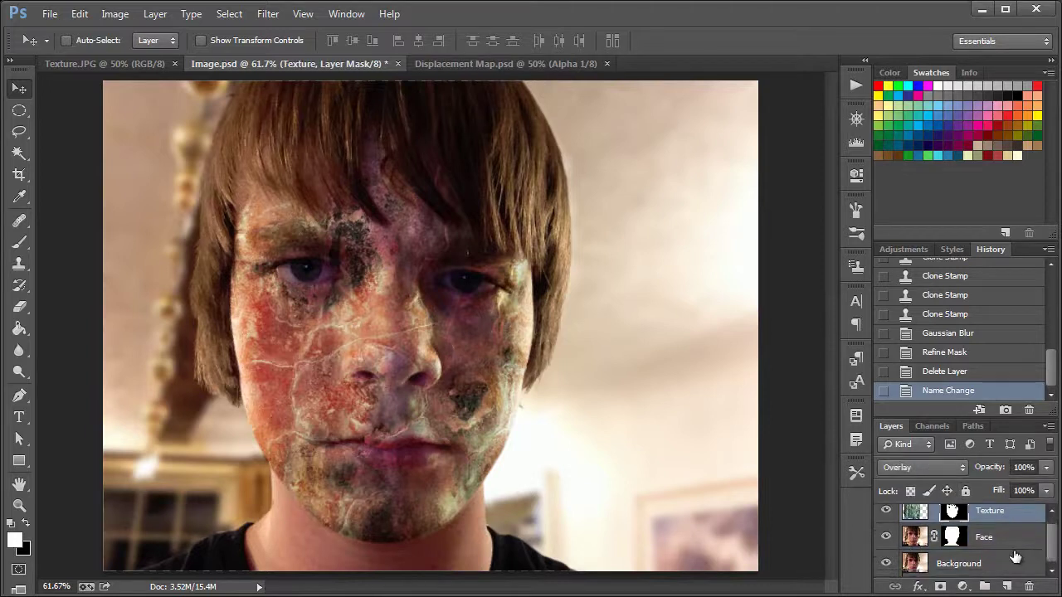
click(1004, 551)
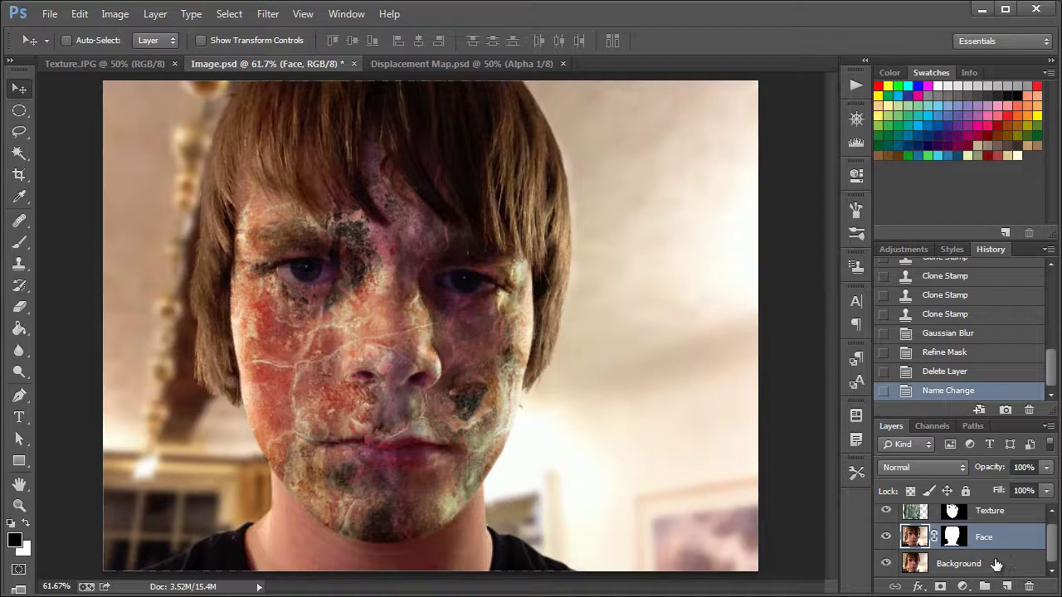
click(995, 565)
click(940, 586)
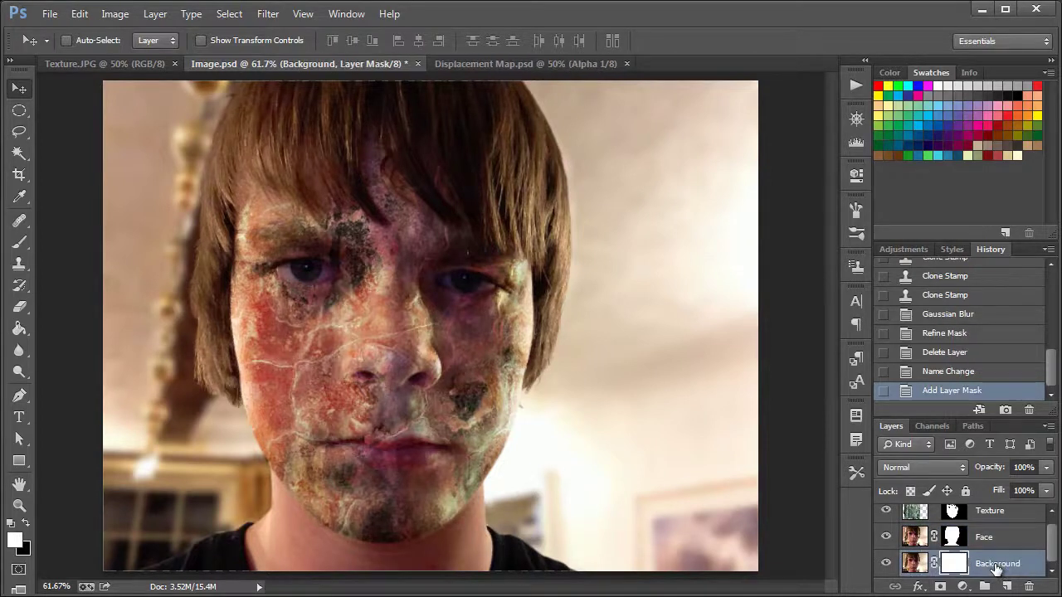
key(ctrl+z)
Create a new layer directly above the Background layer and name it Lens Flare
click(963, 565)
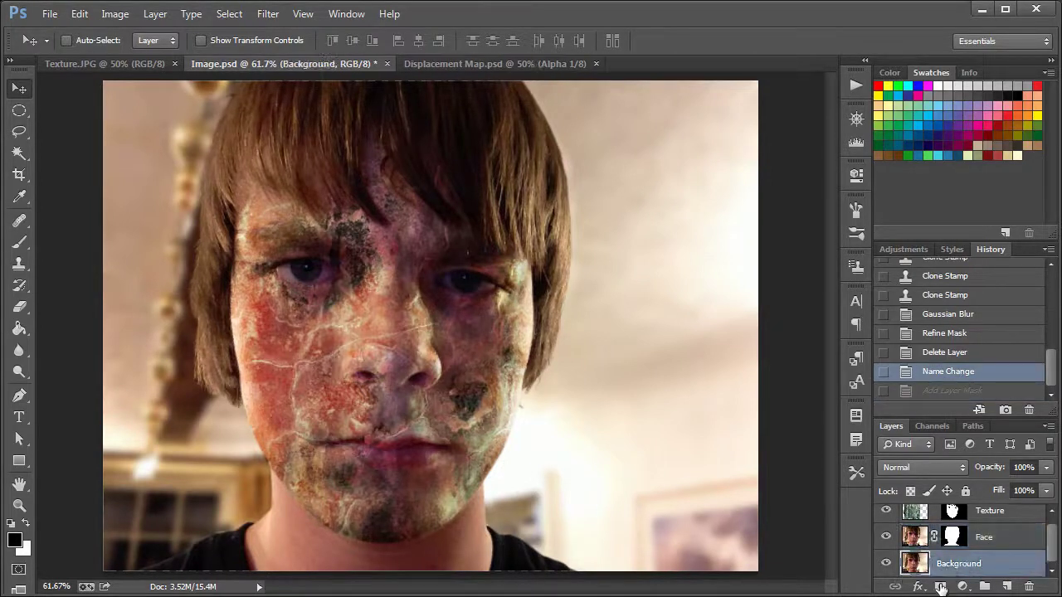
click(1007, 587)
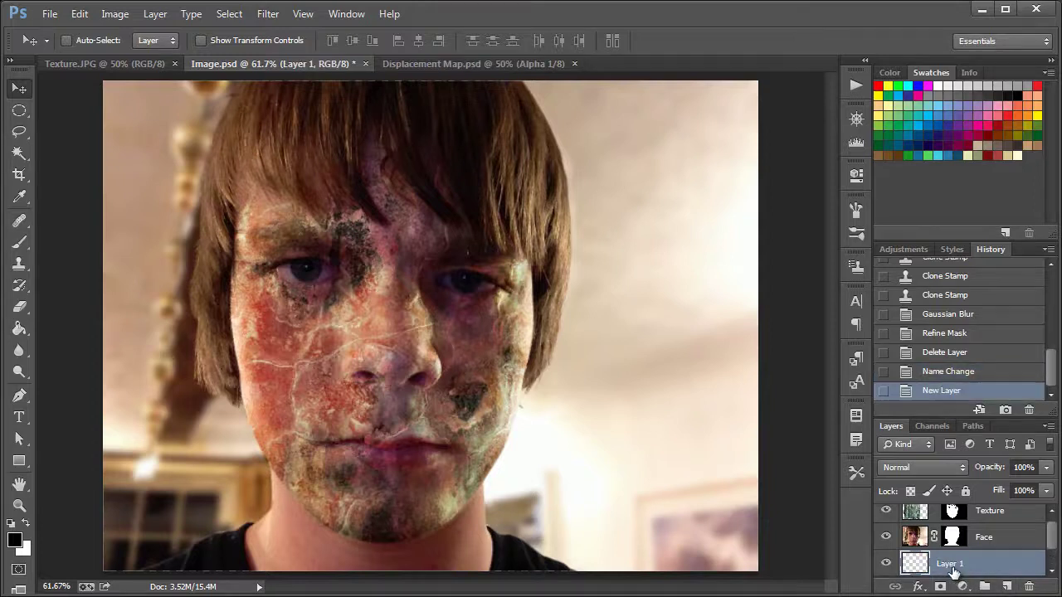
double_click(951, 564)
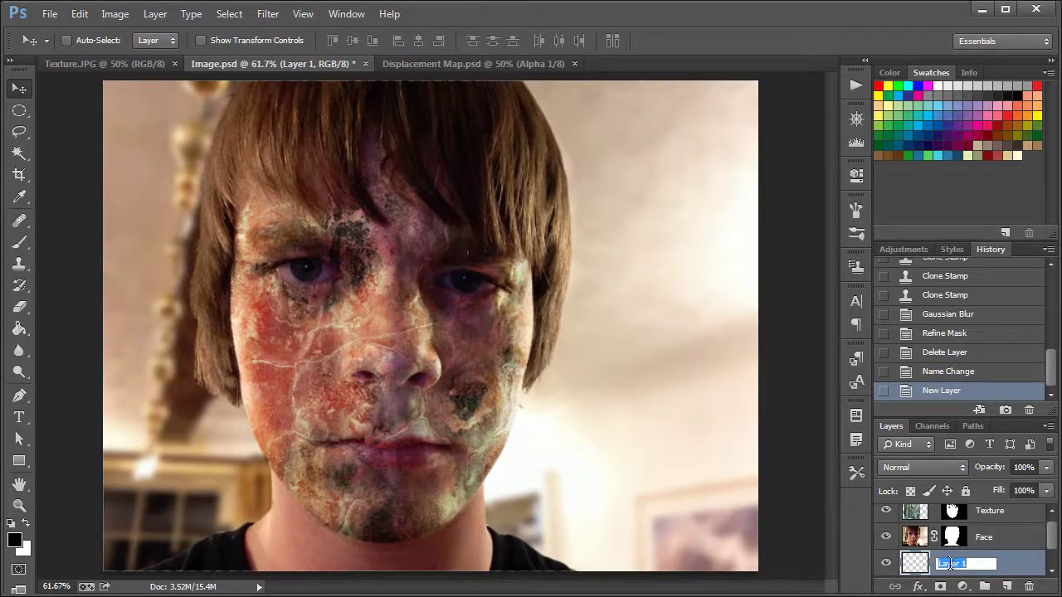
text(Lens Flare)
key(Return)
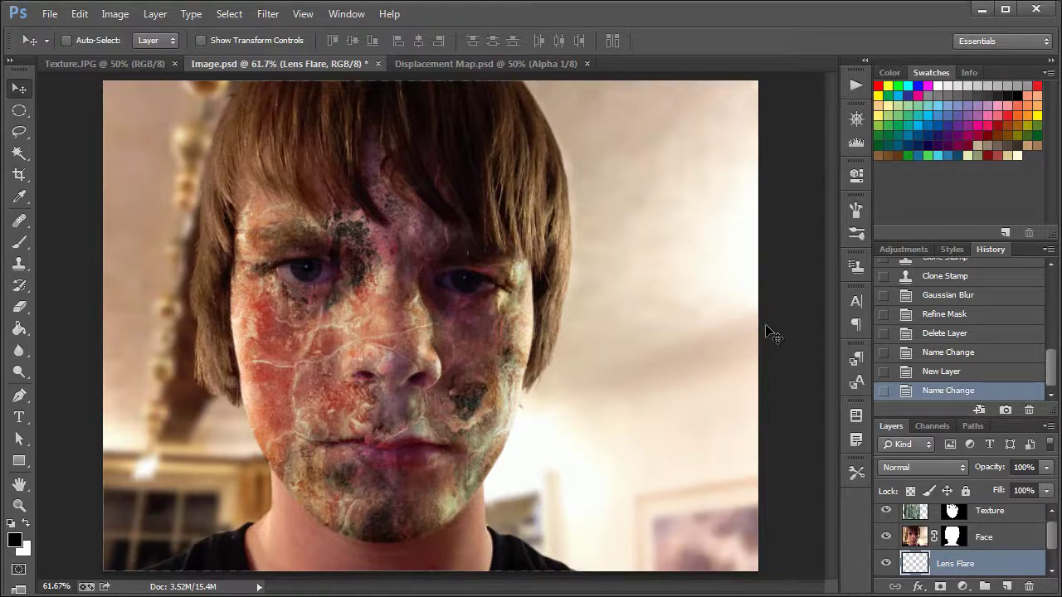
Reset the colors to default, swap them, and fill the Lens Flare layer with the black background color
key(d)
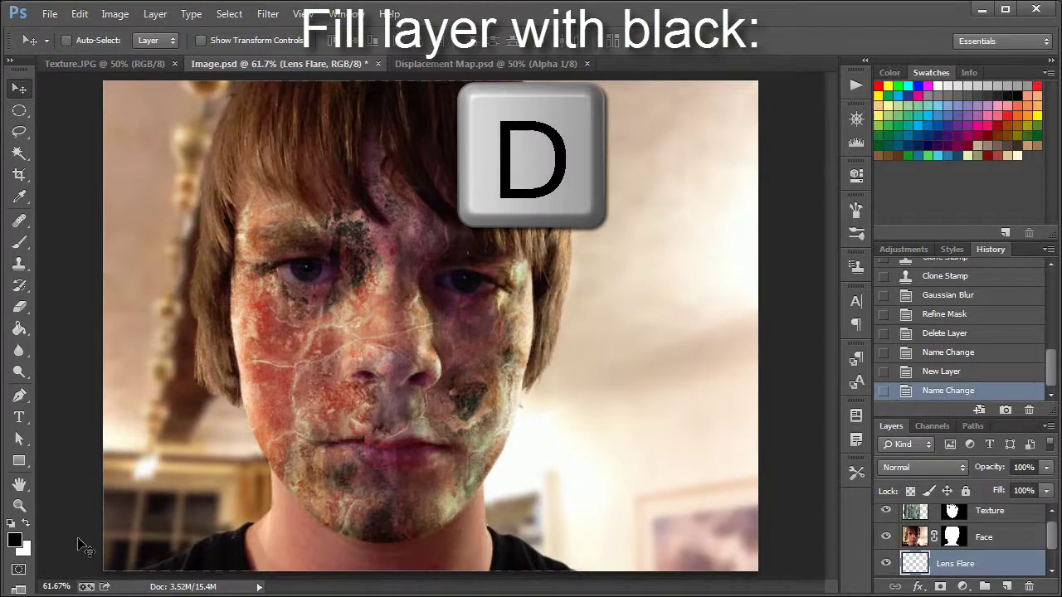
key(x)
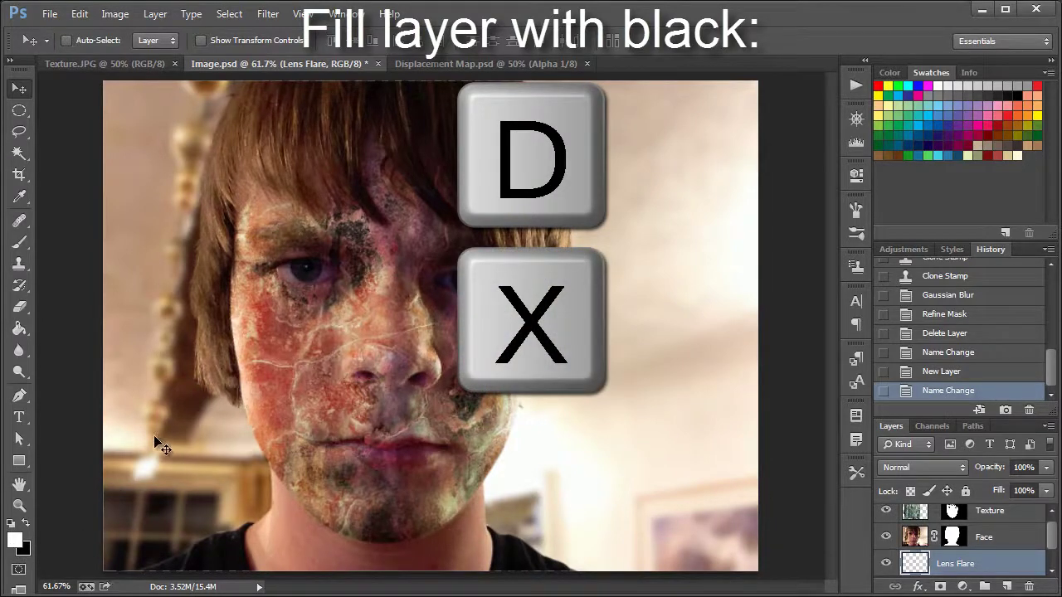
key(ctrl+BackSpace)
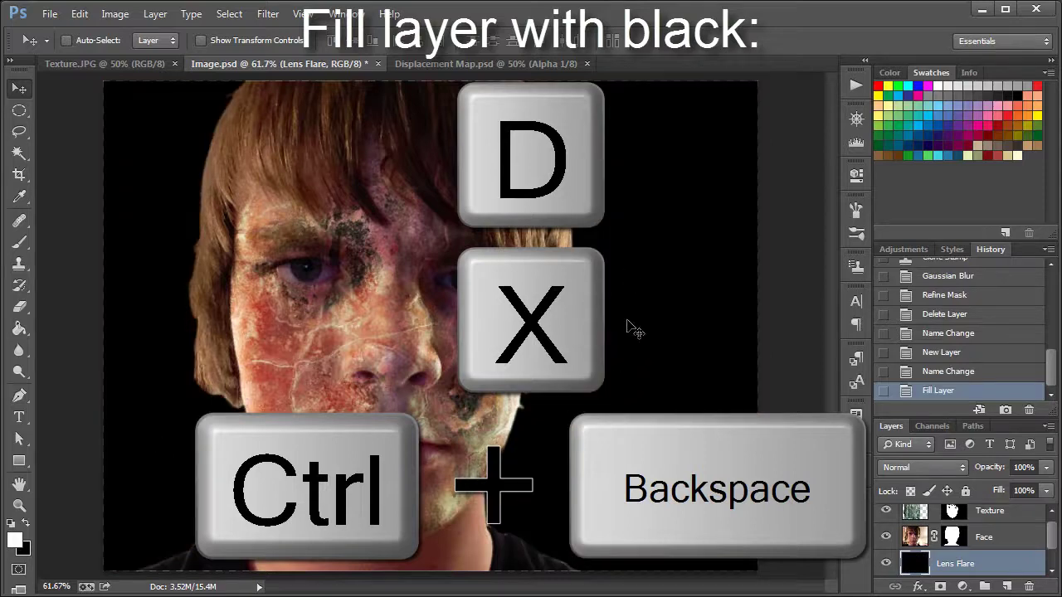
Try a 105mm Prime lens flare at 139% brightness beside the person's jaw on the Lens Flare layer, and undo it
click(267, 13)
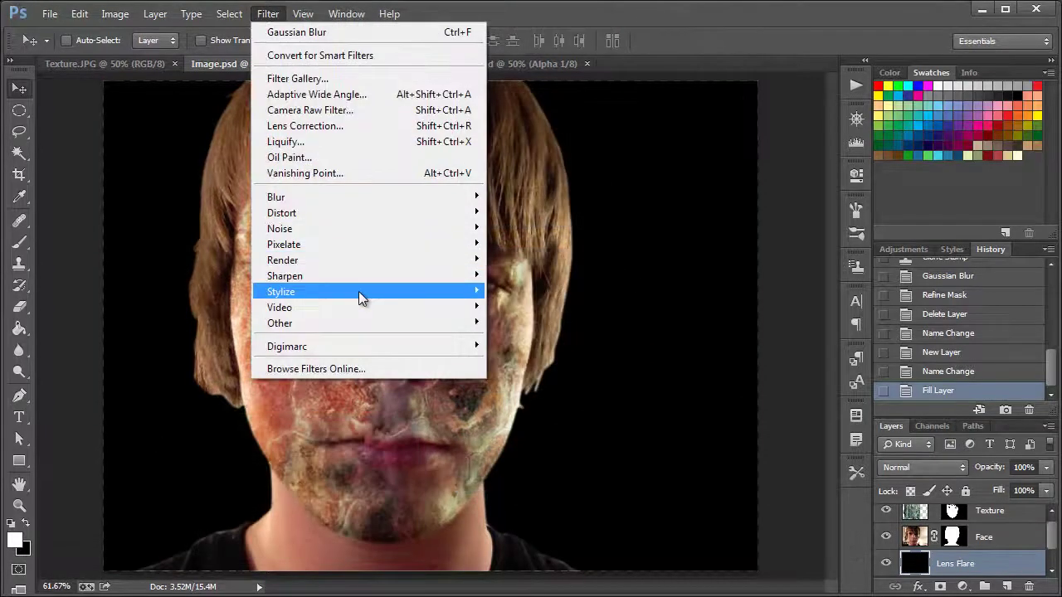
mouse_move(359, 271)
click(544, 308)
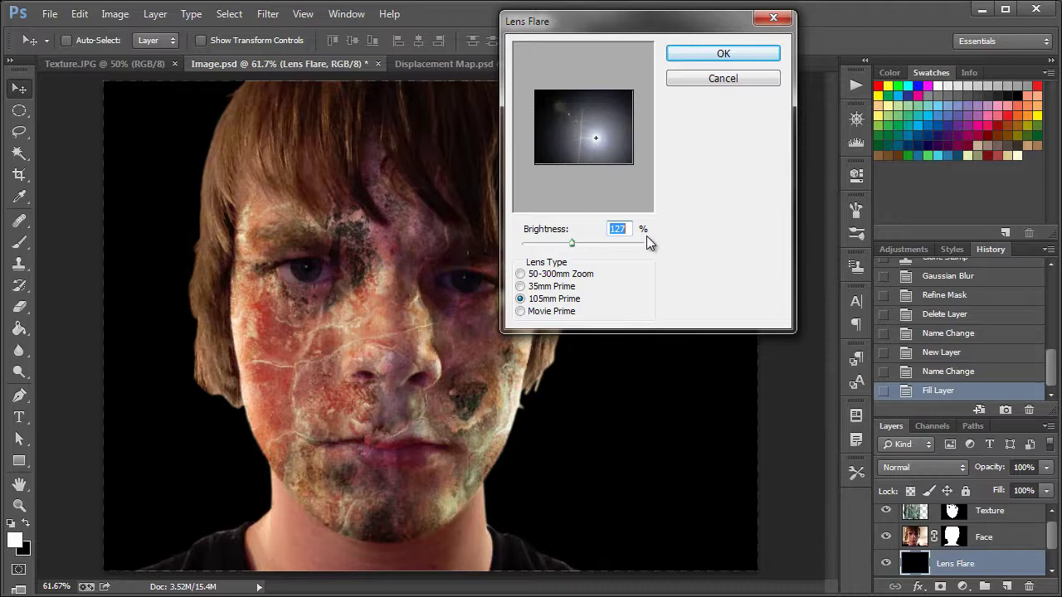
drag(591, 132, 599, 141)
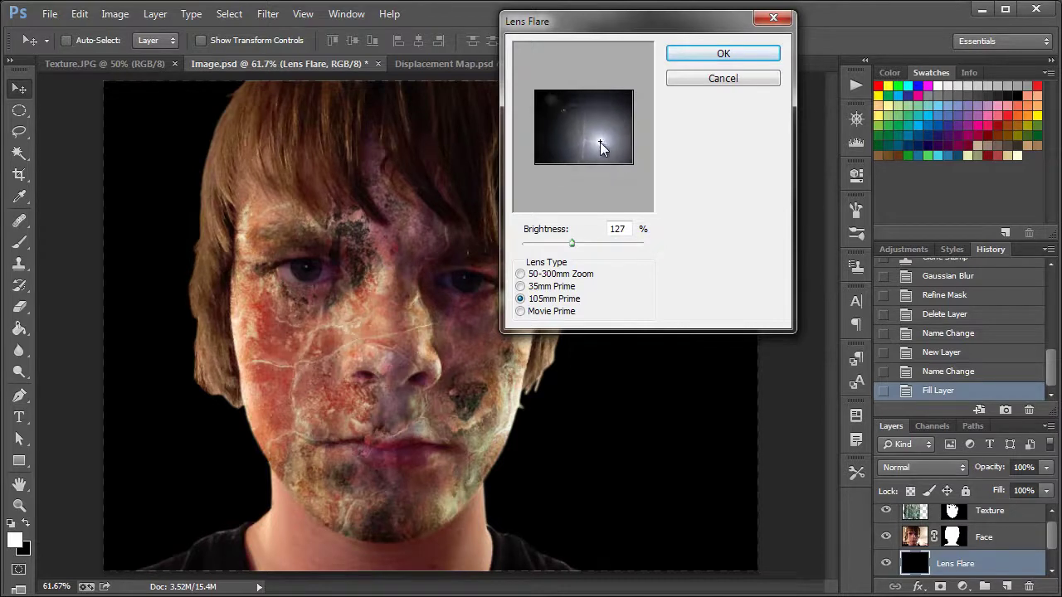
drag(572, 243, 577, 243)
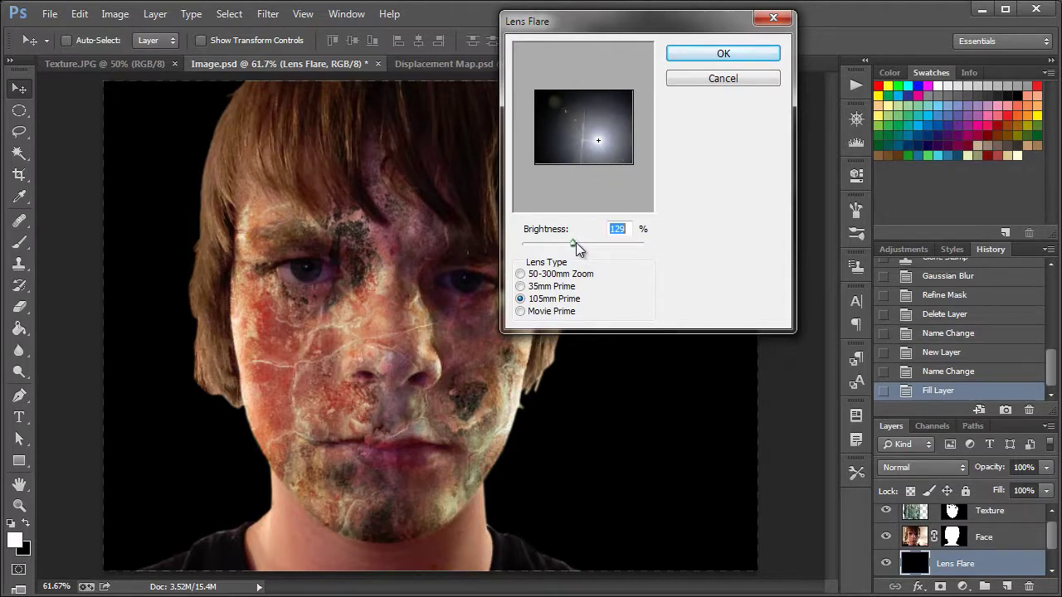
click(703, 56)
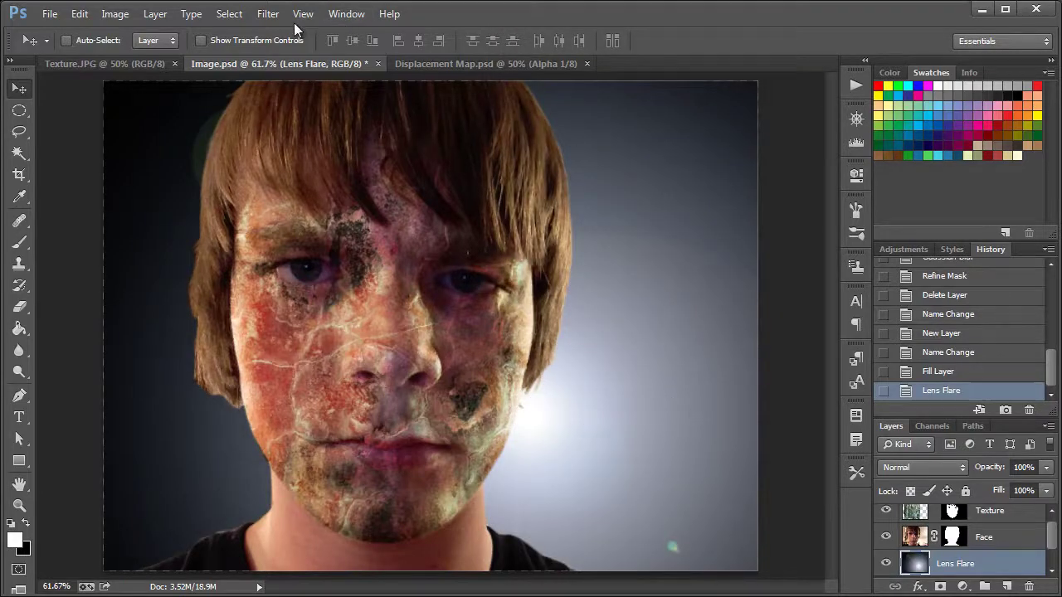
key(ctrl+z)
Render a 105mm Prime lens flare at 139% brightness on the Lens Flare layer, centered slightly lower beside the person's jaw and neck
click(268, 14)
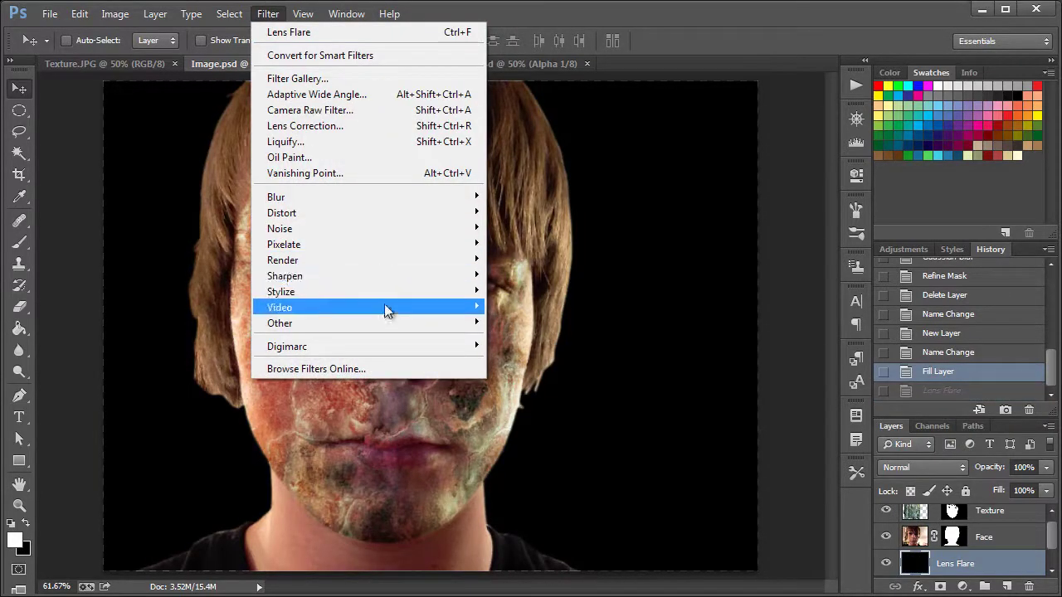
mouse_move(448, 260)
click(522, 306)
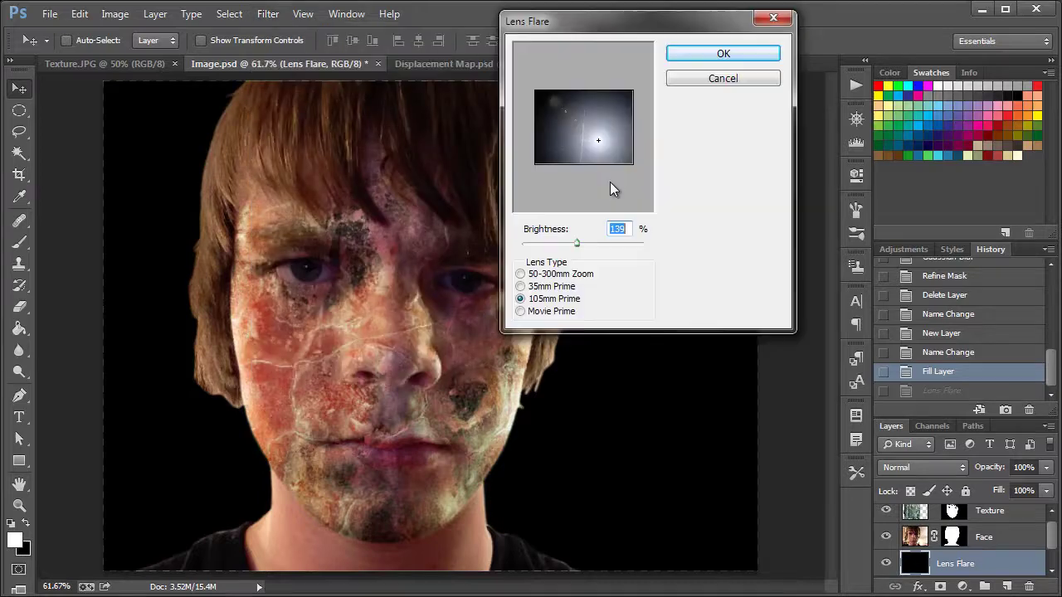
click(597, 146)
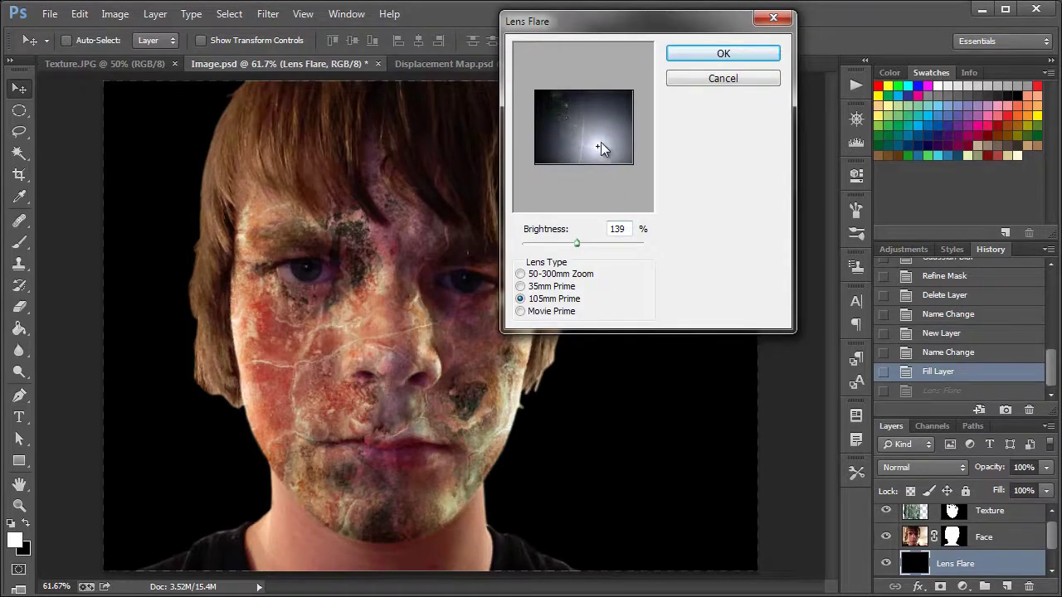
click(723, 54)
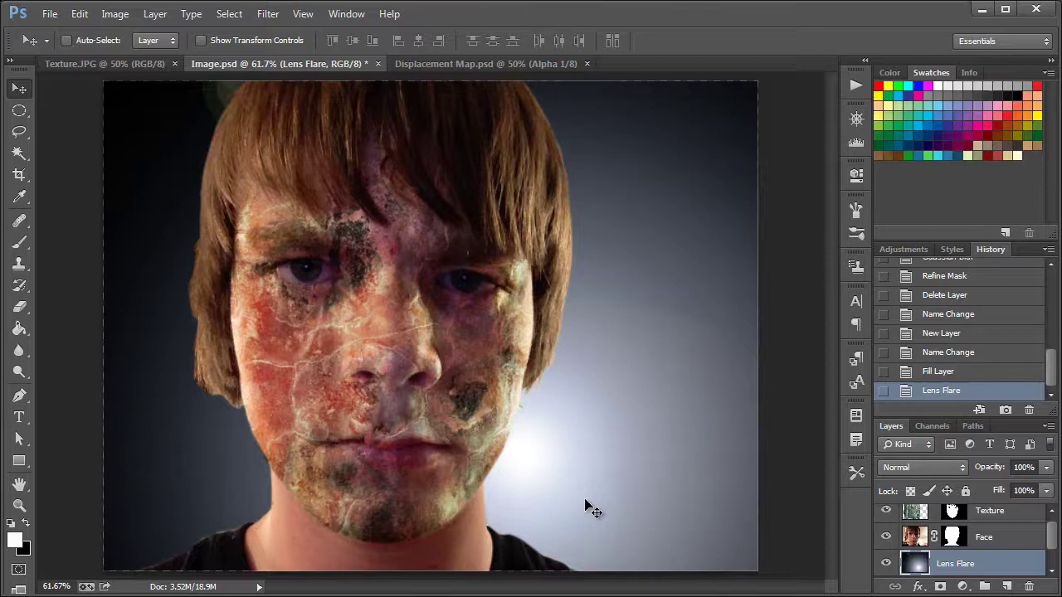
Set the Lens Flare layer's blend mode to Screen and compare the image with the layer hidden and shown
click(952, 467)
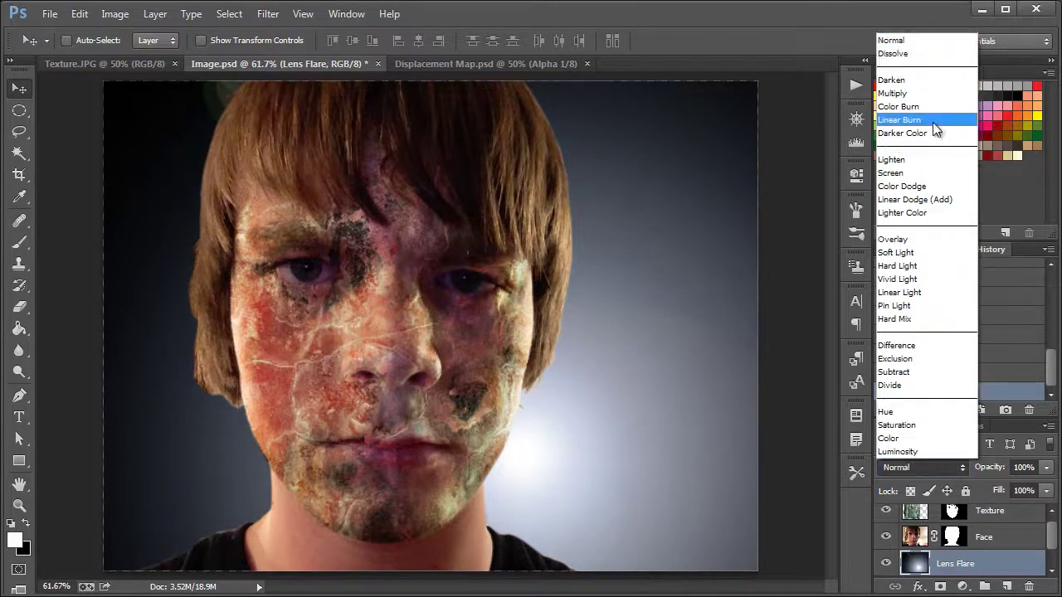
click(929, 168)
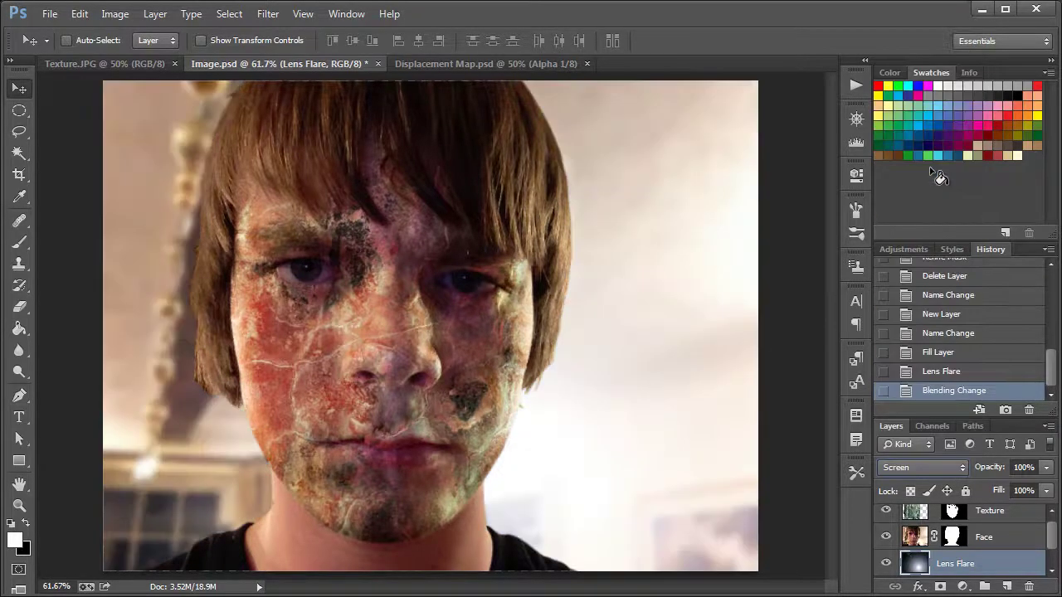
click(886, 563)
click(886, 563)
click(885, 563)
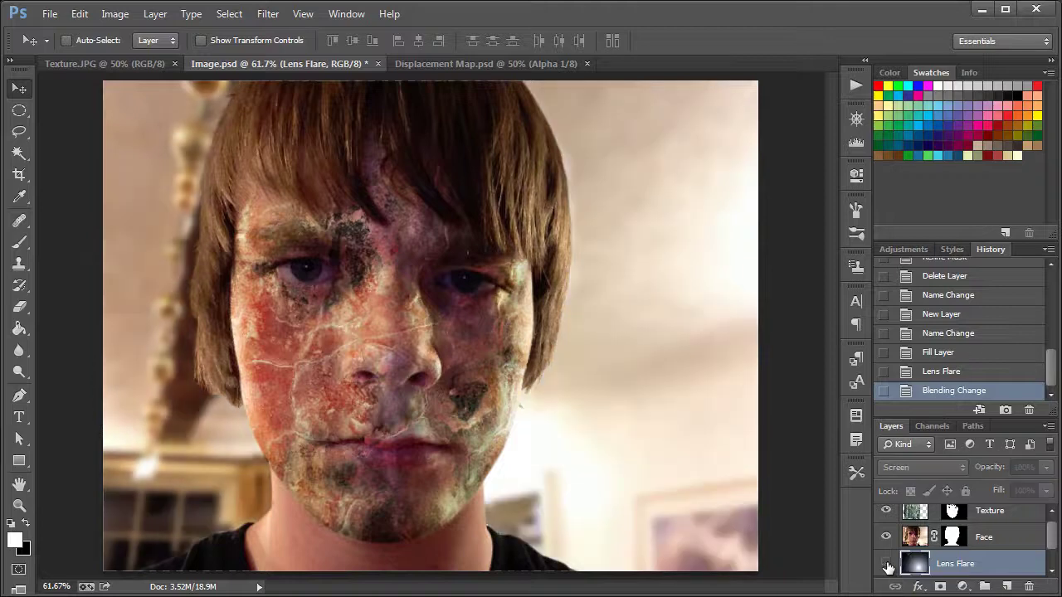
click(885, 564)
click(886, 563)
click(886, 563)
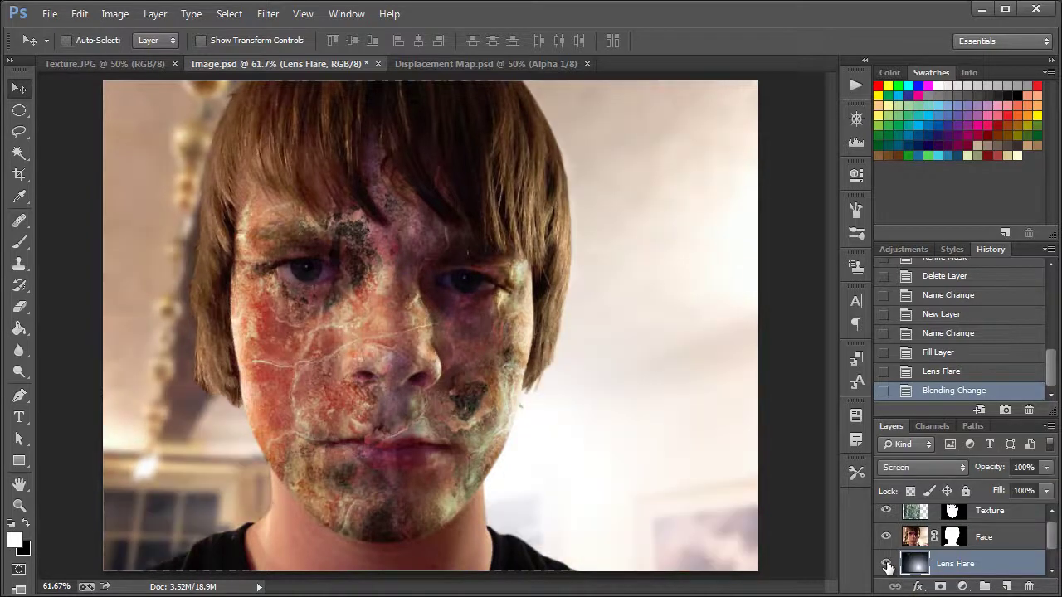
click(886, 564)
click(886, 564)
Add a new layer, move it to the top of the stack above Texture, and name it Vignette
drag(936, 415, 936, 344)
click(984, 586)
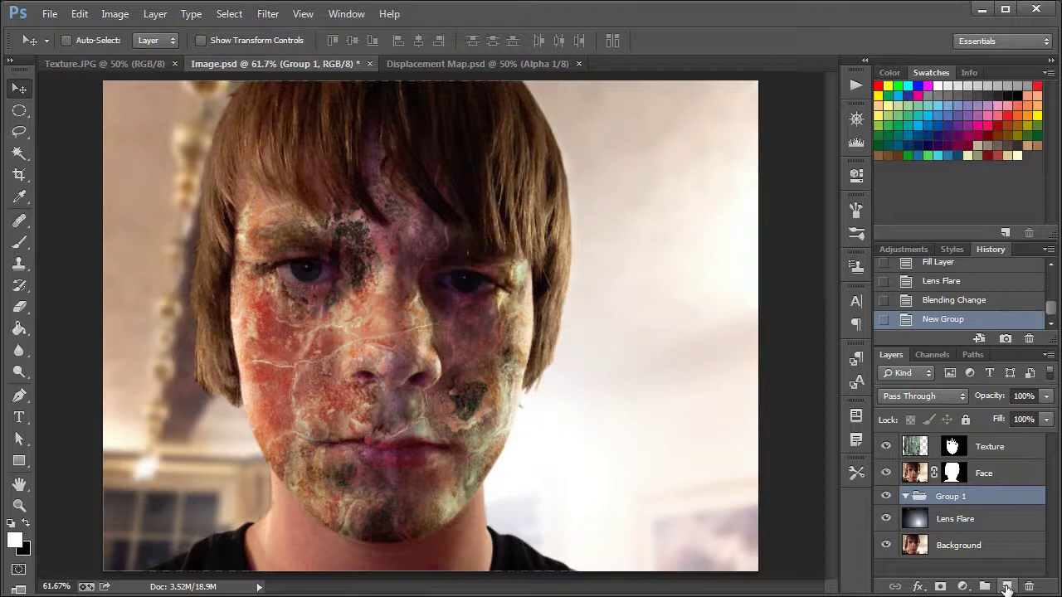
key(ctrl+z)
click(1006, 587)
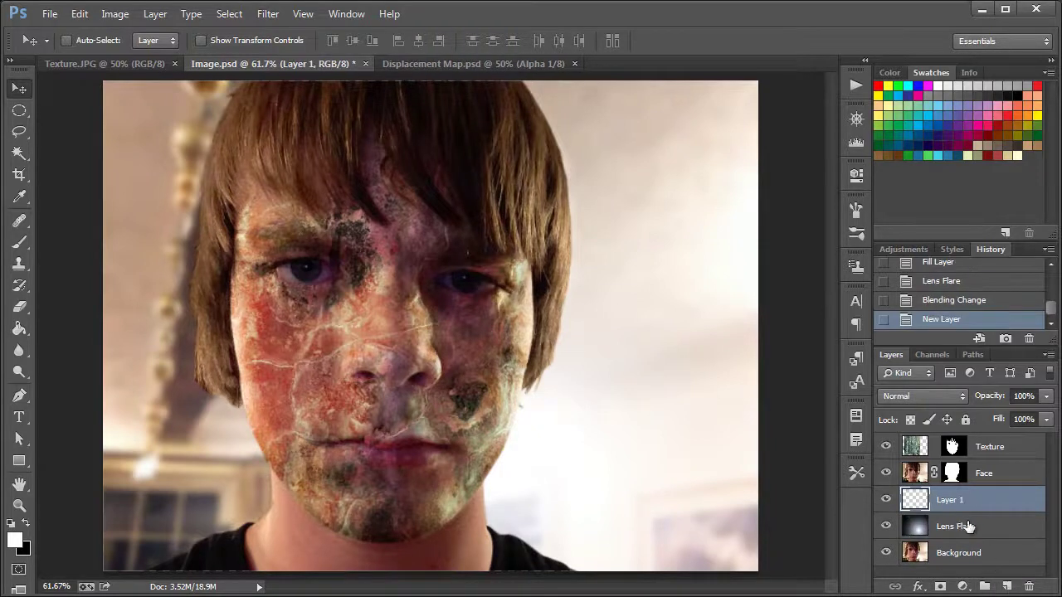
drag(956, 474, 952, 445)
double_click(953, 446)
text(V)
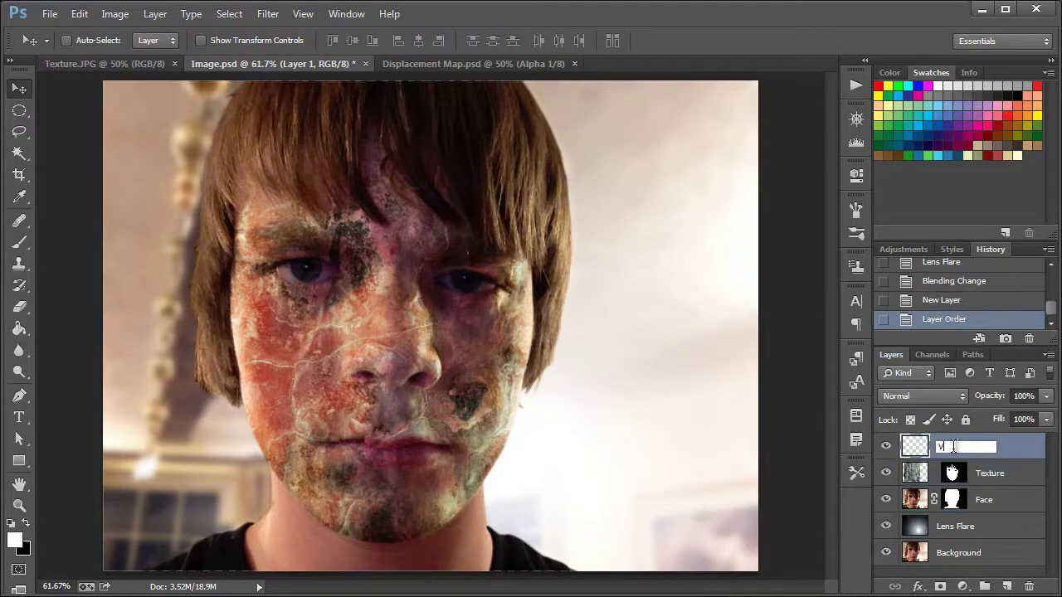
text(ignette)
key(Return)
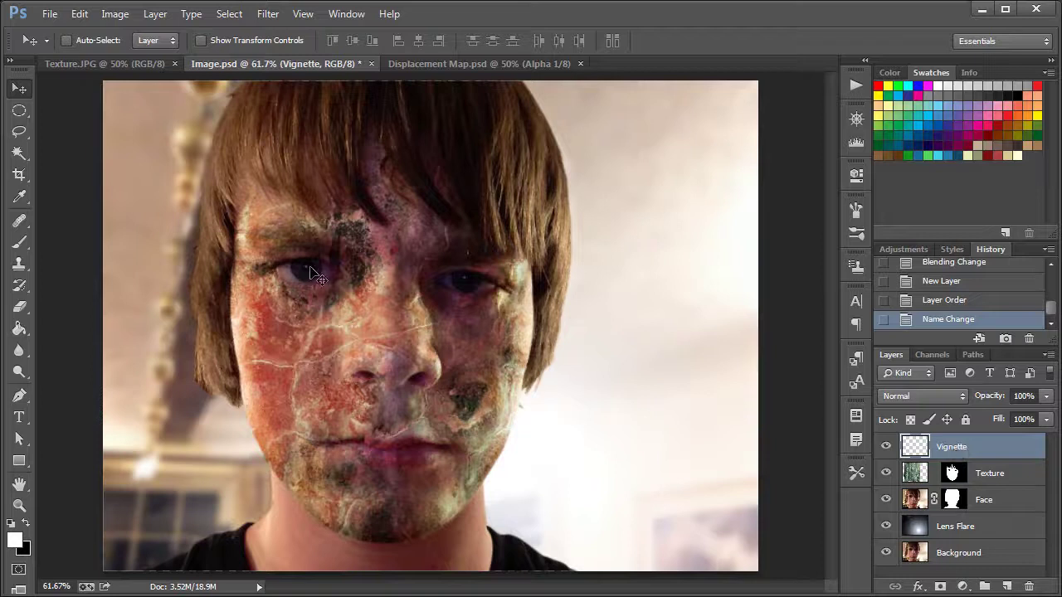
Fill the whole Vignette layer with black
key(ctrl+BackSpace)
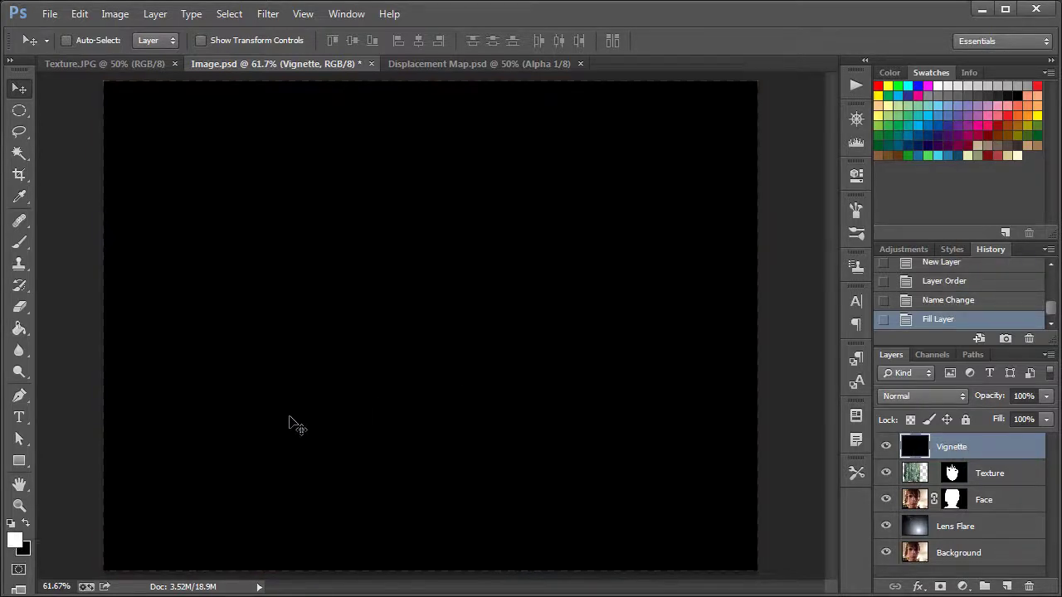
key(ctrl+BackSpace)
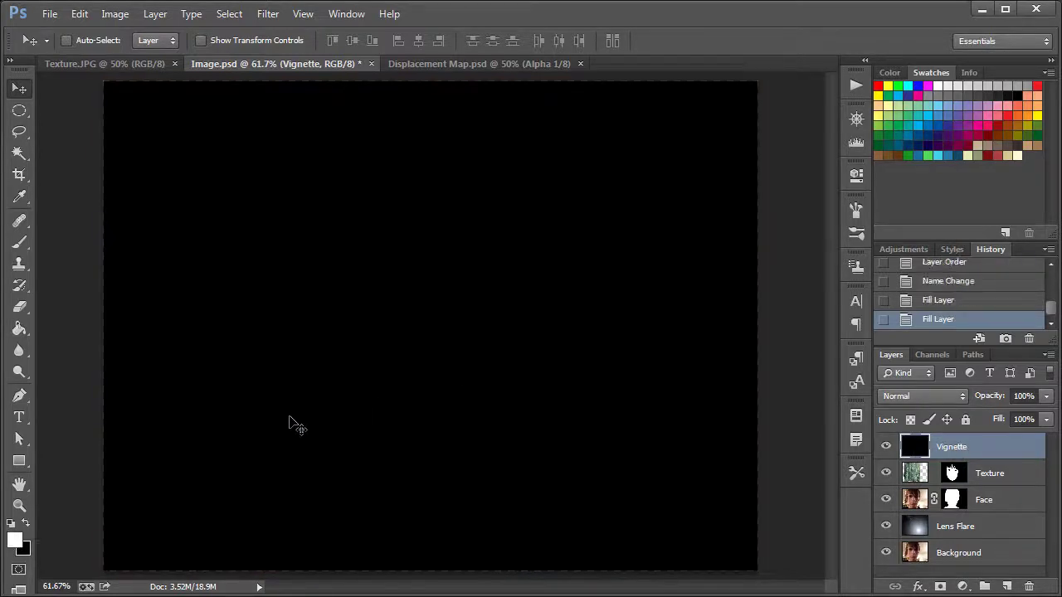
Draw an elliptical selection reaching almost to the canvas edges and invert it to select the corners
right_click(27, 109)
click(70, 129)
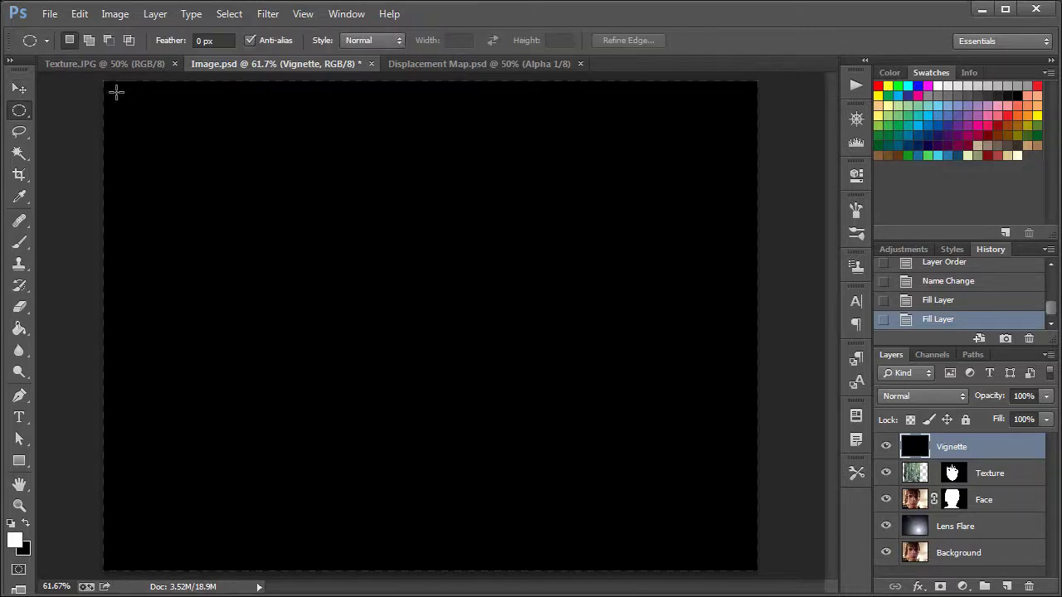
drag(116, 92, 742, 562)
click(616, 40)
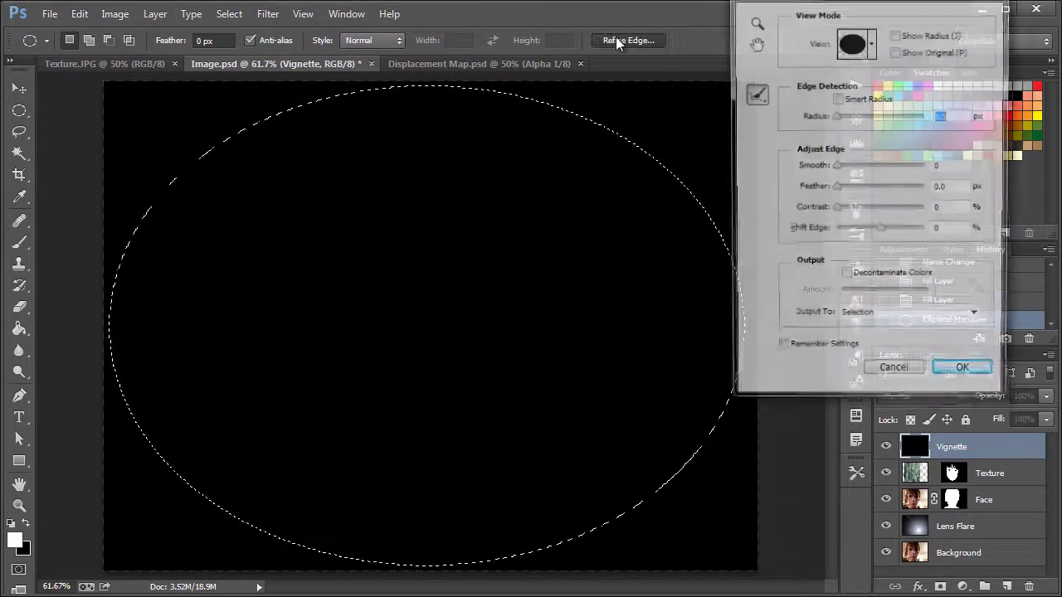
click(900, 370)
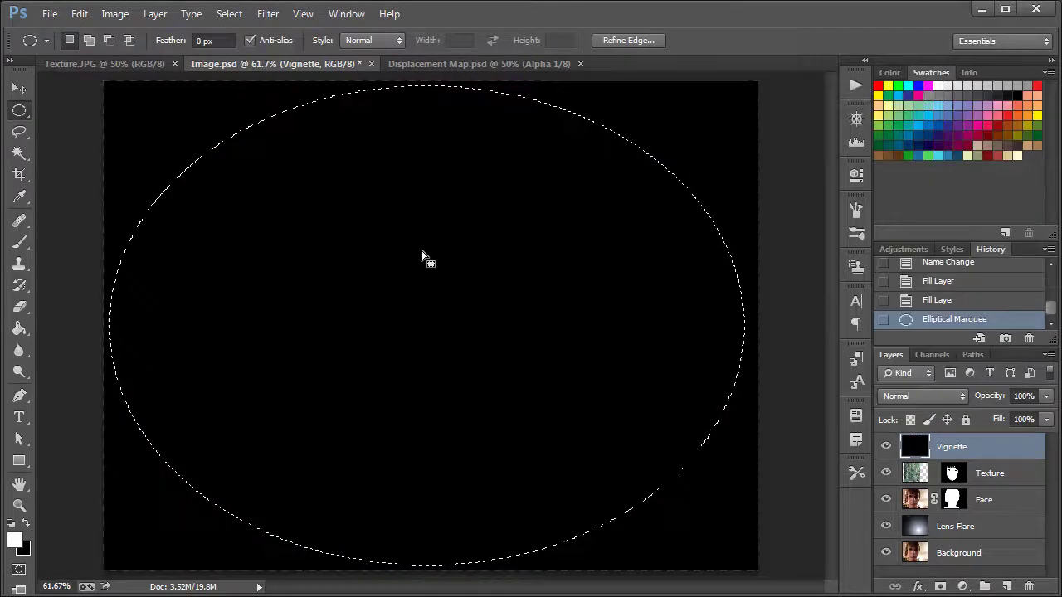
key(ctrl+shift+i)
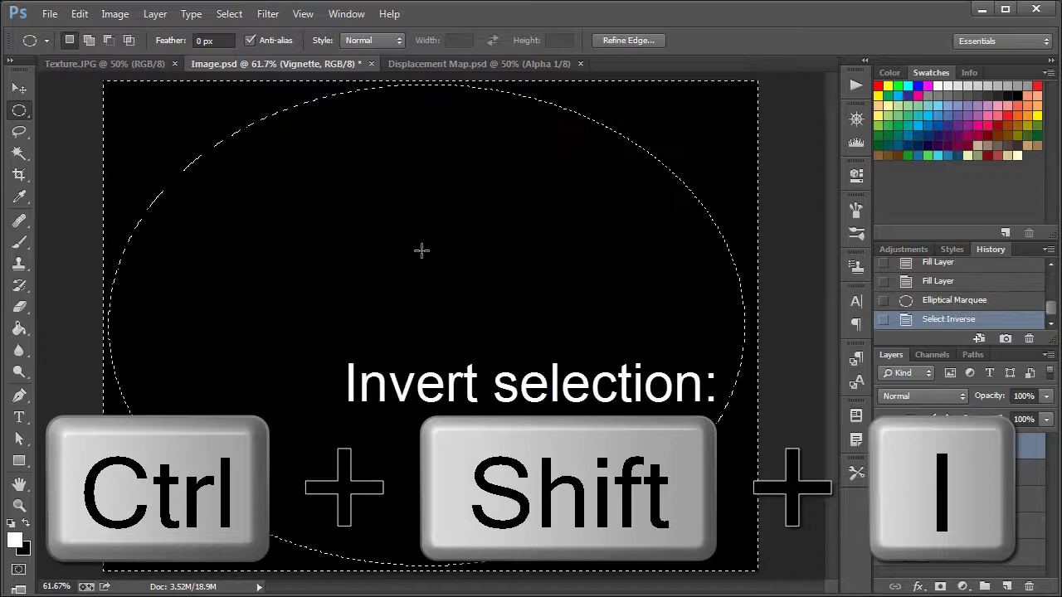
click(236, 14)
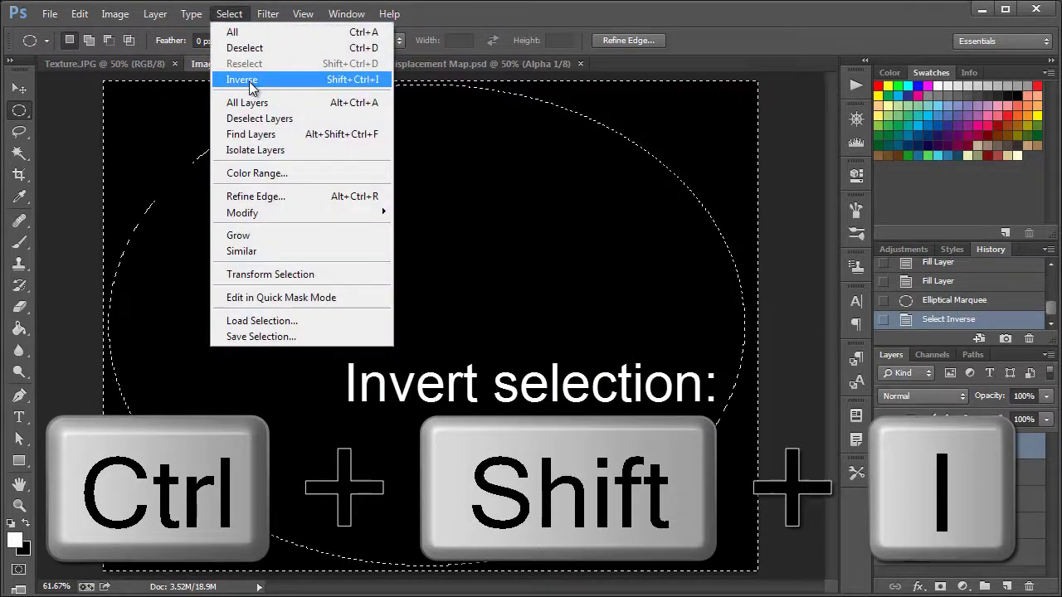
click(250, 83)
click(229, 14)
click(242, 79)
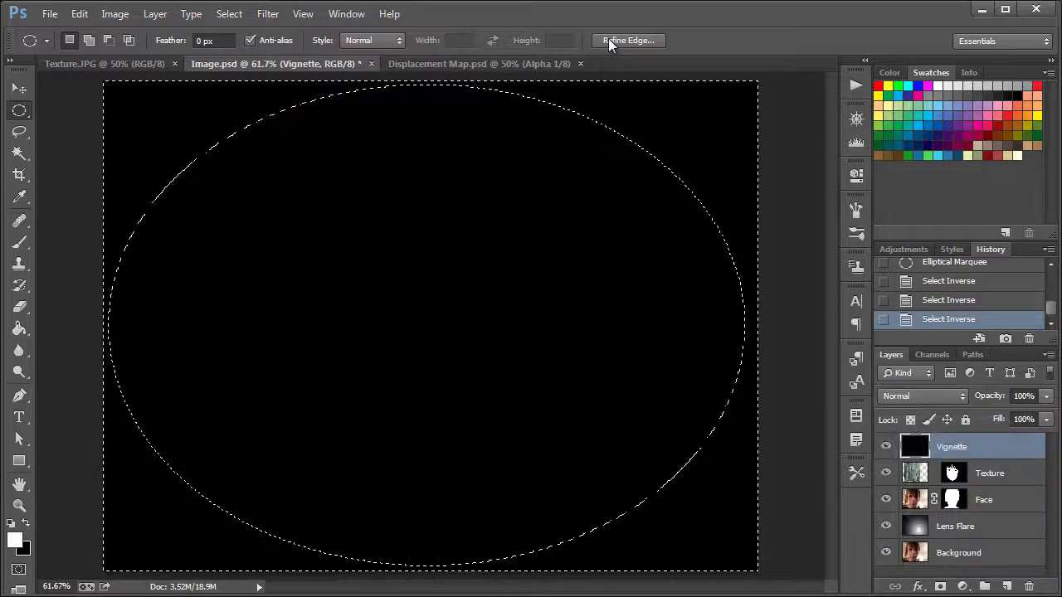
Refine the corner selection's edge with a Feather of about 102.7 px and a lowered Shift Edge, output as a selection
click(628, 40)
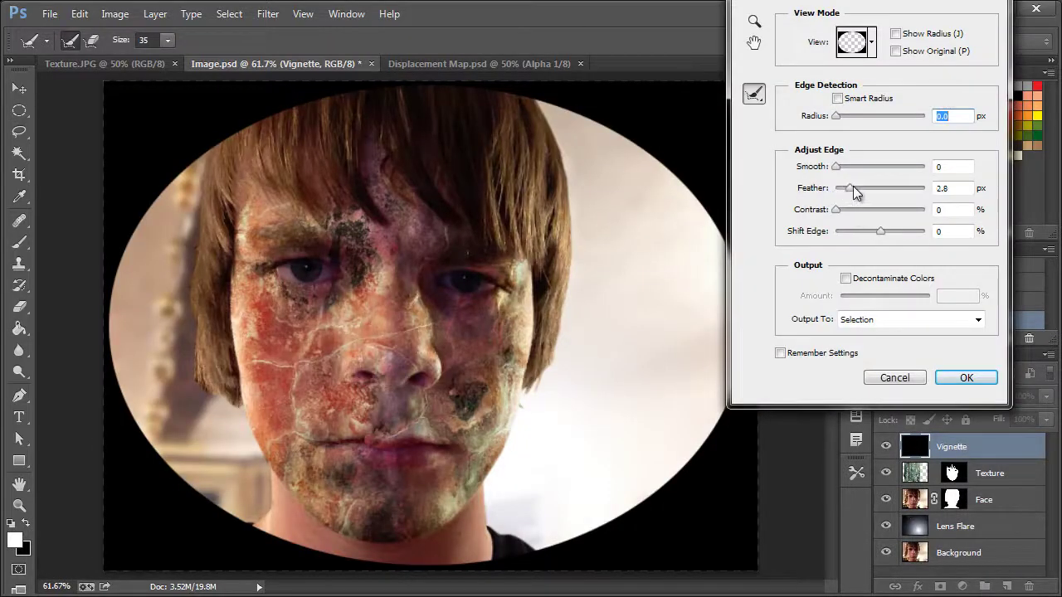
drag(855, 192, 893, 194)
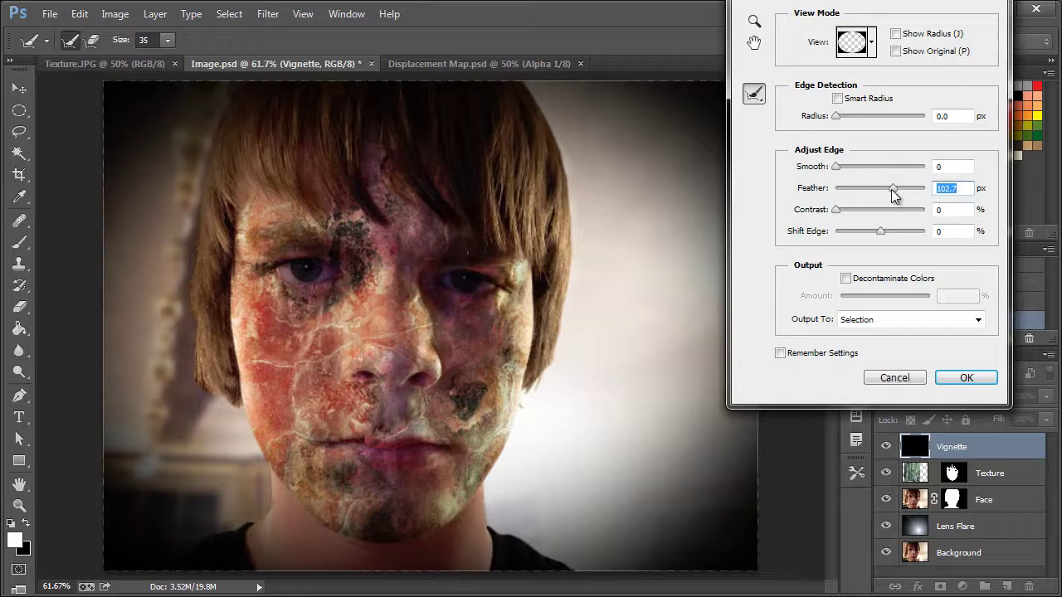
drag(880, 231, 853, 240)
click(975, 379)
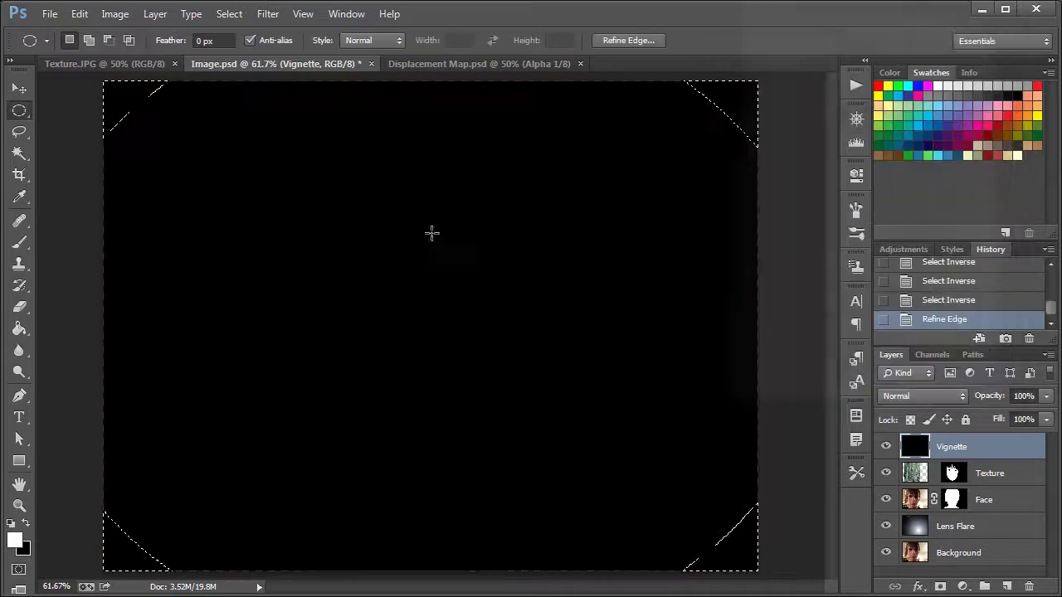
Mask the Vignette layer with the feathered selection and compare the image with the layer hidden and shown
click(886, 448)
click(886, 448)
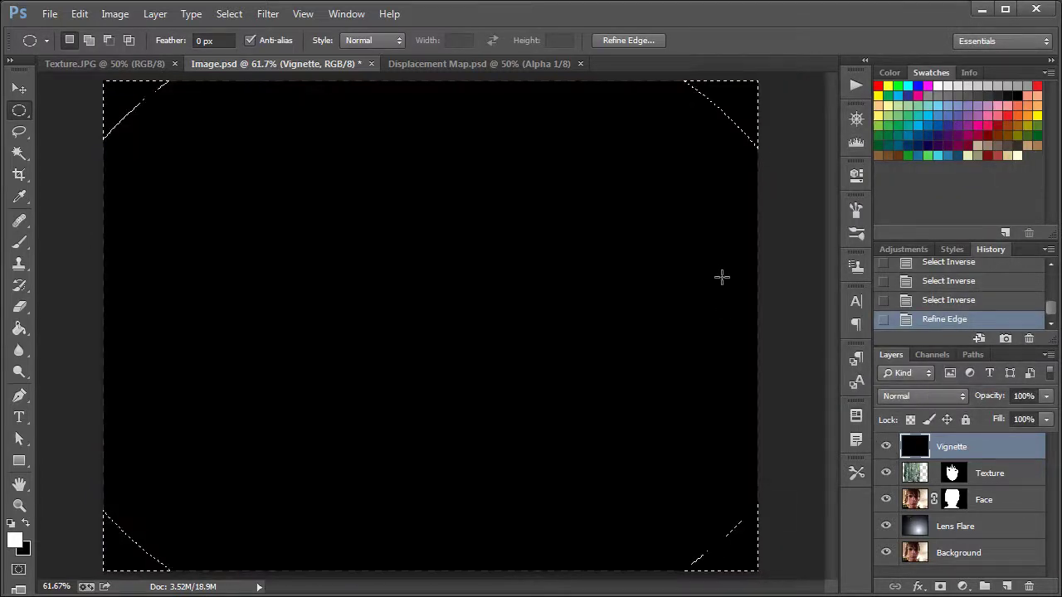
click(940, 587)
key(v)
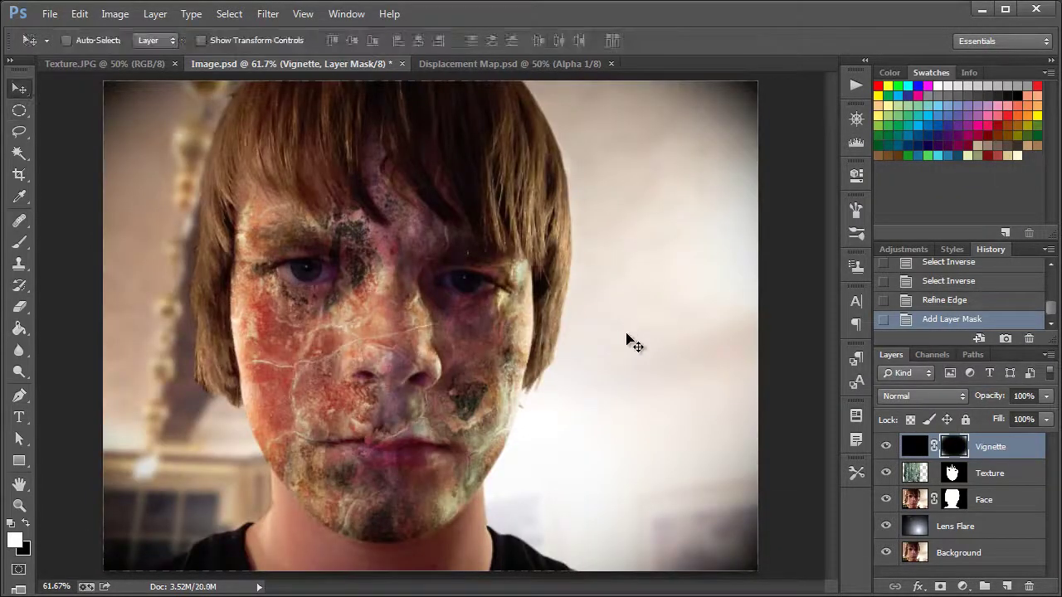
click(886, 448)
click(886, 447)
Add a Curves adjustment layer at the top of the stack, above Vignette
click(958, 578)
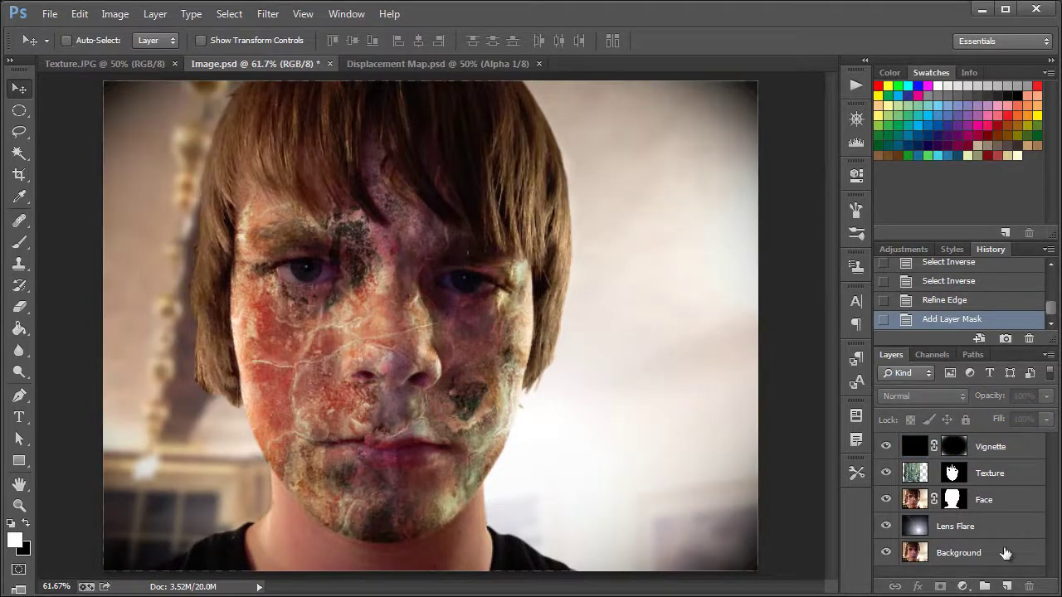
click(962, 586)
click(995, 318)
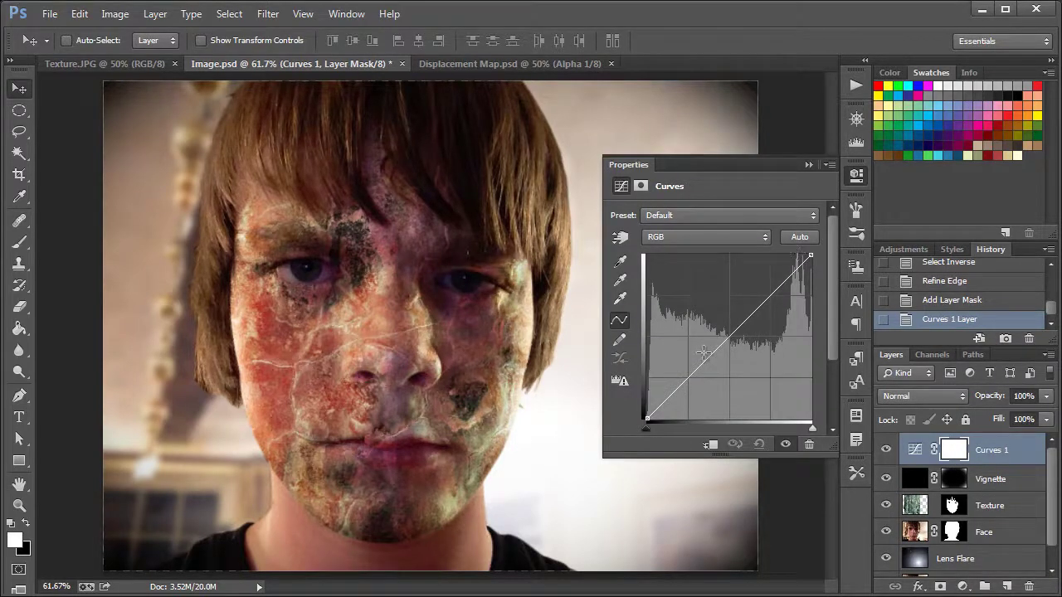
drag(696, 365, 700, 376)
drag(770, 301, 751, 189)
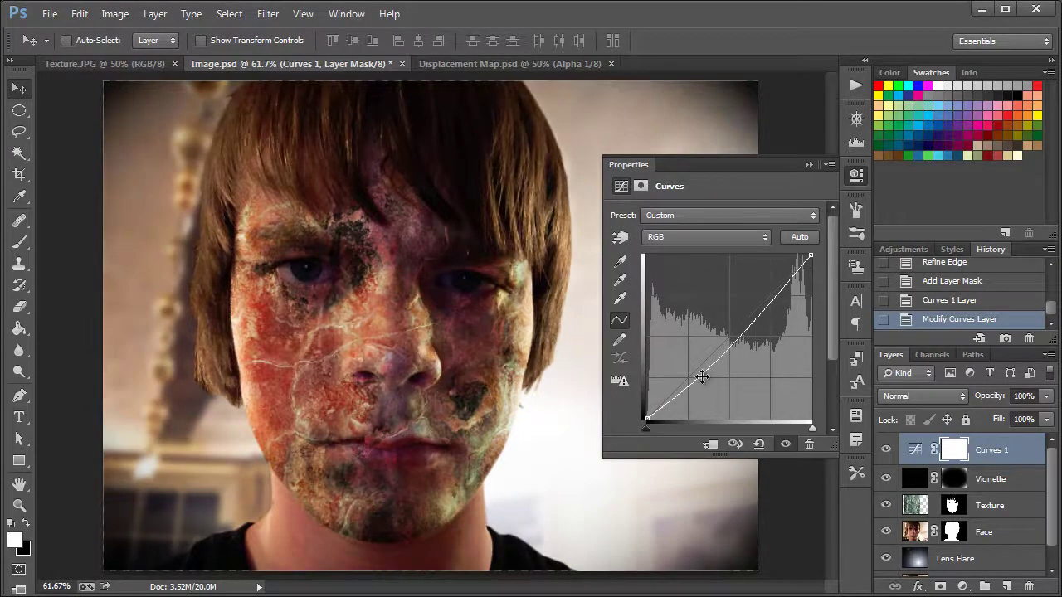
drag(702, 377, 695, 248)
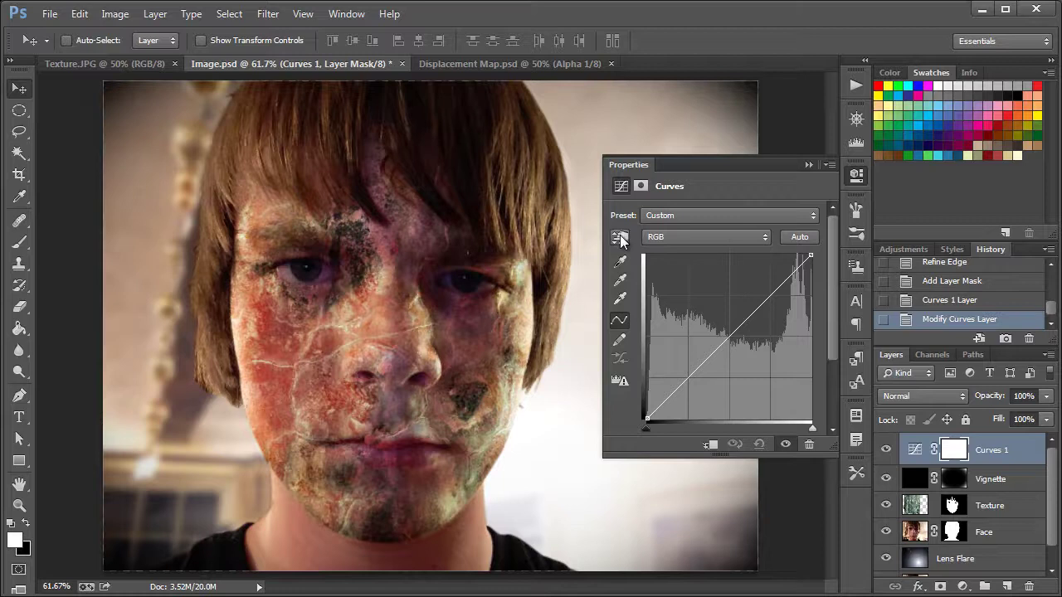
Use on-image curve adjustment to brighten the light background and darken the hair's shadows, and compare with the Curves layer hidden and shown
click(620, 238)
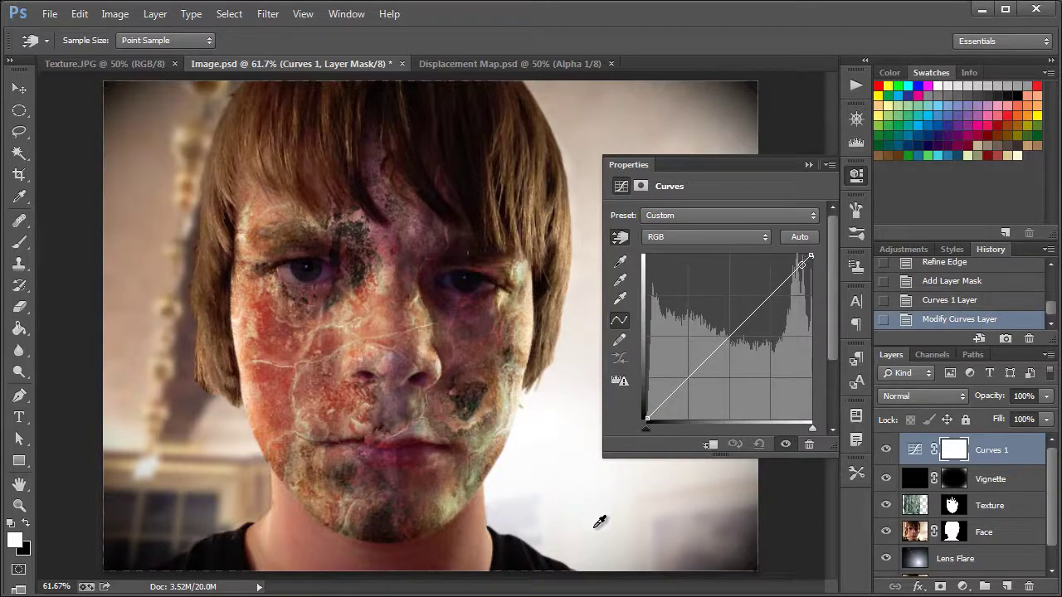
drag(598, 520, 598, 516)
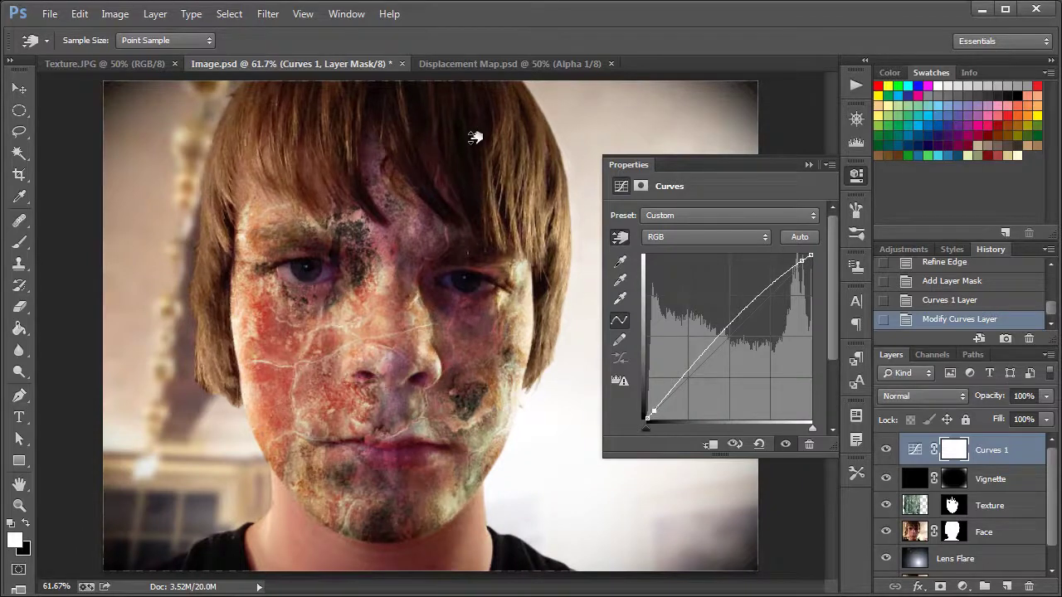
drag(474, 138, 474, 139)
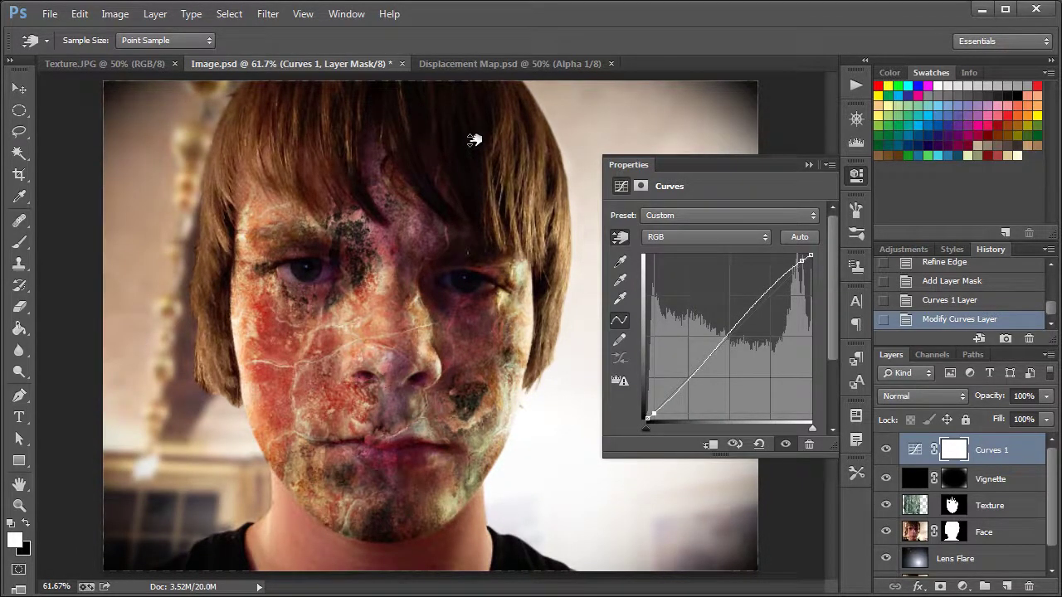
click(886, 450)
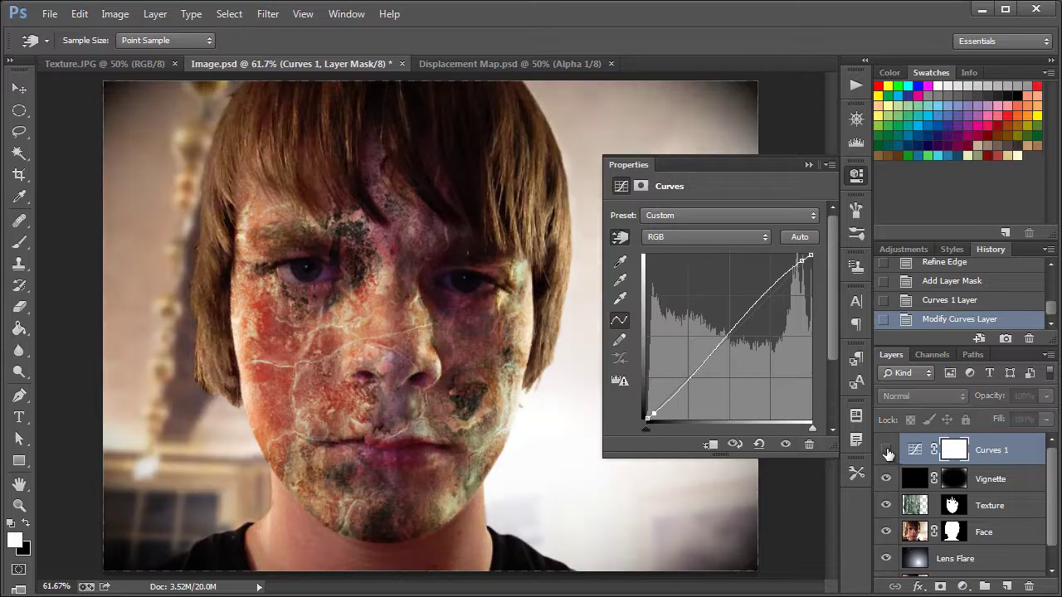
click(886, 452)
Pull the midtones slightly down in the Red and Blue channels of the Curves adjustment
click(753, 236)
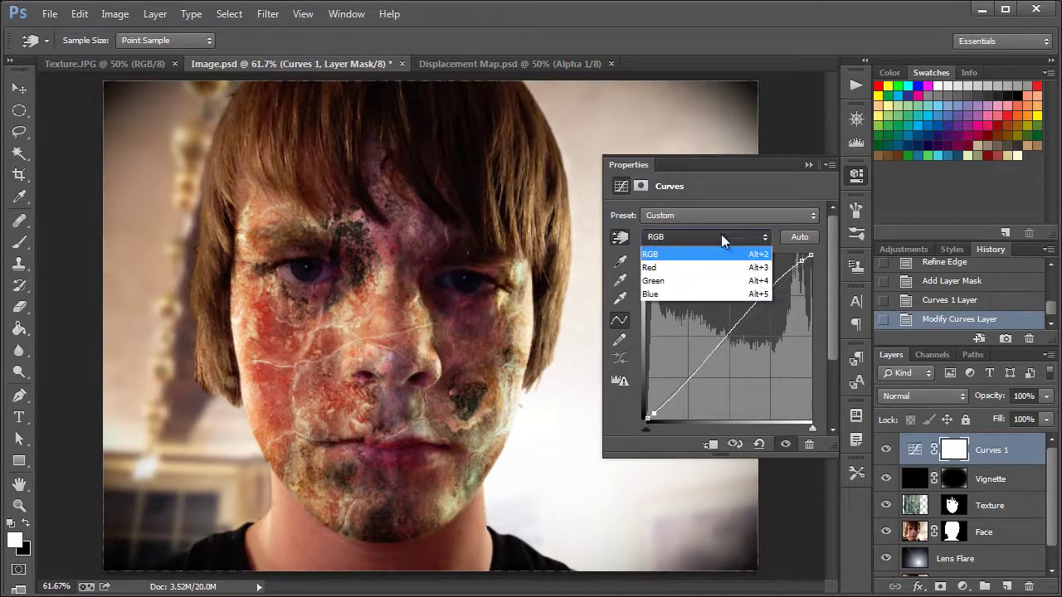
click(717, 268)
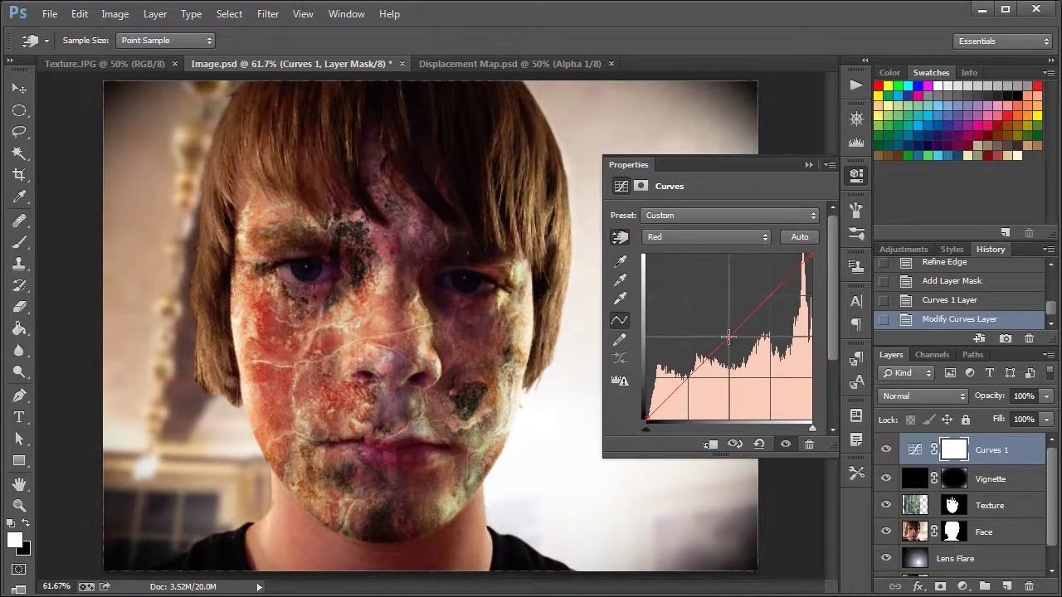
drag(728, 335, 732, 340)
click(699, 239)
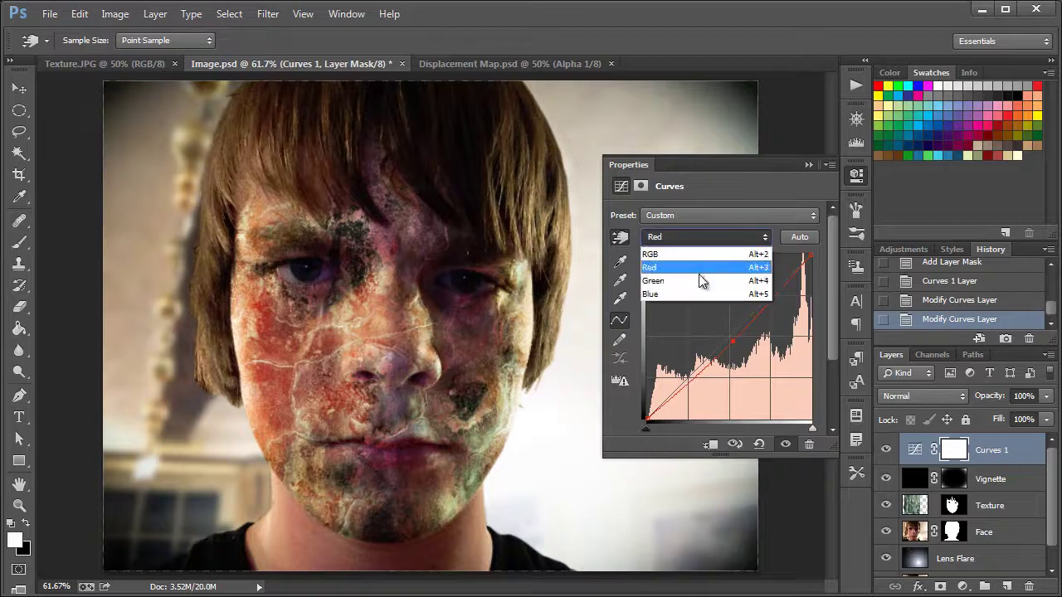
click(700, 288)
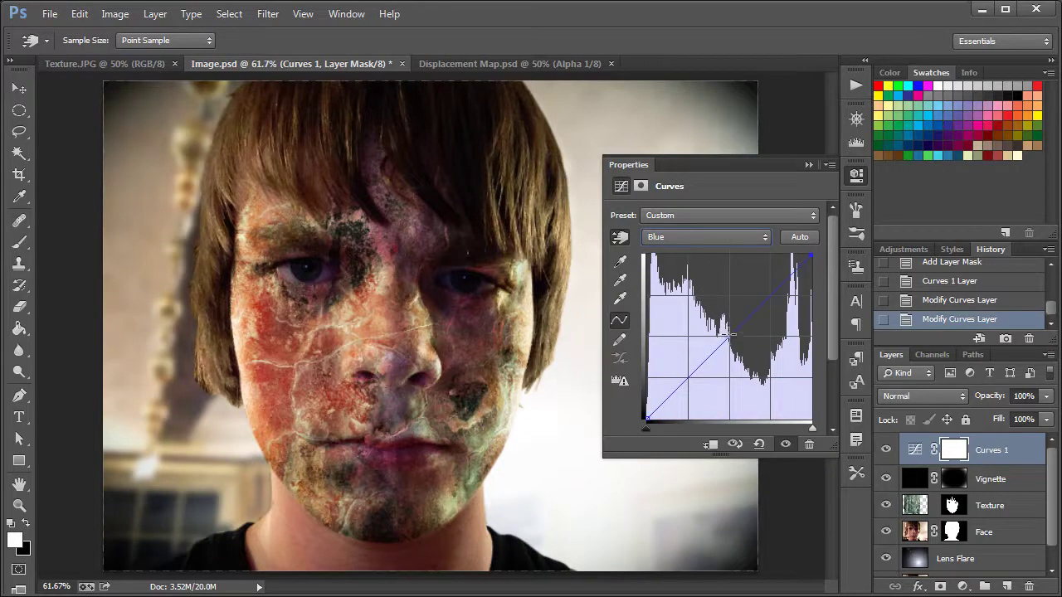
drag(730, 335, 736, 333)
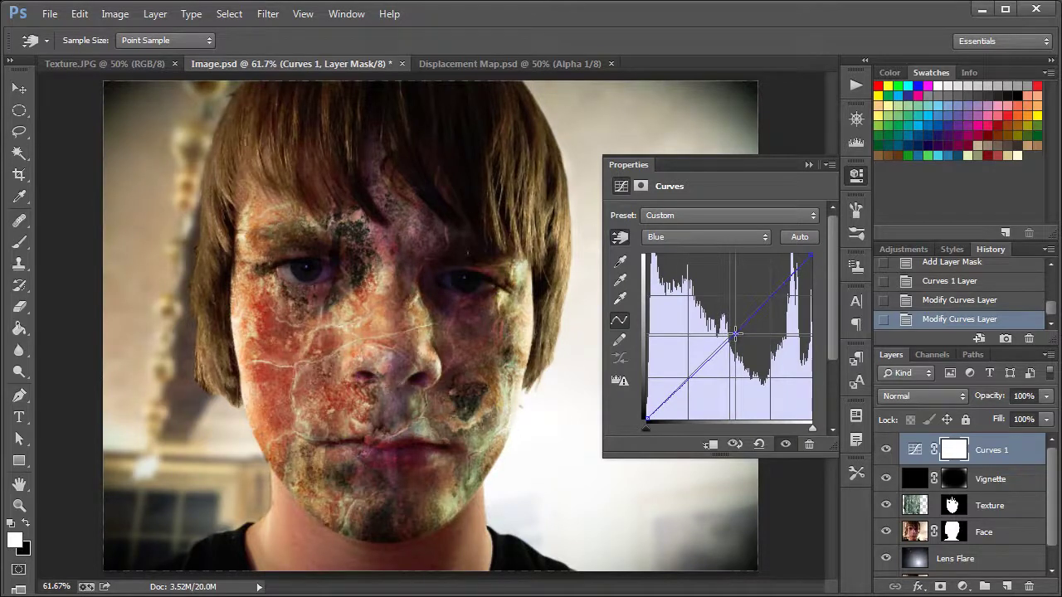
click(856, 175)
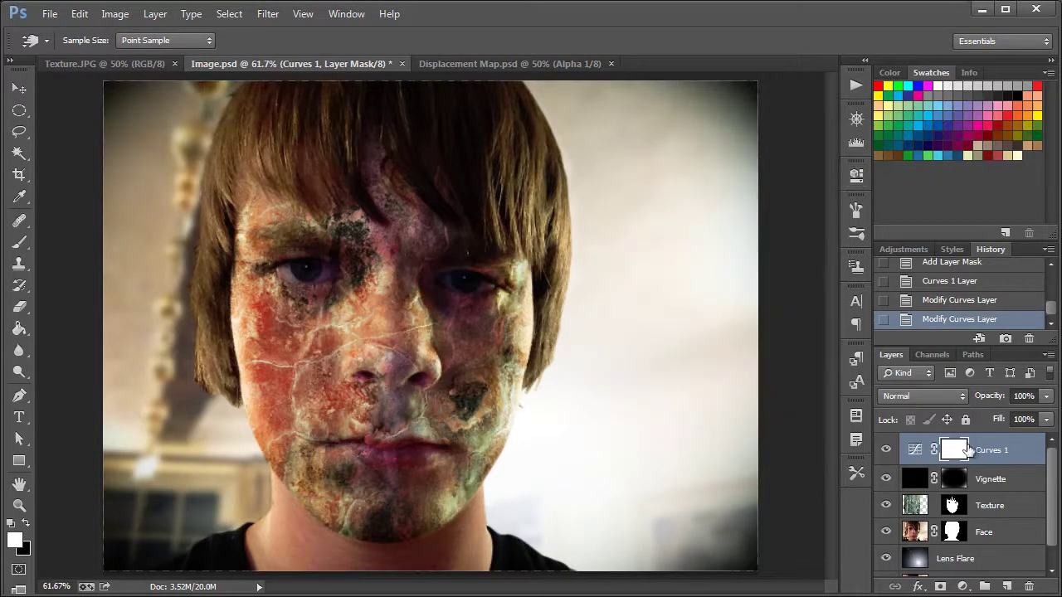
Reopen the Curves adjustment, raise the upper midtones of the RGB curve slightly, and fine-tune its shadow point
double_click(914, 450)
key(v)
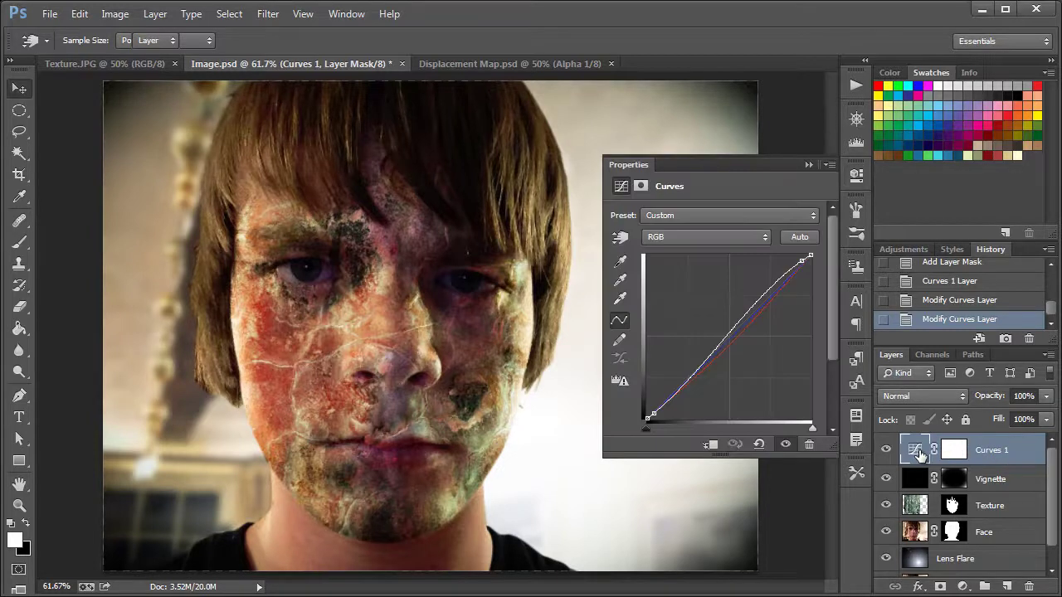
click(741, 246)
click(733, 243)
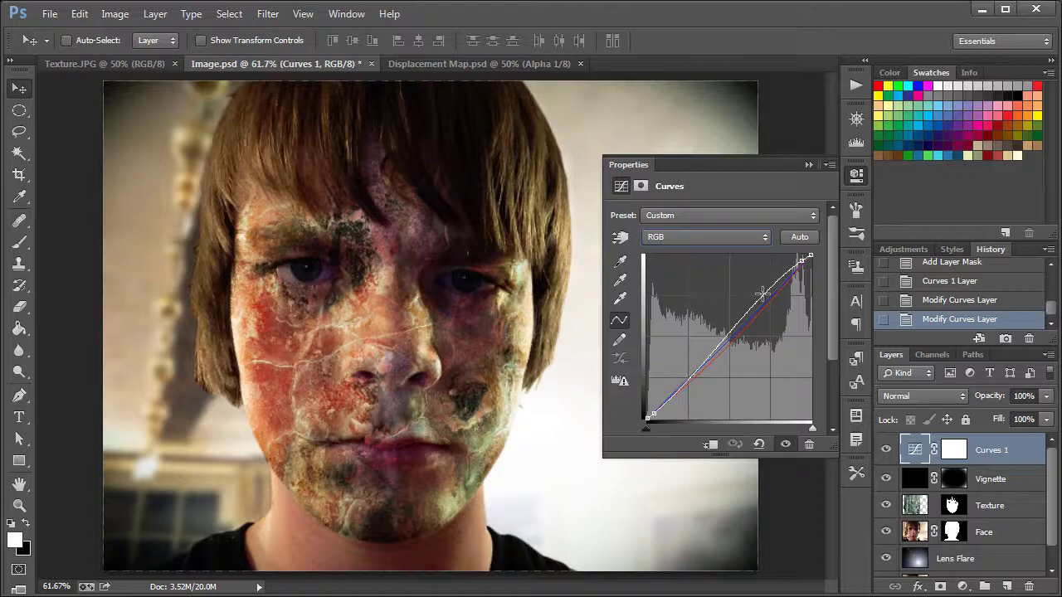
drag(762, 292, 756, 289)
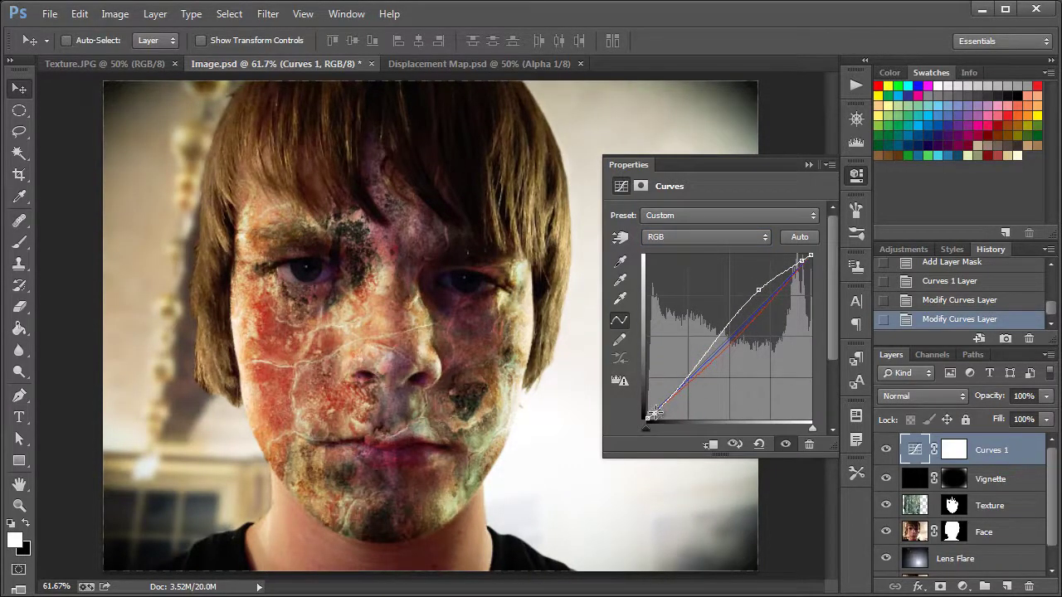
drag(656, 413, 656, 411)
click(856, 175)
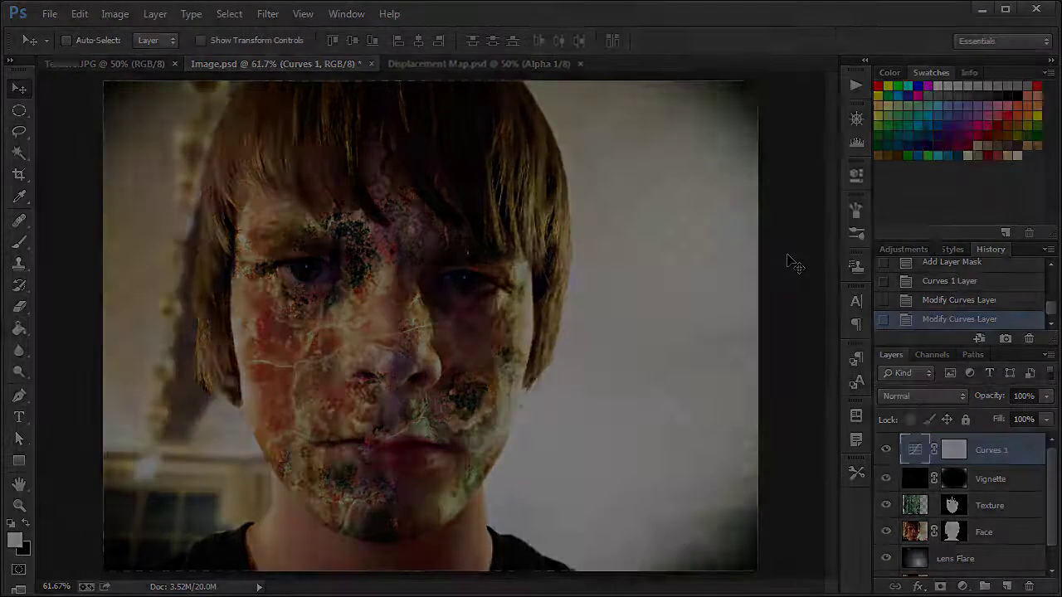